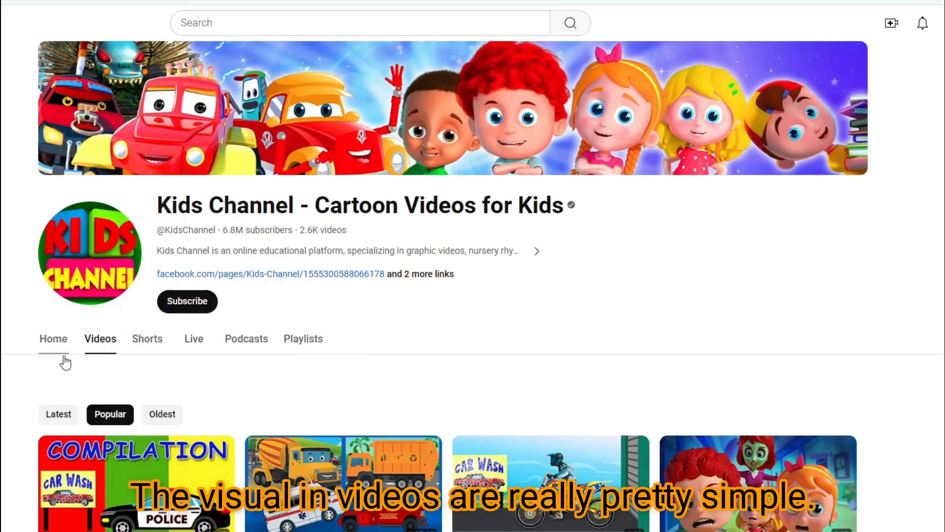
- Browse the most popular videos of the Kids Channel on YouTube
{"action": "scroll", "coordinate": [237, 471], "scroll_direction": "down", "scroll_amount": 9}
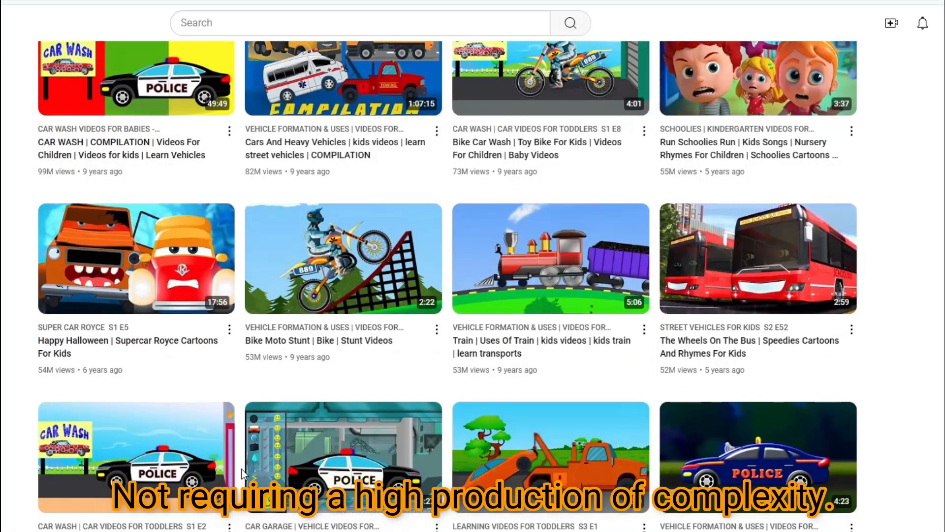
{"action": "scroll", "coordinate": [243, 469], "scroll_direction": "down", "scroll_amount": 5}
{"action": "scroll", "coordinate": [244, 467], "scroll_direction": "down", "scroll_amount": 5}
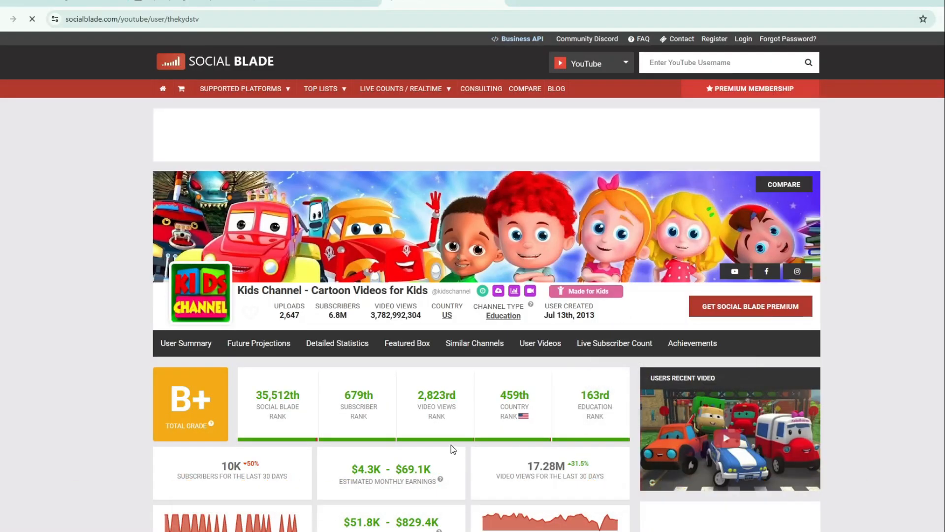
- Review the Kids Channel's statistics and estimated monthly and yearly earnings on Social Blade
{"action": "scroll", "coordinate": [451, 444], "scroll_direction": "down", "scroll_amount": 2}
{"action": "scroll", "coordinate": [422, 443], "scroll_direction": "down", "scroll_amount": 2}
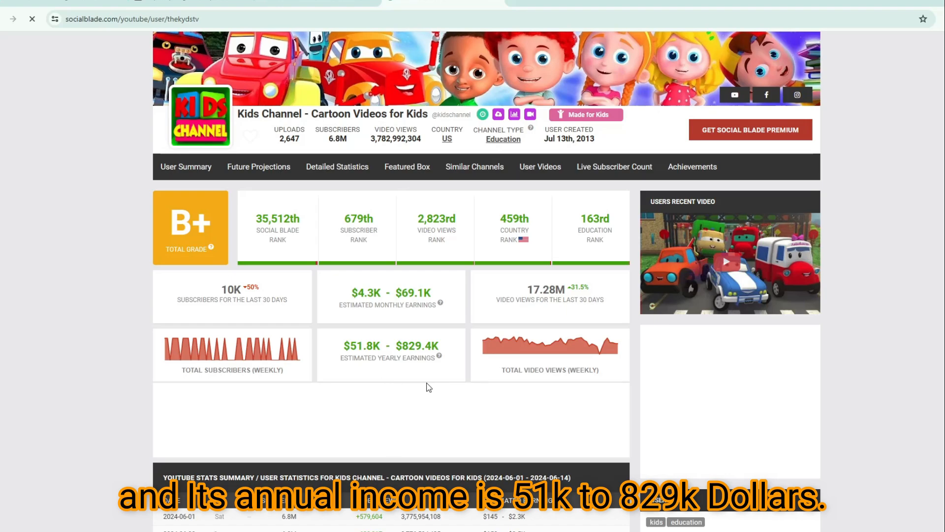
{"action": "scroll", "coordinate": [432, 388], "scroll_direction": "down", "scroll_amount": 2}
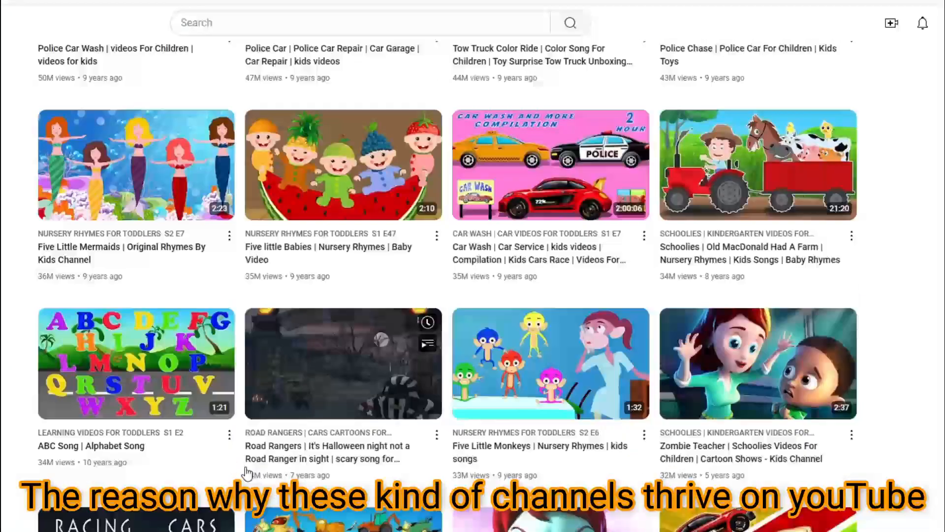
- Go back to the Kids Channel on YouTube and examine the topics, thumbnails and view counts of its popular videos
{"action": "scroll", "coordinate": [241, 469], "scroll_direction": "down", "scroll_amount": 2}
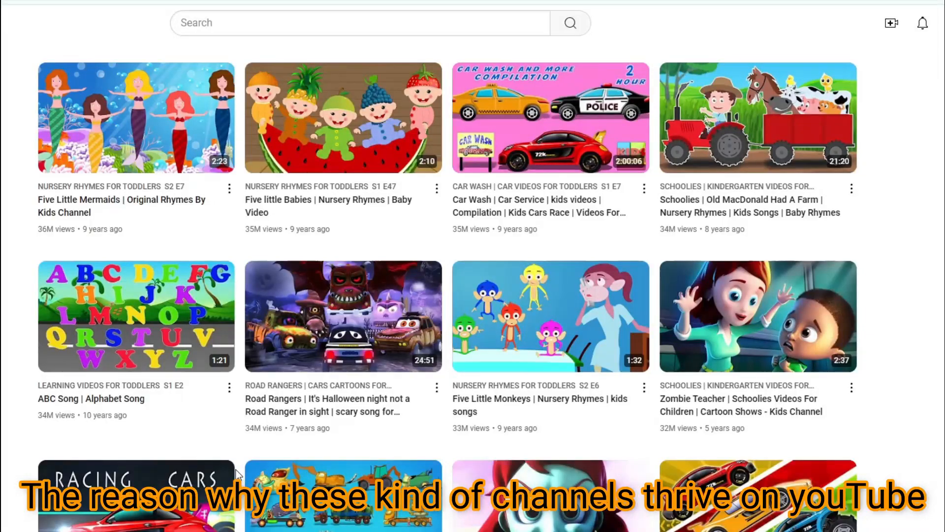
{"action": "scroll", "coordinate": [241, 470], "scroll_direction": "down", "scroll_amount": 3}
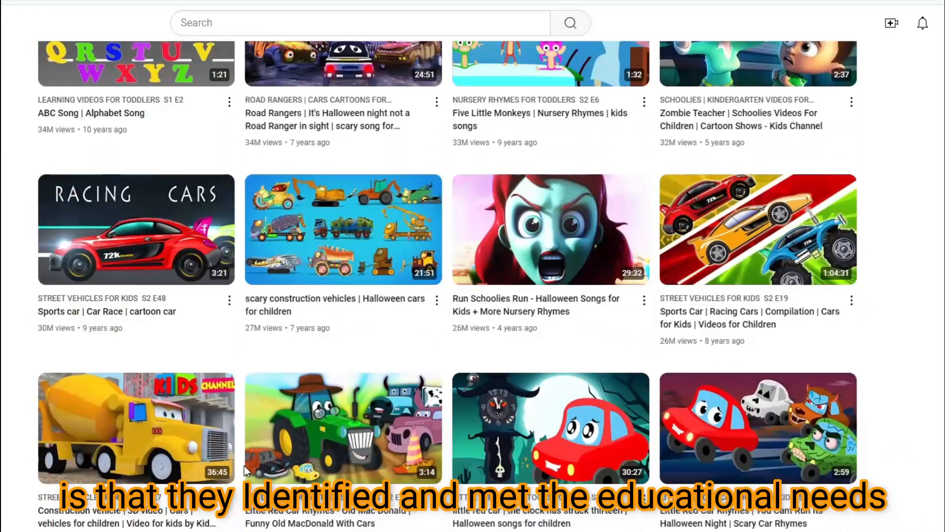
{"action": "scroll", "coordinate": [248, 470], "scroll_direction": "down", "scroll_amount": 7}
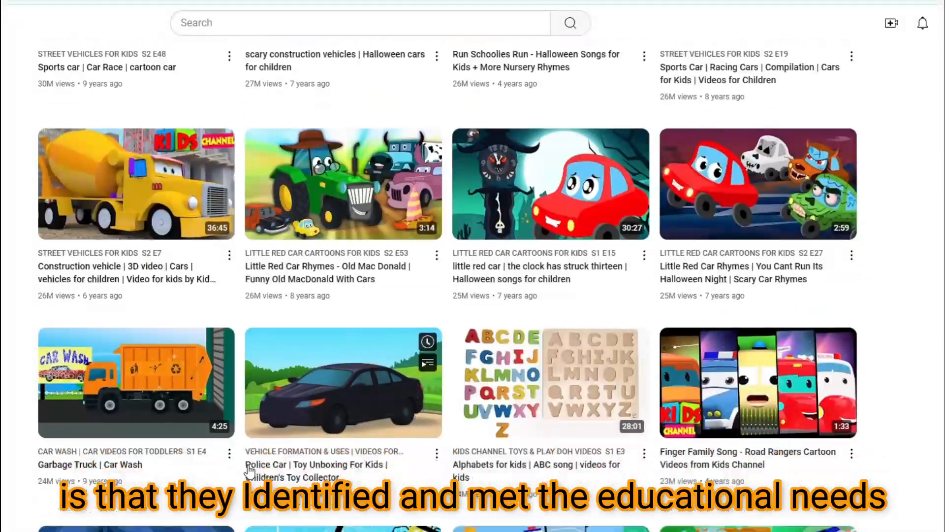
{"action": "scroll", "coordinate": [250, 471], "scroll_direction": "down", "scroll_amount": 9}
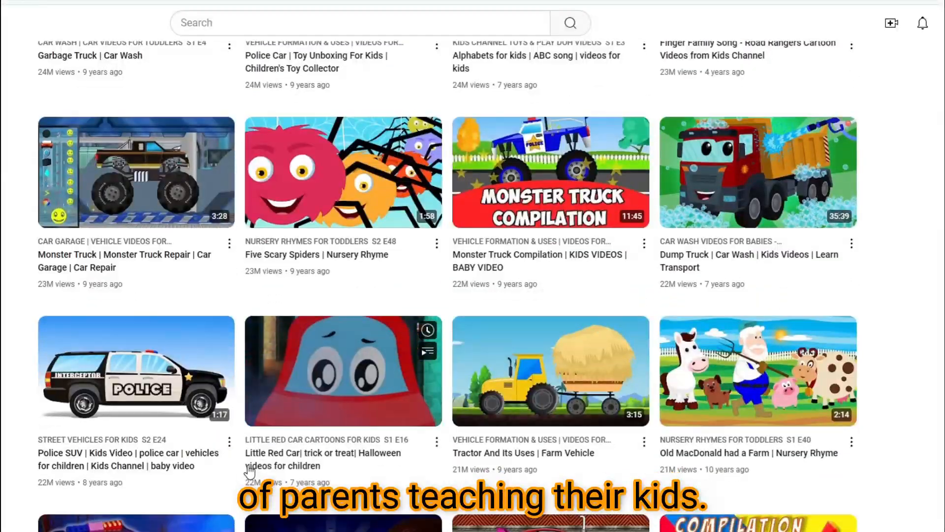
{"action": "scroll", "coordinate": [250, 470], "scroll_direction": "down", "scroll_amount": 4}
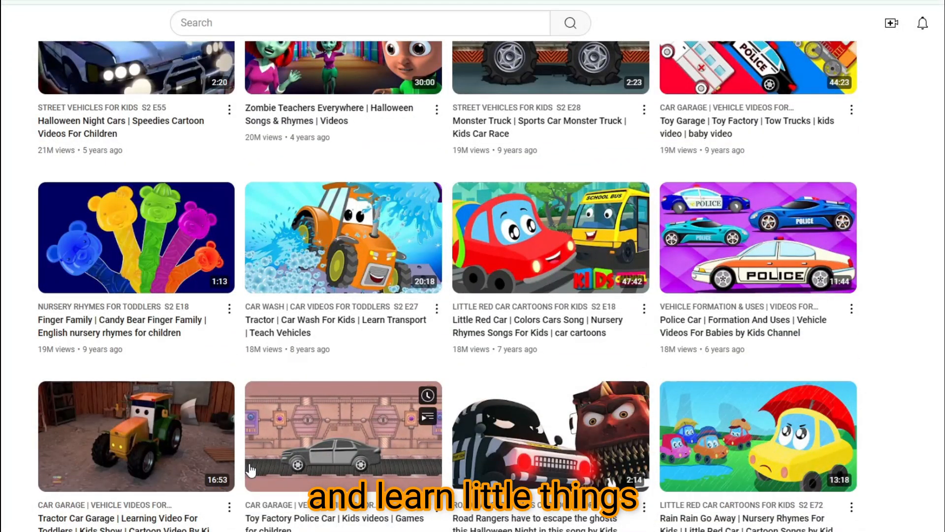
{"action": "scroll", "coordinate": [251, 470], "scroll_direction": "down", "scroll_amount": 4}
{"action": "scroll", "coordinate": [250, 470], "scroll_direction": "down", "scroll_amount": 5}
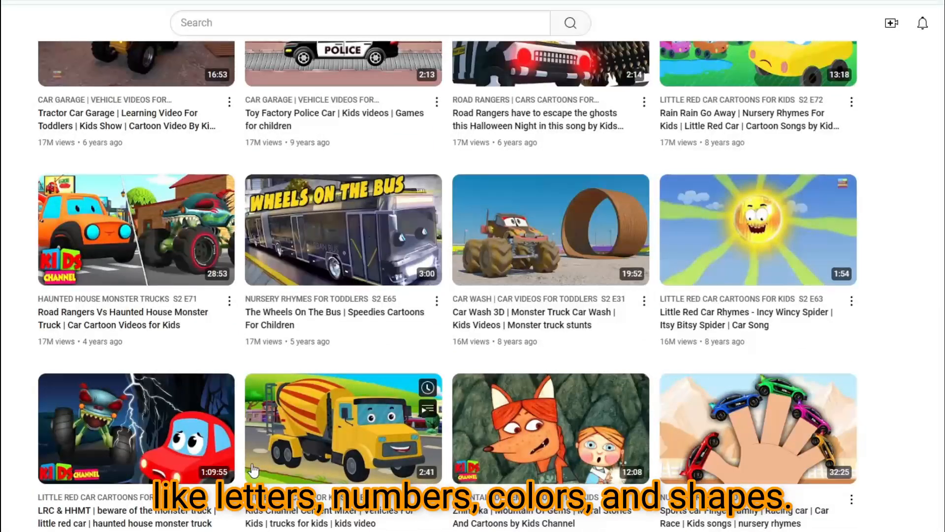
{"action": "scroll", "coordinate": [253, 470], "scroll_direction": "down", "scroll_amount": 5}
{"action": "scroll", "coordinate": [254, 470], "scroll_direction": "down", "scroll_amount": 4}
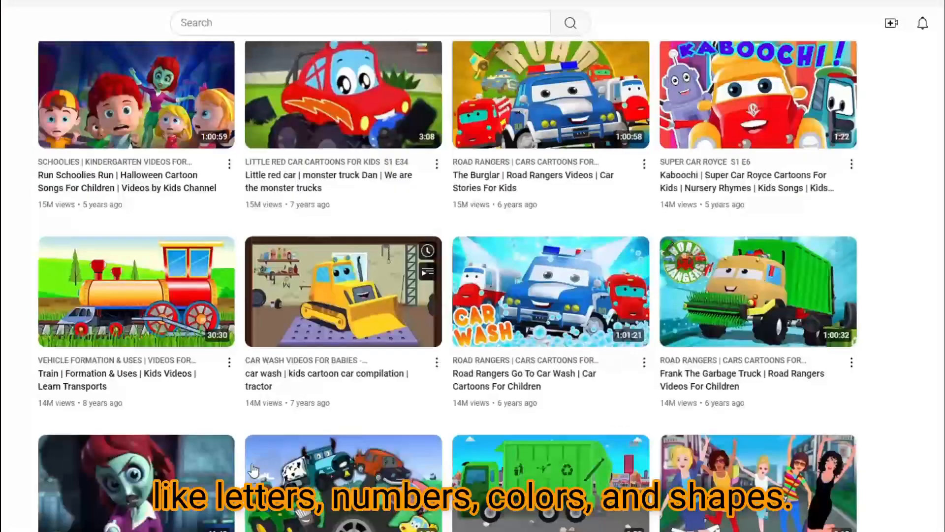
{"action": "scroll", "coordinate": [255, 469], "scroll_direction": "up", "scroll_amount": 19}
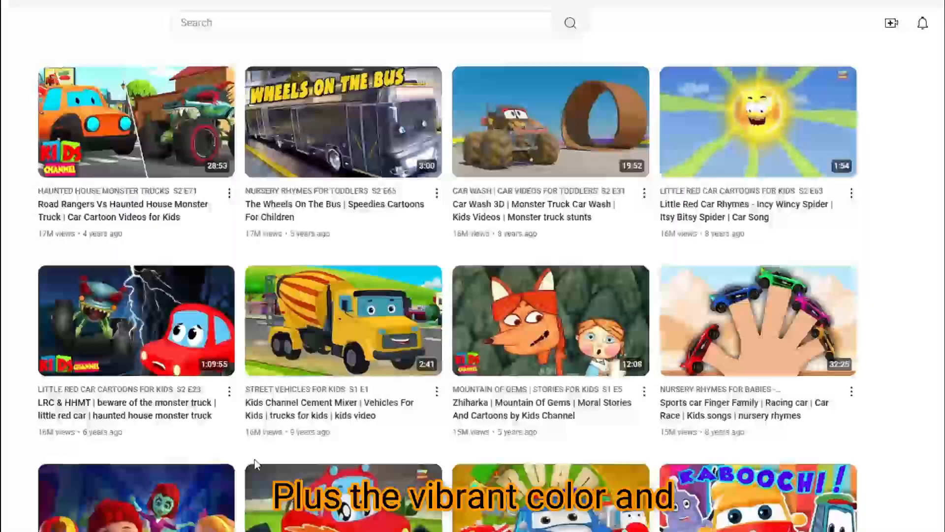
{"action": "scroll", "coordinate": [251, 431], "scroll_direction": "up", "scroll_amount": 20}
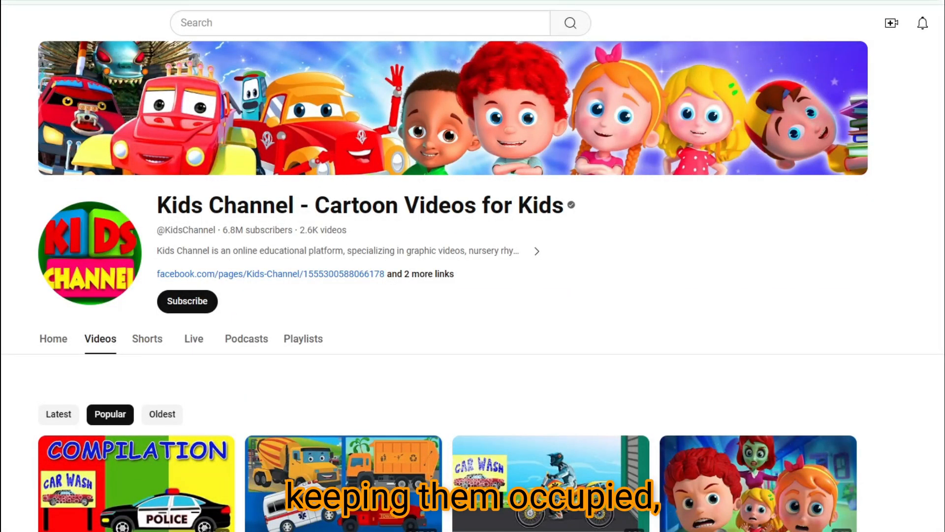
{"action": "left_click", "coordinate": [14, 0]}
{"action": "right_click", "coordinate": [10, 0]}
{"action": "left_click", "coordinate": [39, 104]}
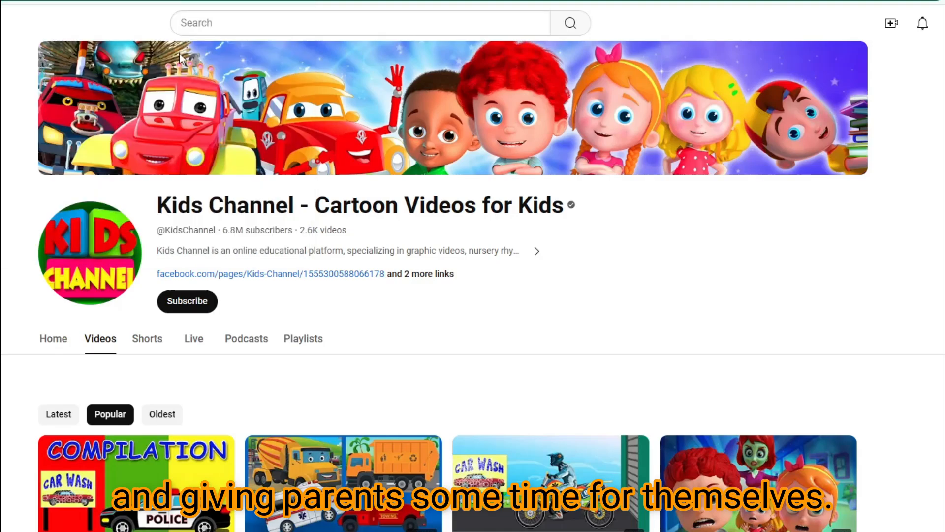
- Look through the channel's popular videos again, comparing the simple animation styles and subjects they use
{"action": "scroll", "coordinate": [55, 400], "scroll_direction": "down", "scroll_amount": 2}
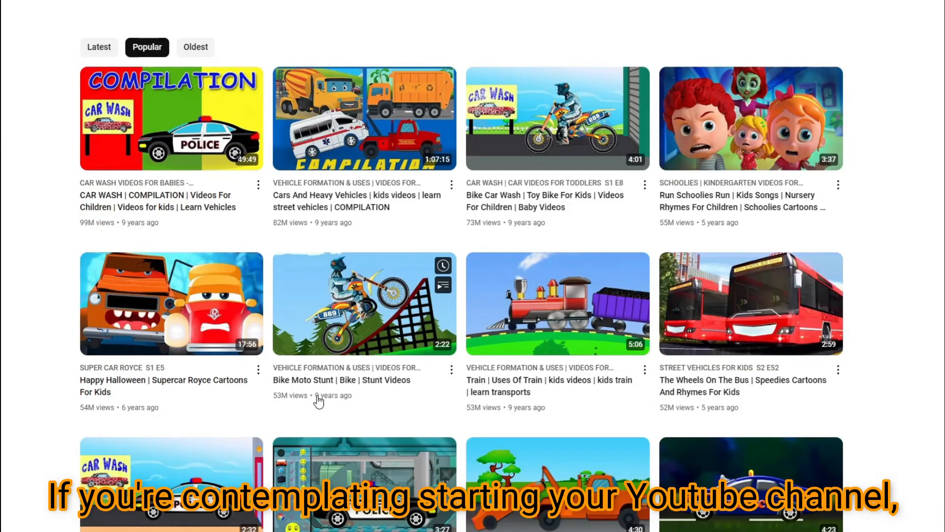
{"action": "scroll", "coordinate": [246, 384], "scroll_direction": "up", "scroll_amount": 6}
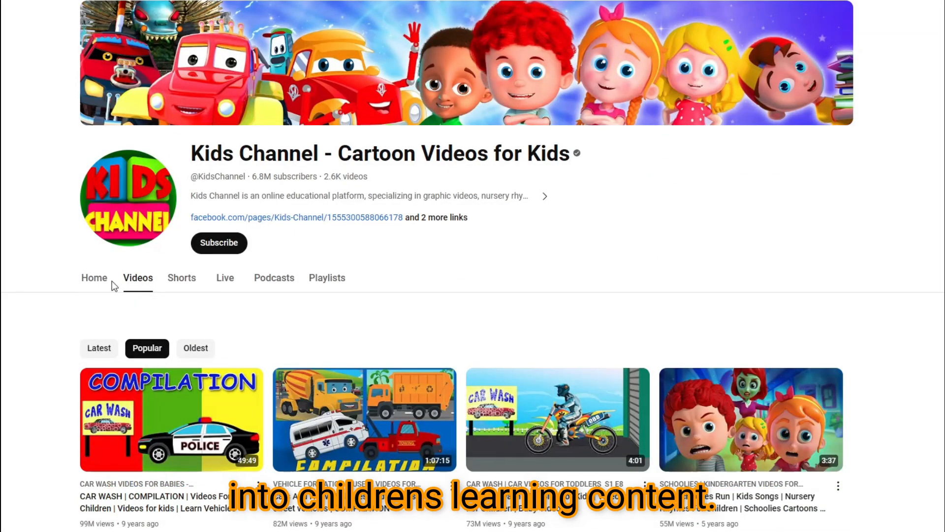
{"action": "scroll", "coordinate": [265, 400], "scroll_direction": "down", "scroll_amount": 18}
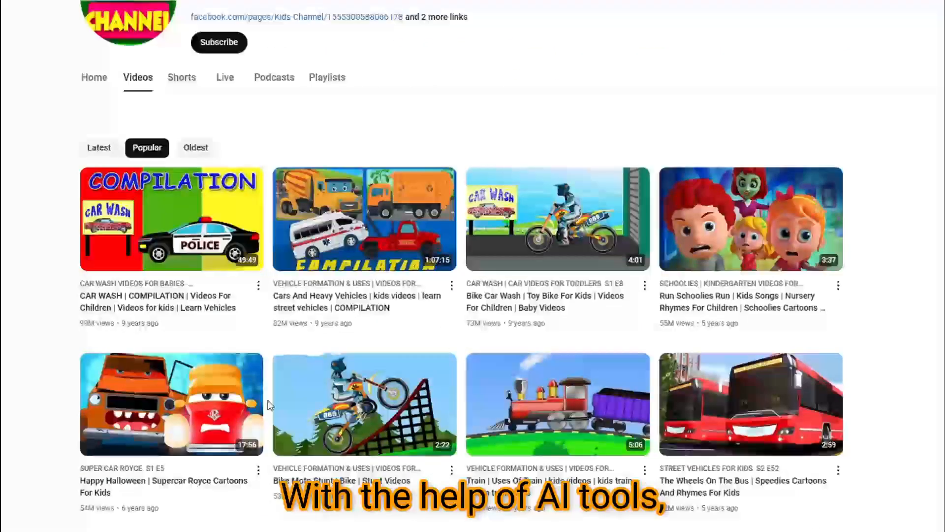
{"action": "scroll", "coordinate": [277, 400], "scroll_direction": "down", "scroll_amount": 10}
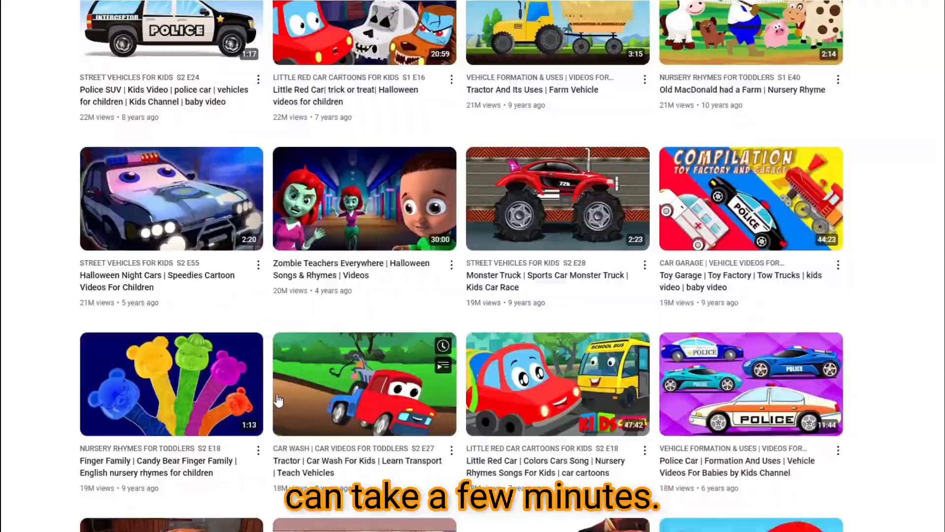
{"action": "scroll", "coordinate": [279, 400], "scroll_direction": "down", "scroll_amount": 4}
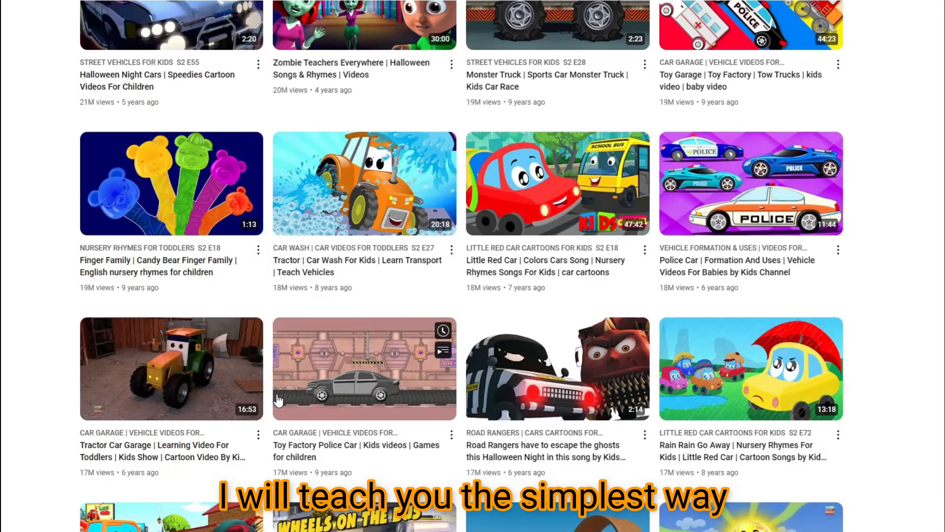
{"action": "scroll", "coordinate": [278, 399], "scroll_direction": "down", "scroll_amount": 8}
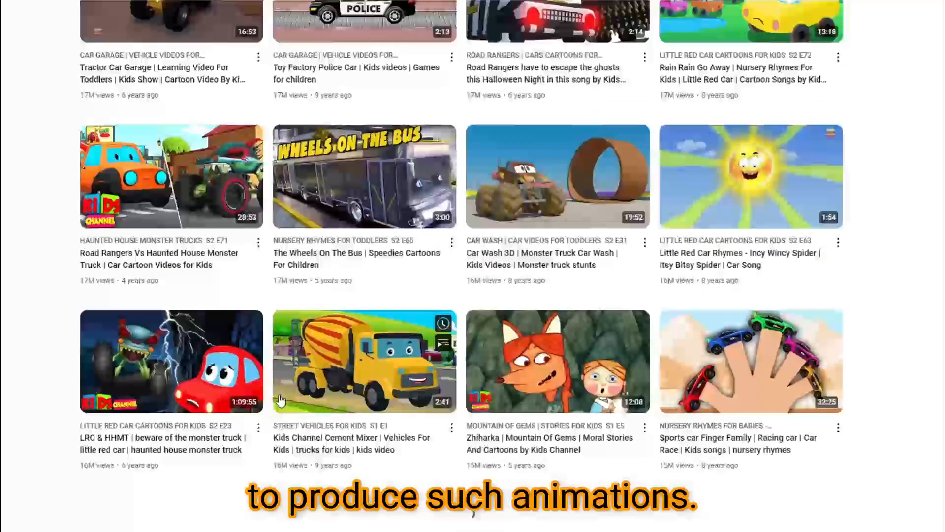
{"action": "scroll", "coordinate": [279, 400], "scroll_direction": "down", "scroll_amount": 6}
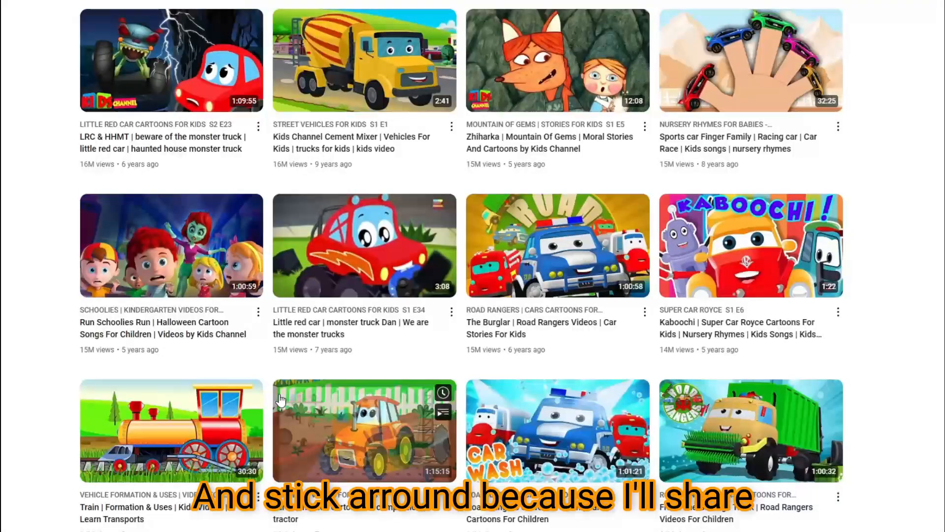
{"action": "scroll", "coordinate": [279, 399], "scroll_direction": "down", "scroll_amount": 4}
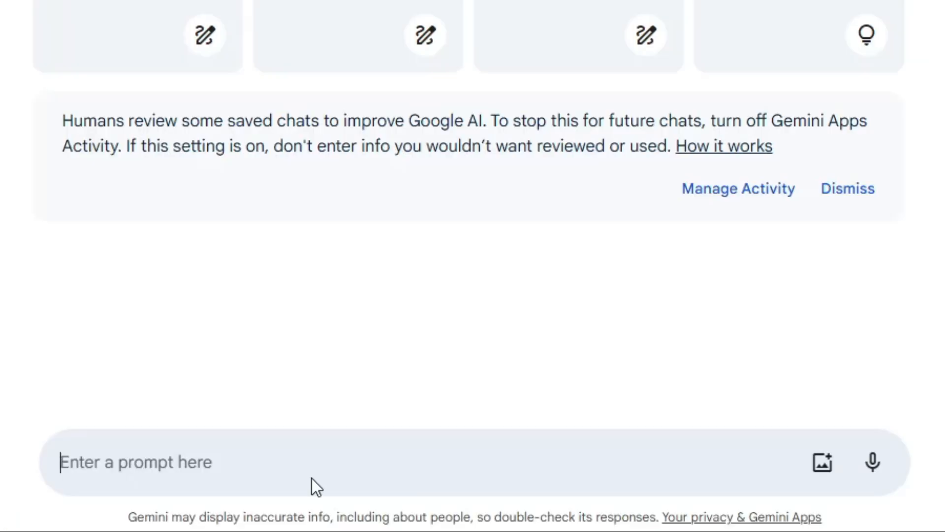
- Switch to Gemini and begin the prompt with "Give me a list of 10 common fruits."
{"action": "type", "text": "Giev"}
{"action": "key", "text": "BackSpace"}
{"action": "key", "text": "BackSpace"}
{"action": "type", "text": "ve me"}
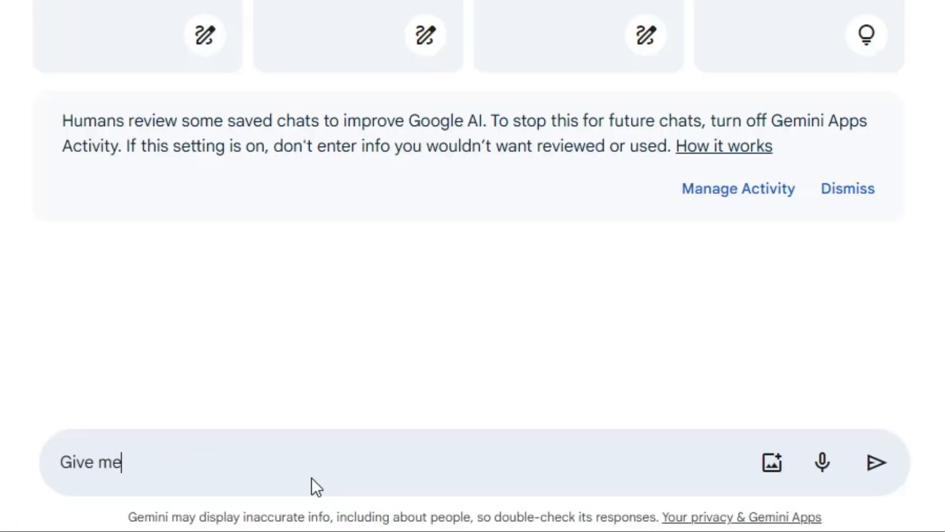
{"action": "type", "text": " a list of 10 fru"}
{"action": "key", "text": "BackSpace"}
{"action": "key", "text": "BackSpace"}
{"action": "key", "text": "BackSpace"}
{"action": "type", "text": "c"}
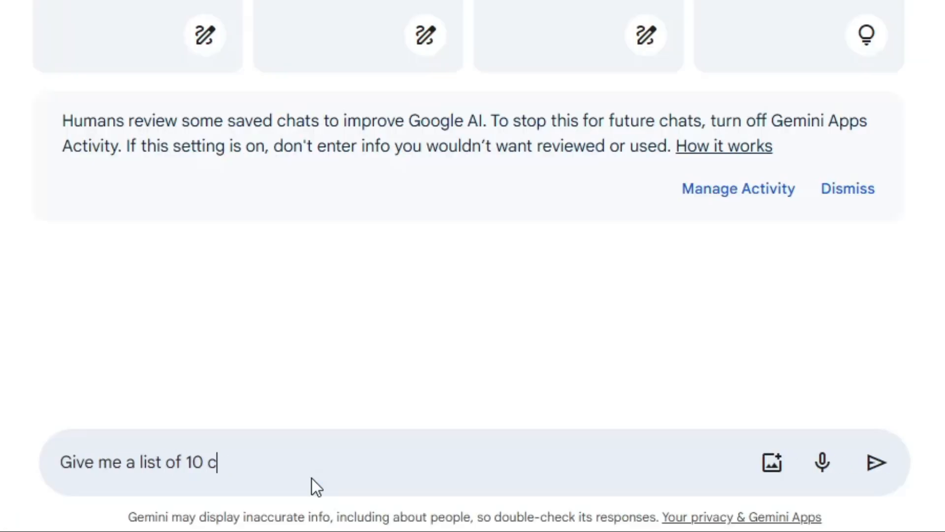
{"action": "type", "text": "ommon fruits. "}
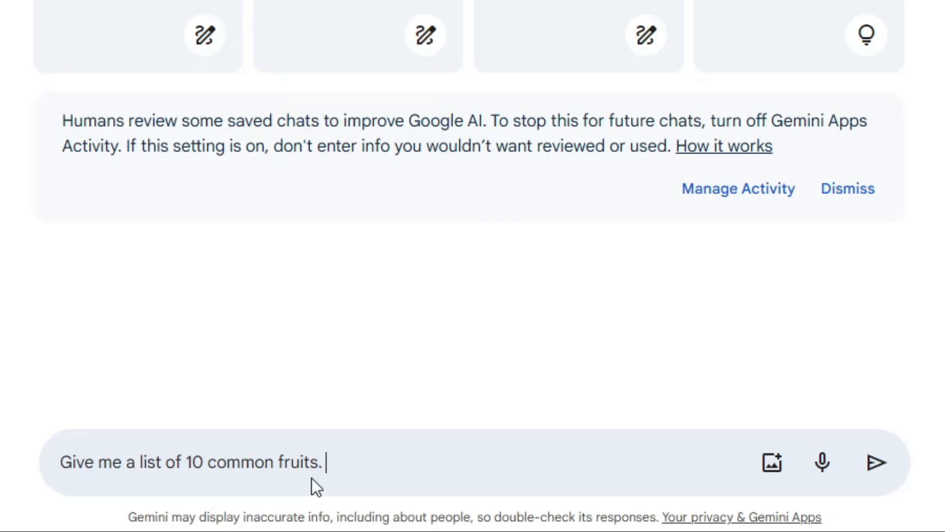
{"action": "type", "text": "Let them "}
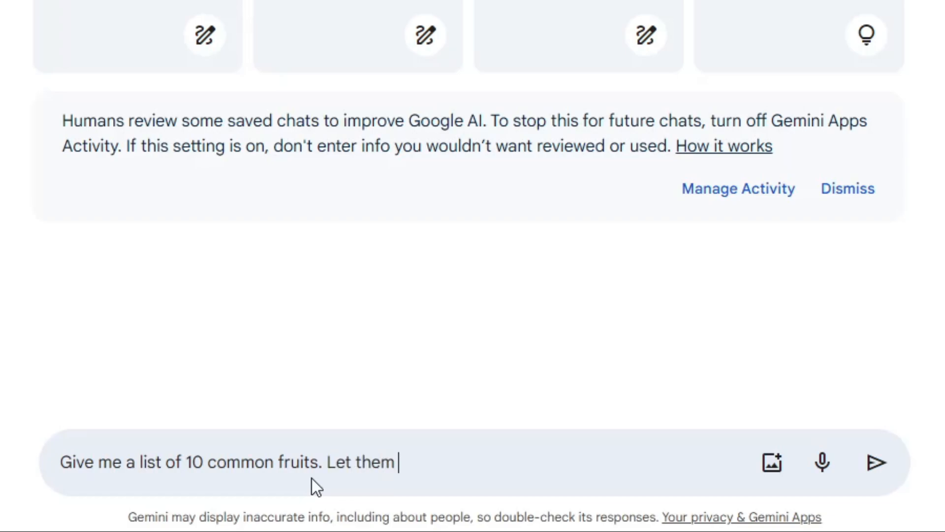
{"action": "type", "text": "des"}
{"action": "key", "text": "BackSpace"}
{"action": "key", "text": "BackSpace"}
{"action": "key", "text": "BackSpace"}
{"action": "key", "text": "BackSpace"}
{"action": "key", "text": "BackSpace"}
{"action": "key", "text": "BackSpace"}
{"action": "key", "text": "BackSpace"}
{"action": "key", "text": "BackSpace"}
{"action": "key", "text": "BackSpace"}
{"action": "key", "text": "BackSpace"}
{"action": "key", "text": "BackSpace"}
{"action": "key", "text": "BackSpace"}
- Add "Make a script as describing themselves to the children with" to the prompt, correcting the spelling of "children"
{"action": "type", "text": "Make a scri"}
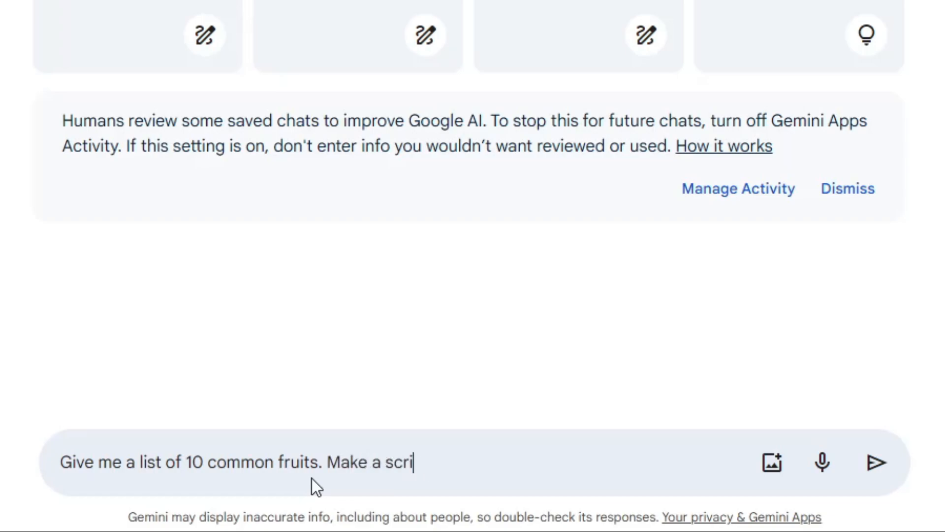
{"action": "type", "text": "pt as de"}
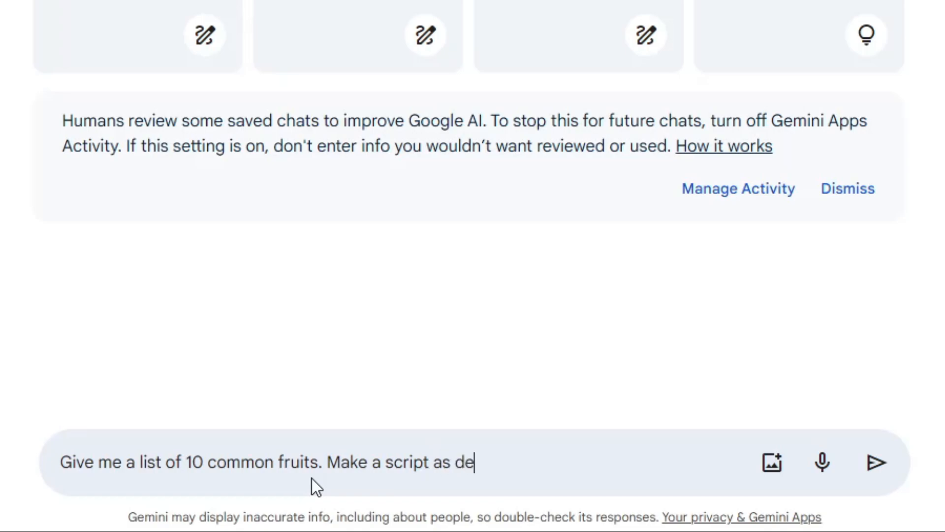
{"action": "type", "text": "scribing themselves to "}
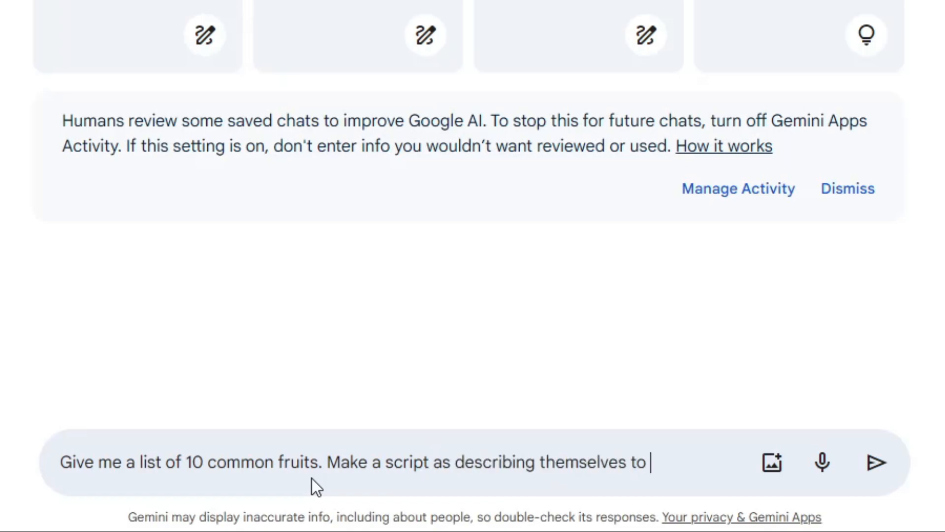
{"action": "type", "text": "the crildren with"}
{"action": "right_click", "coordinate": [709, 409]}
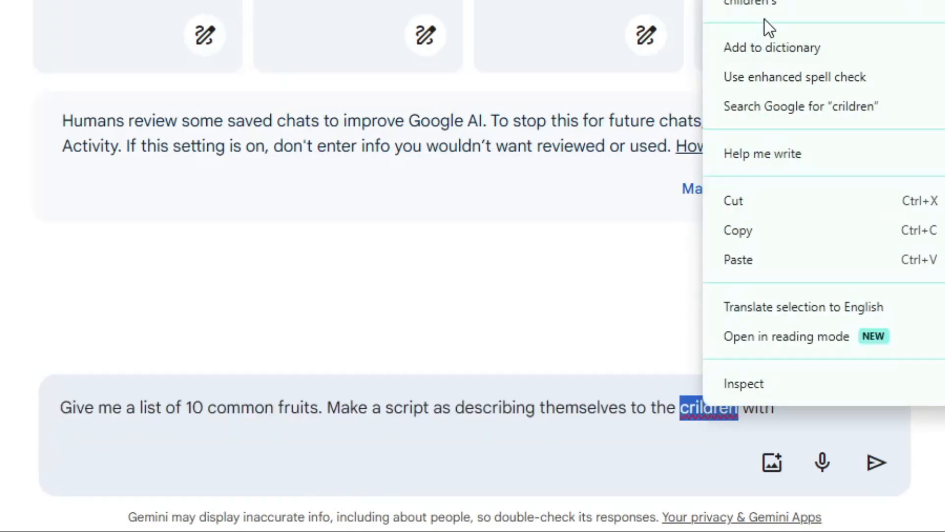
{"action": "left_click", "coordinate": [763, 25]}
{"action": "key", "text": "BackSpace"}
{"action": "key", "text": "BackSpace"}
{"action": "left_click", "coordinate": [791, 402]}
- Complete the prompt with "spelling their names.", submit it and read through the generated script
{"action": "type", "text": "s"}
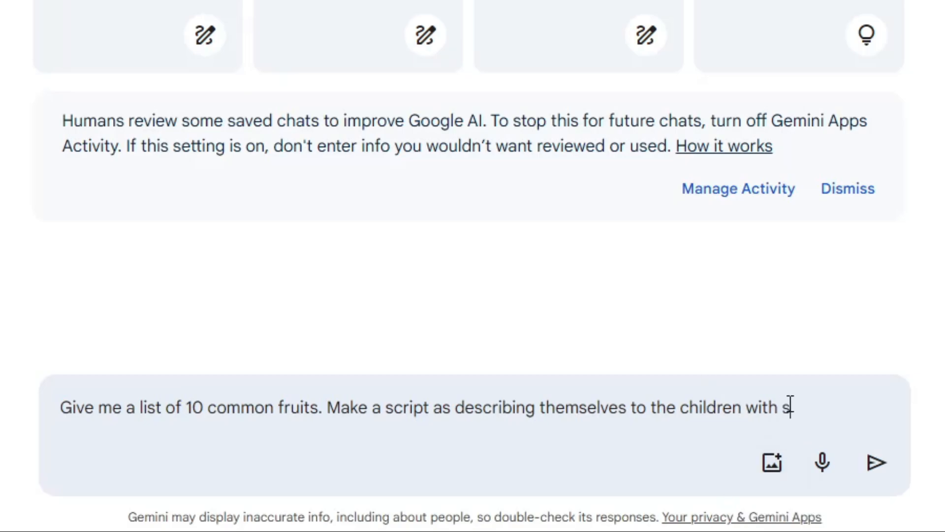
{"action": "type", "text": "pelling t"}
{"action": "key", "text": "BackSpace"}
{"action": "key", "text": "BackSpace"}
{"action": "key", "text": "BackSpace"}
{"action": "type", "text": "eir"}
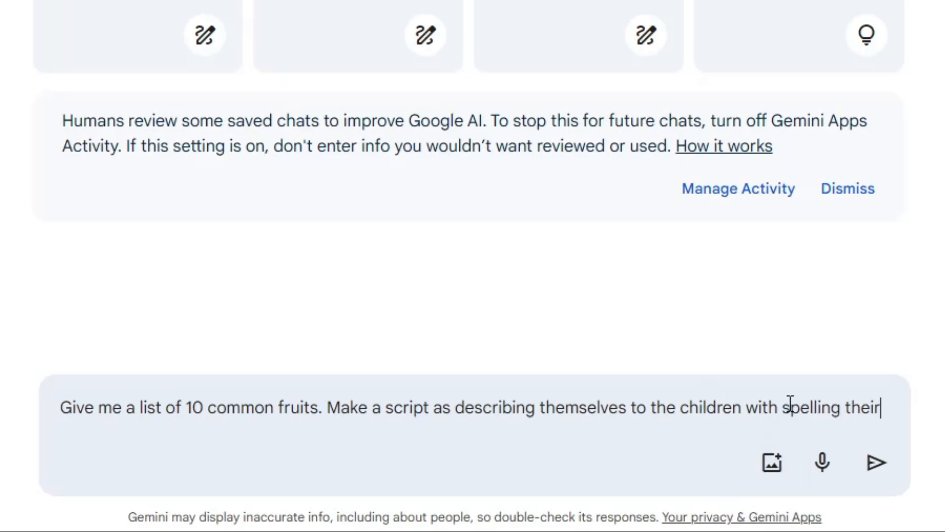
{"action": "type", "text": " names."}
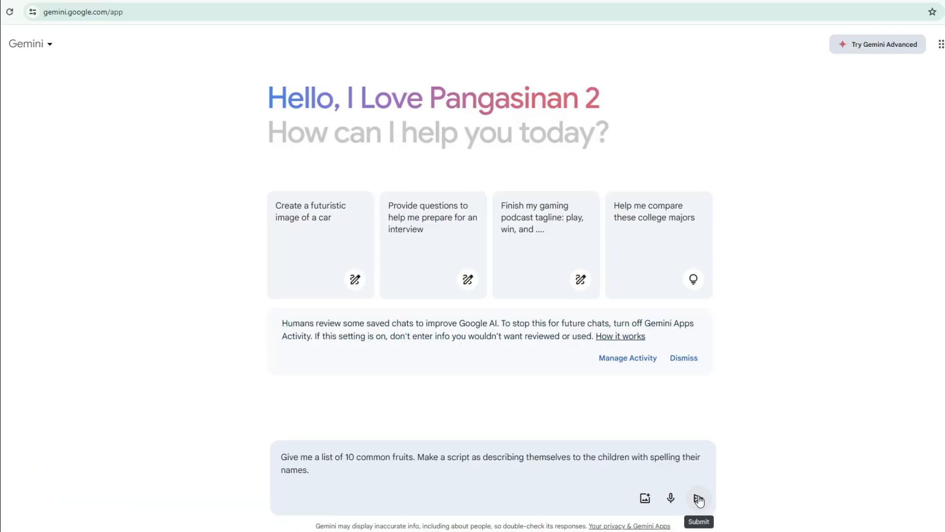
{"action": "left_click", "coordinate": [699, 498]}
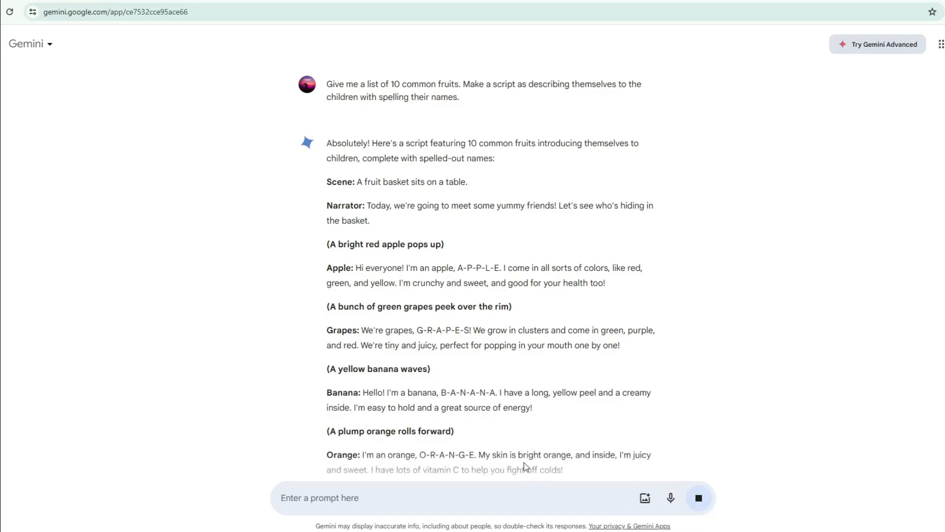
{"action": "scroll", "coordinate": [501, 351], "scroll_direction": "down", "scroll_amount": 3}
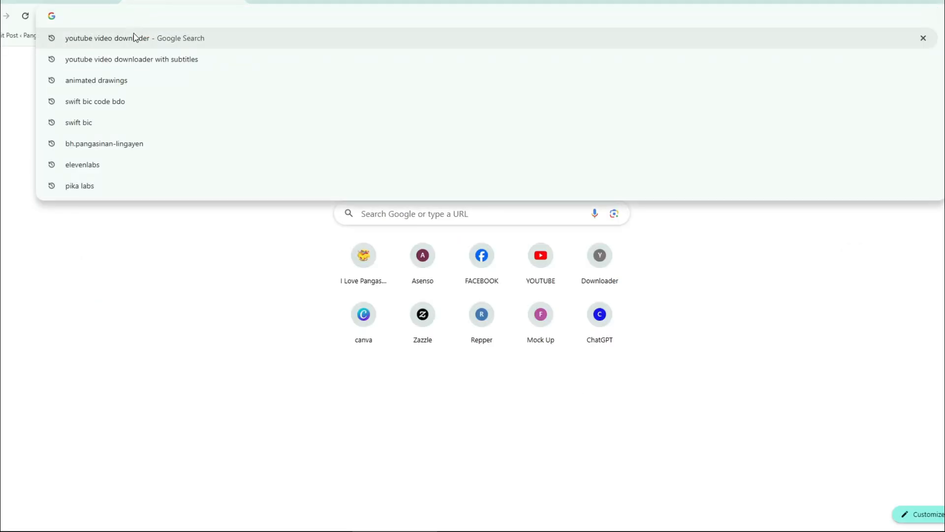
- Open ElevenLabs text to speech and generate speech from the Apple's lines copied out of the Gemini script
{"action": "type", "text": "ele"}
{"action": "key", "text": "Return"}
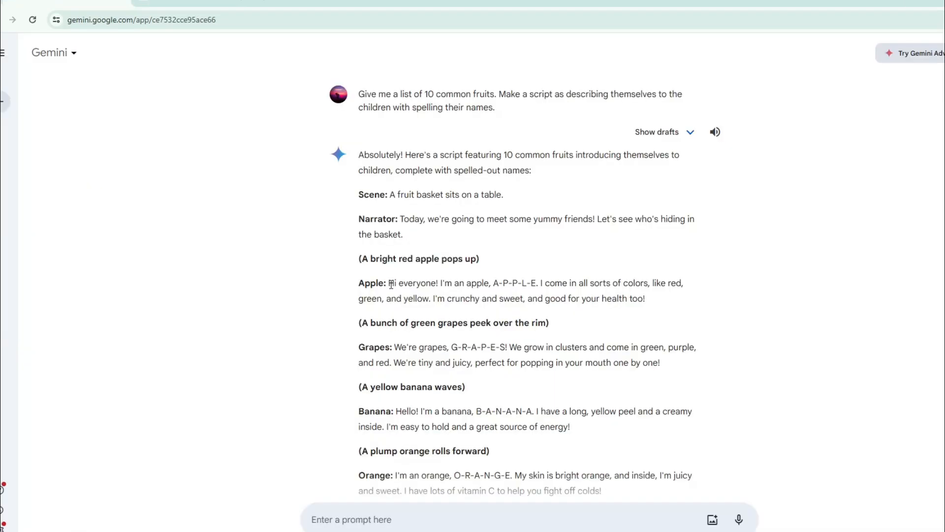
{"action": "left_click_drag", "start_coordinate": [388, 282], "coordinate": [646, 299]}
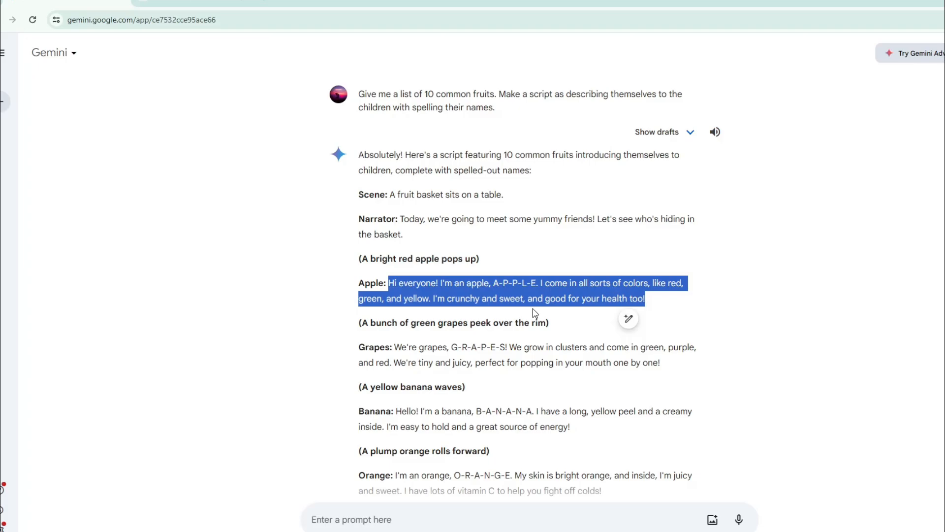
{"action": "right_click", "coordinate": [467, 289]}
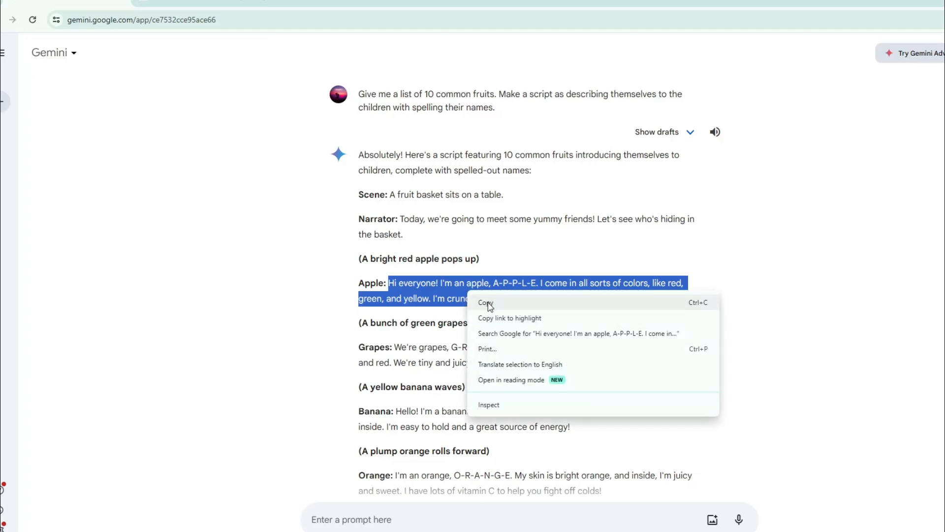
{"action": "left_click", "coordinate": [487, 302]}
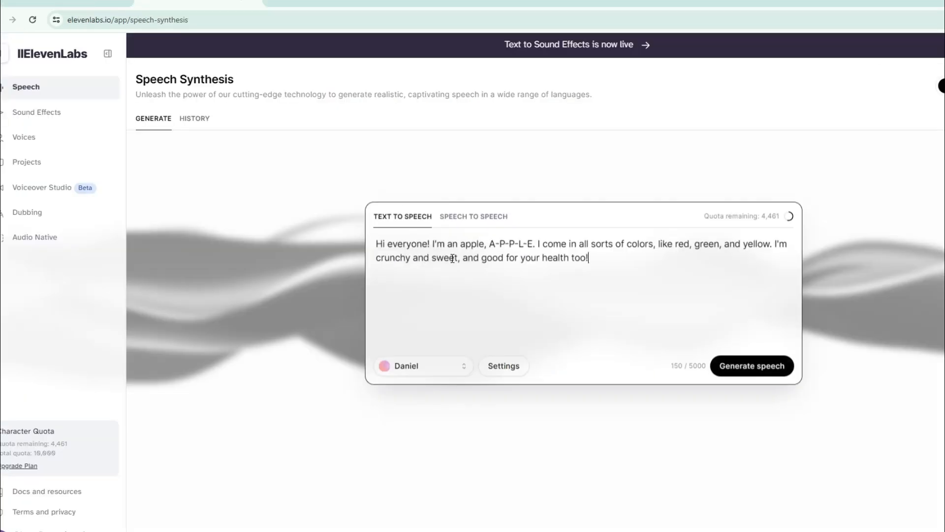
{"action": "left_click", "coordinate": [747, 370]}
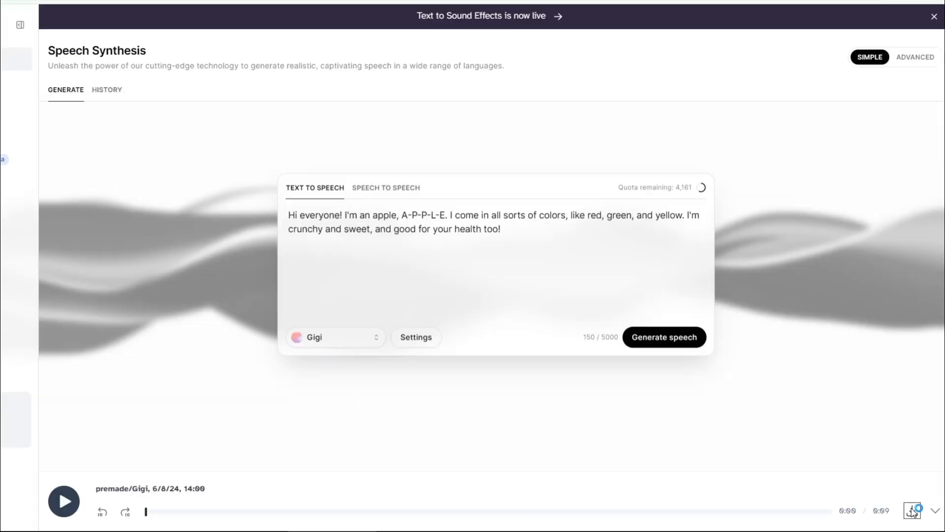
- Download the Gigi voice clip, creating and opening a folder named "Fruits voices" inside Pixielated Pixie for it
{"action": "left_click", "coordinate": [911, 510]}
{"action": "left_click", "coordinate": [238, 154]}
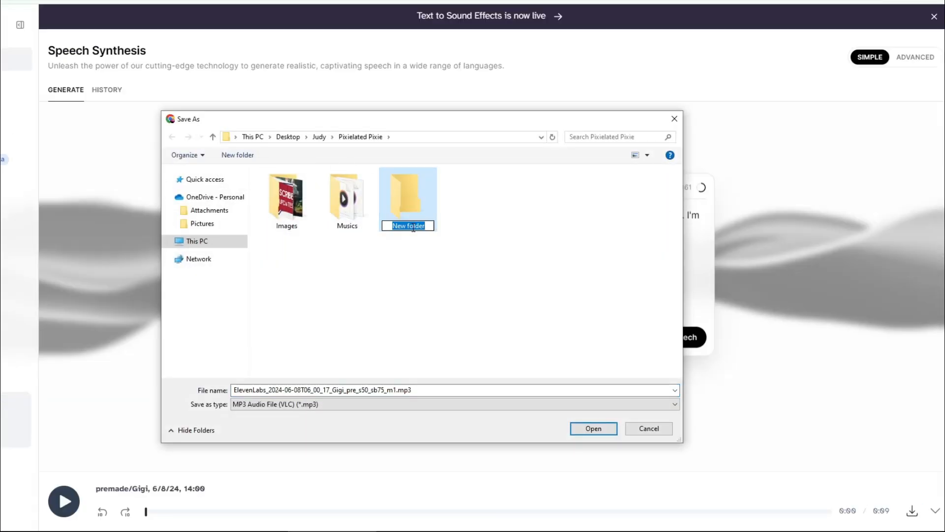
{"action": "type", "text": "Fruits voices"}
{"action": "key", "text": "Return"}
{"action": "key", "text": "Return"}
- Name the audio file Apple.mp3 and save it in the "Fruits voices" folder
{"action": "left_click_drag", "start_coordinate": [395, 389], "coordinate": [233, 390]}
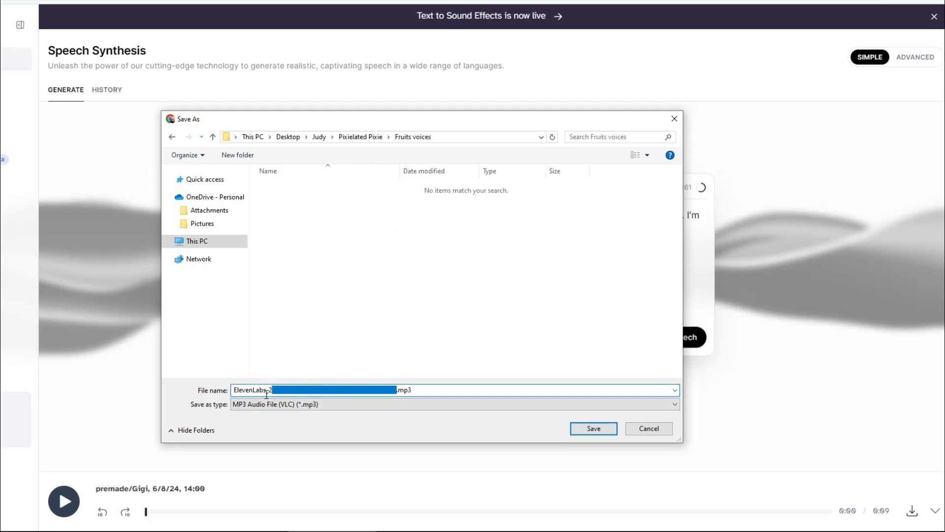
{"action": "key", "text": "BackSpace"}
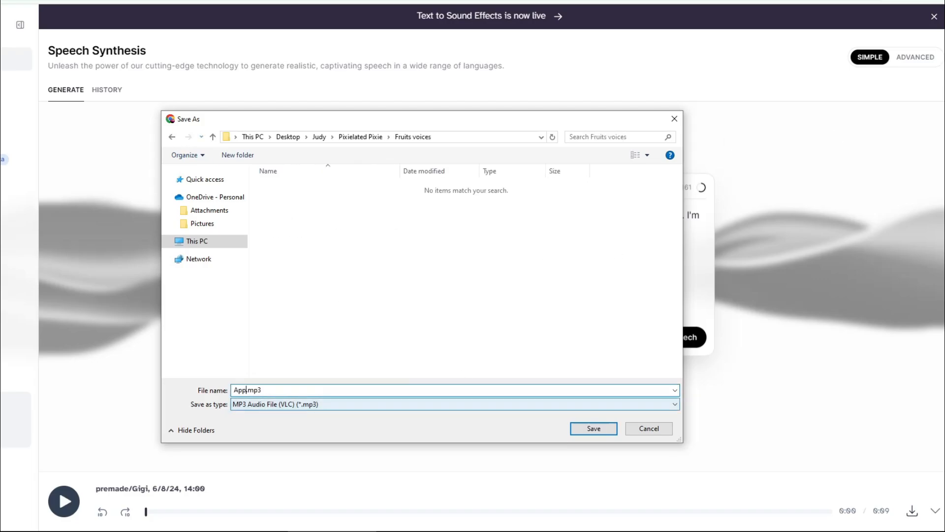
{"action": "left_click", "coordinate": [601, 432]}
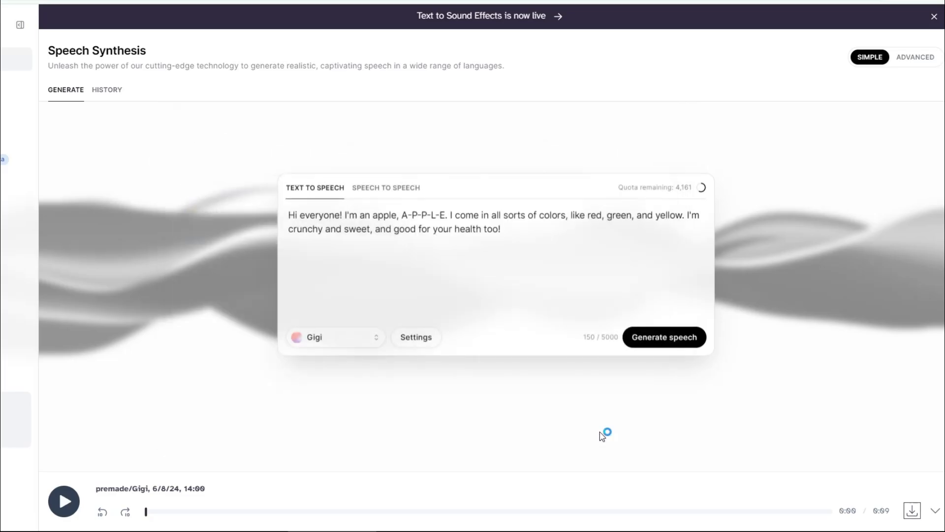
- Generate speech for the Orange's lines with the Gigi voice and save the clip as orange.mp3
{"action": "left_click", "coordinate": [650, 337]}
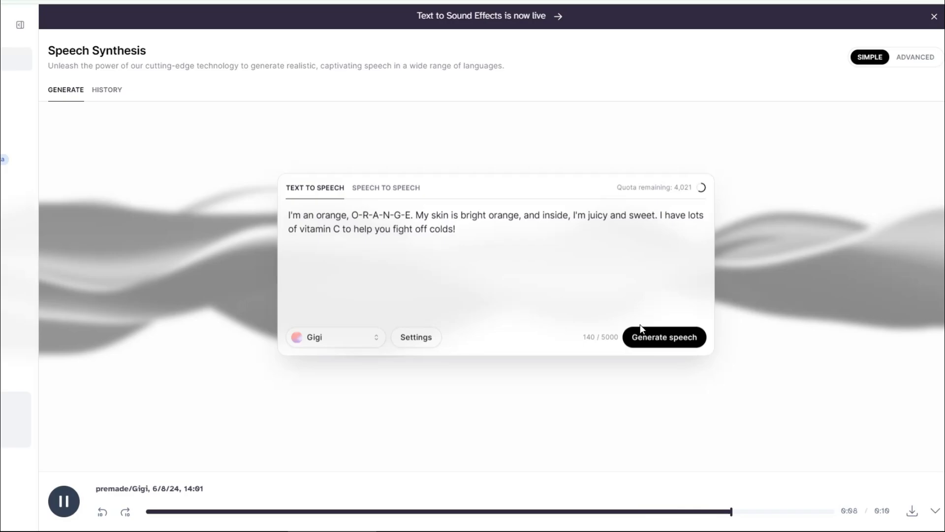
{"action": "left_click", "coordinate": [912, 513]}
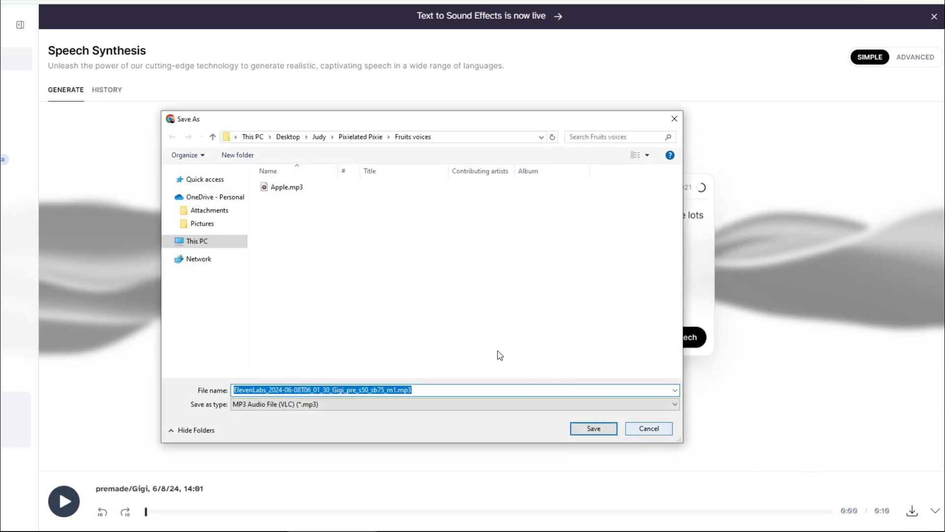
{"action": "left_click", "coordinate": [373, 390]}
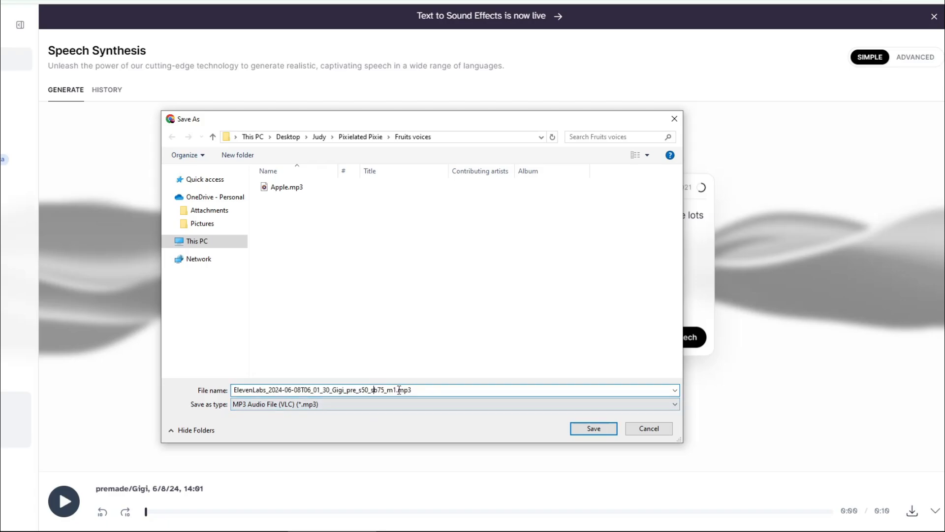
{"action": "left_click_drag", "start_coordinate": [396, 390], "coordinate": [246, 385]}
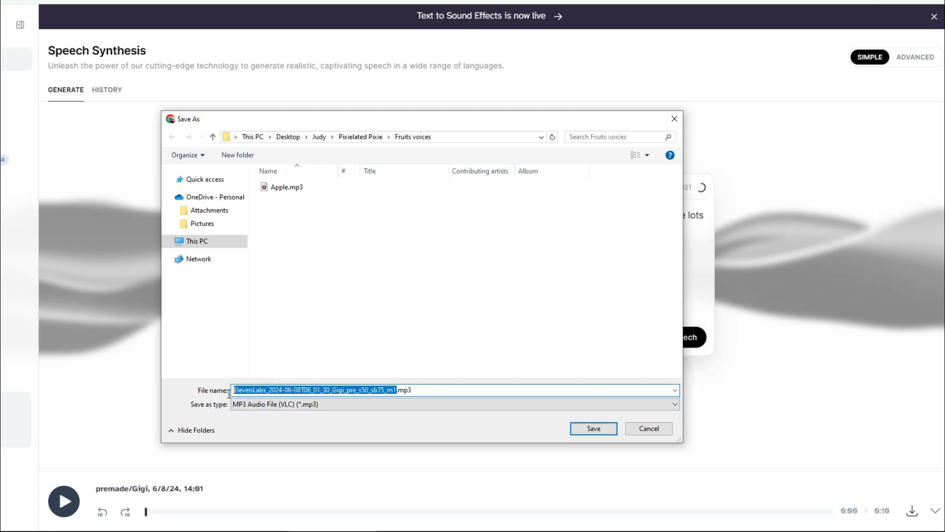
{"action": "type", "text": "orange"}
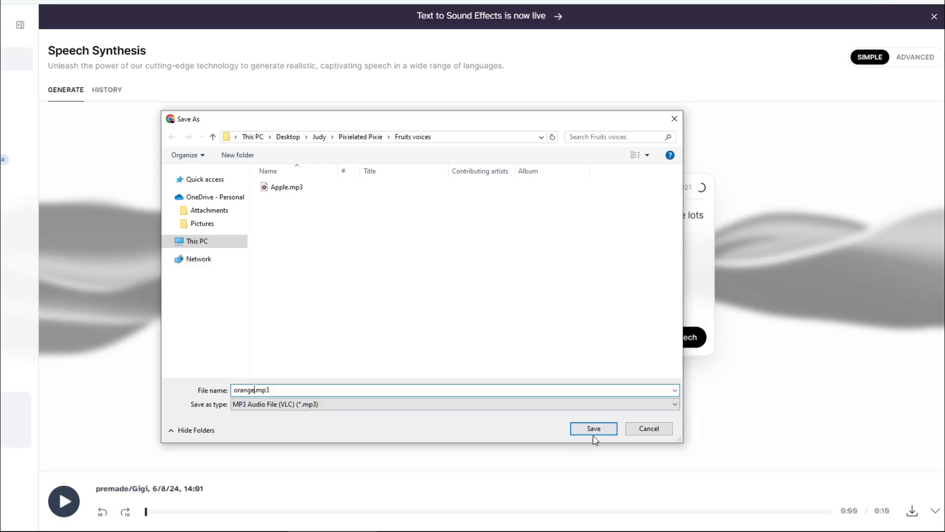
{"action": "left_click", "coordinate": [592, 429]}
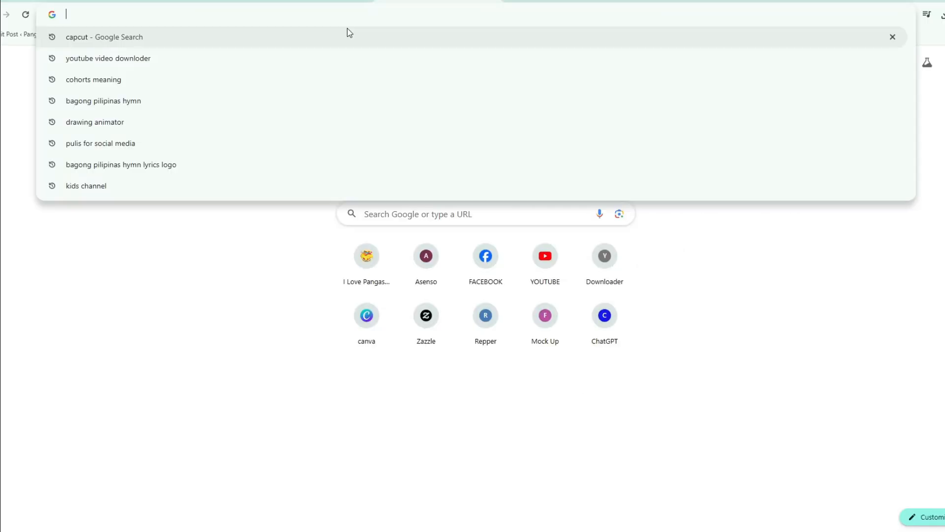
- Go to Canva and create a blank Flyer (A4) design
{"action": "type", "text": "canva"}
{"action": "key", "text": "Return"}
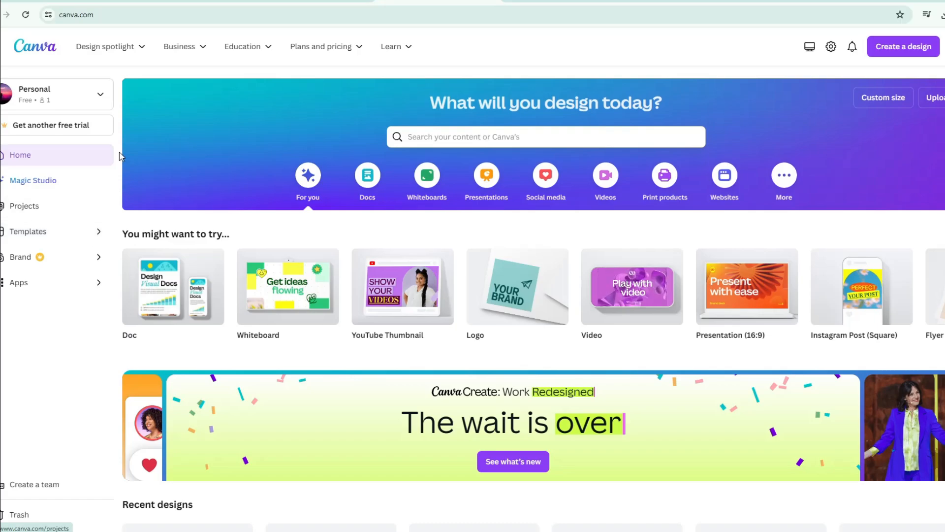
{"action": "left_click", "coordinate": [132, 59]}
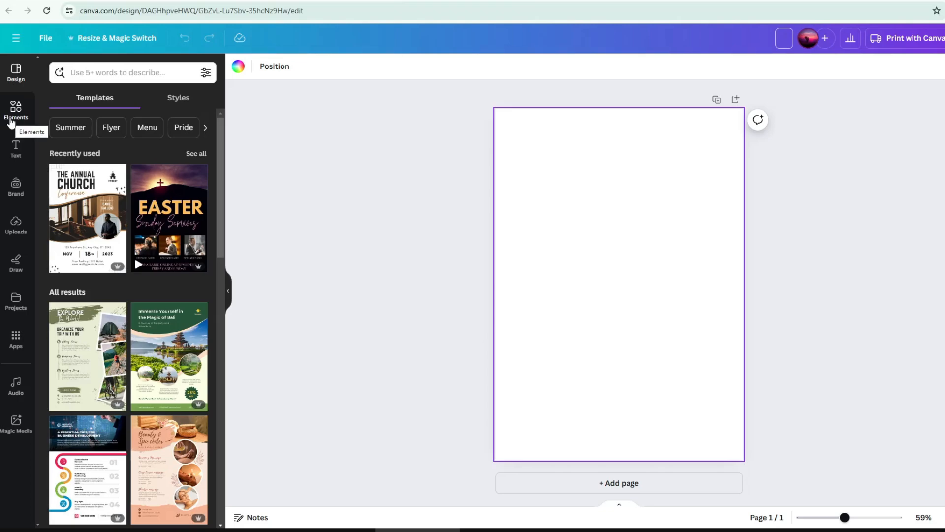
- Search the elements for "Apple" and add the glossy red apple with a green leaf to the page
{"action": "left_click", "coordinate": [16, 111]}
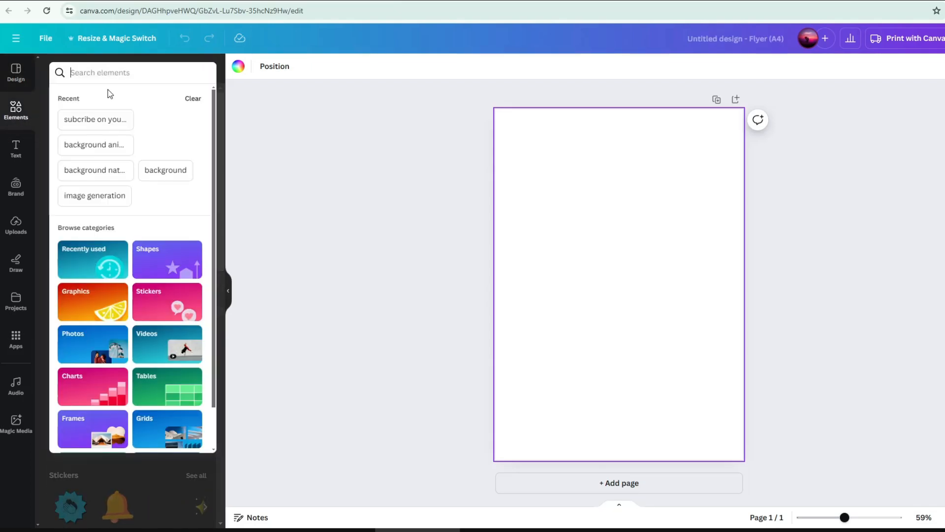
{"action": "type", "text": "Apple"}
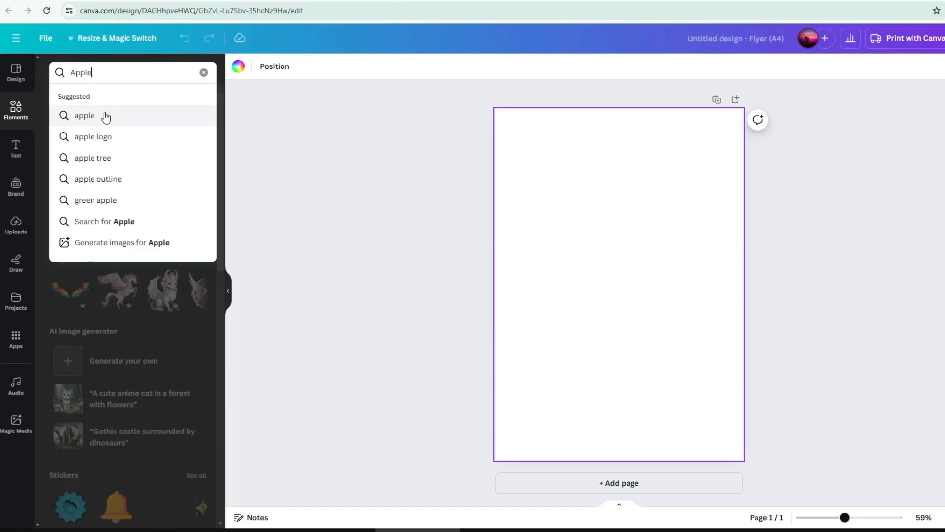
{"action": "key", "text": "Return"}
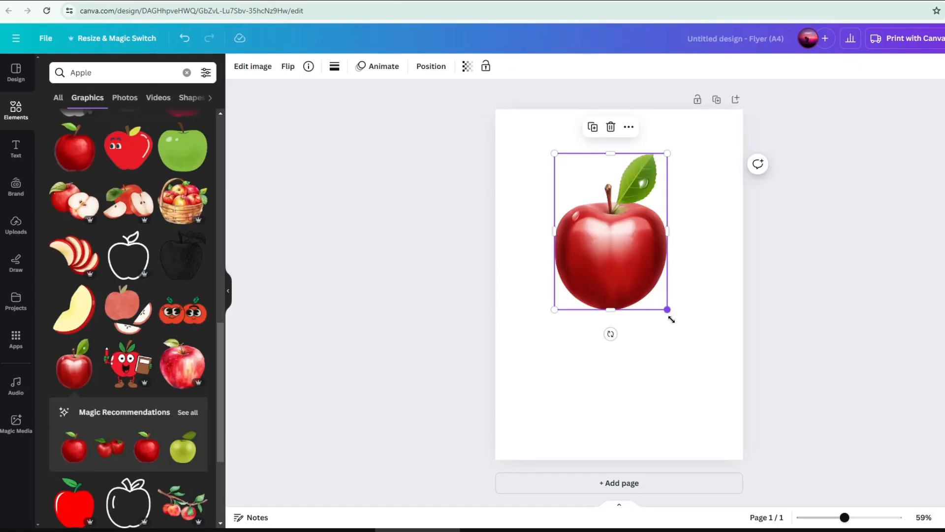
- Resize the apple to about half the page width and place it in the upper middle of the page
{"action": "left_click_drag", "start_coordinate": [670, 312], "coordinate": [690, 342]}
{"action": "left_click_drag", "start_coordinate": [555, 341], "coordinate": [547, 348]}
{"action": "left_click_drag", "start_coordinate": [610, 295], "coordinate": [598, 284]}
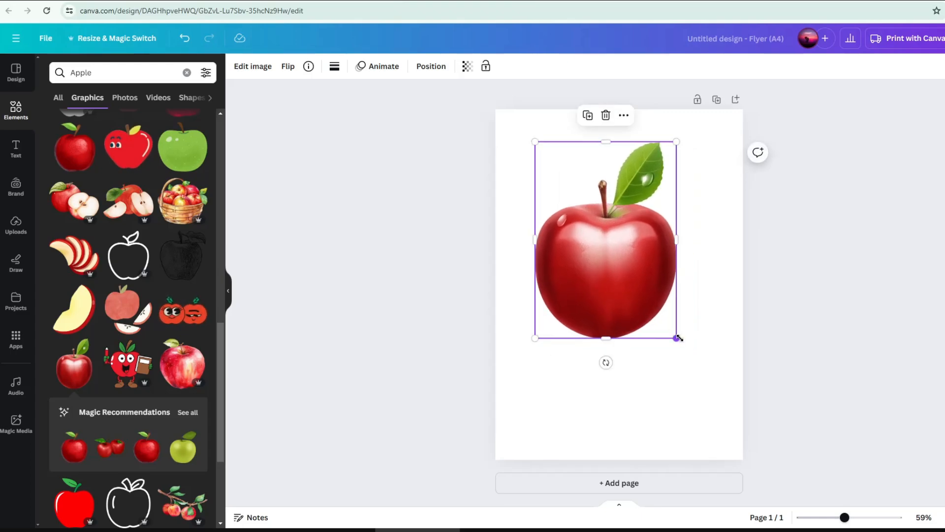
{"action": "left_click_drag", "start_coordinate": [676, 338], "coordinate": [657, 310]}
{"action": "left_click_drag", "start_coordinate": [610, 281], "coordinate": [625, 297]}
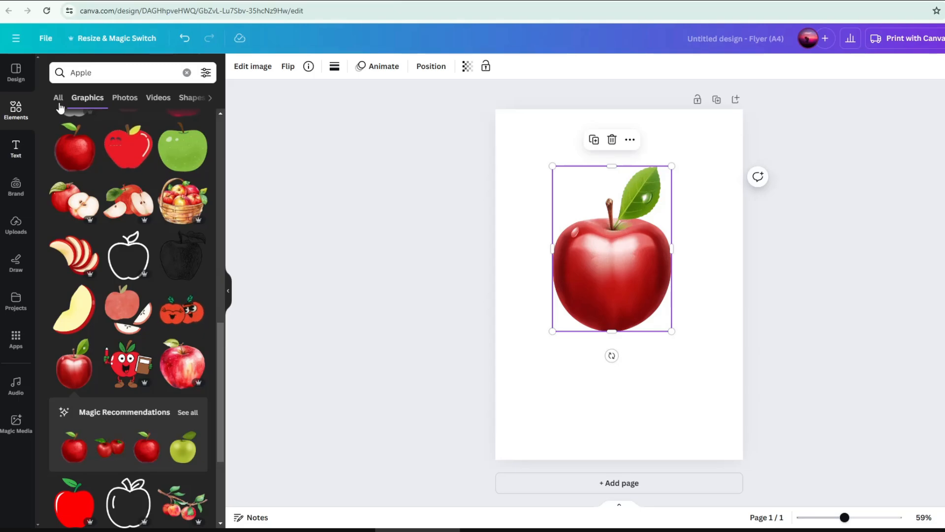
- Search the elements for "legs" and place the straight black legs with white shoes under the apple
{"action": "left_click", "coordinate": [69, 73]}
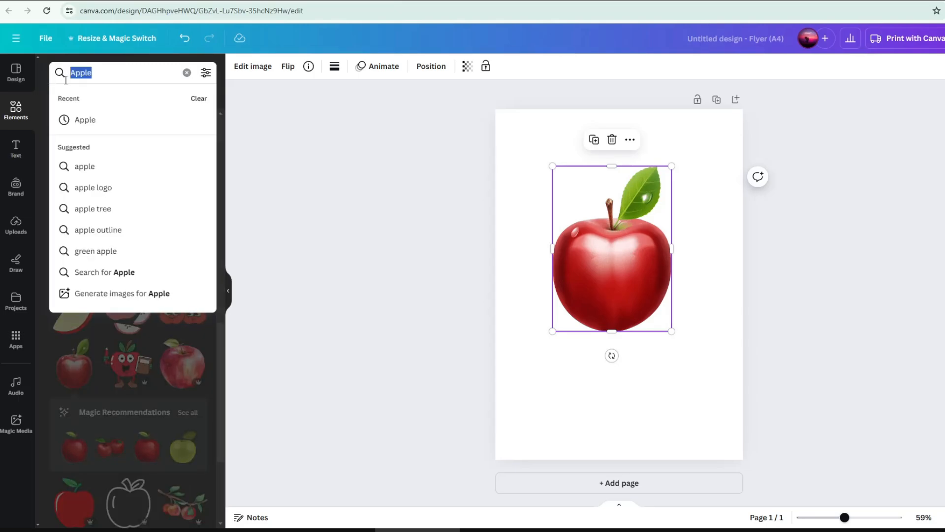
{"action": "key", "text": "BackSpace"}
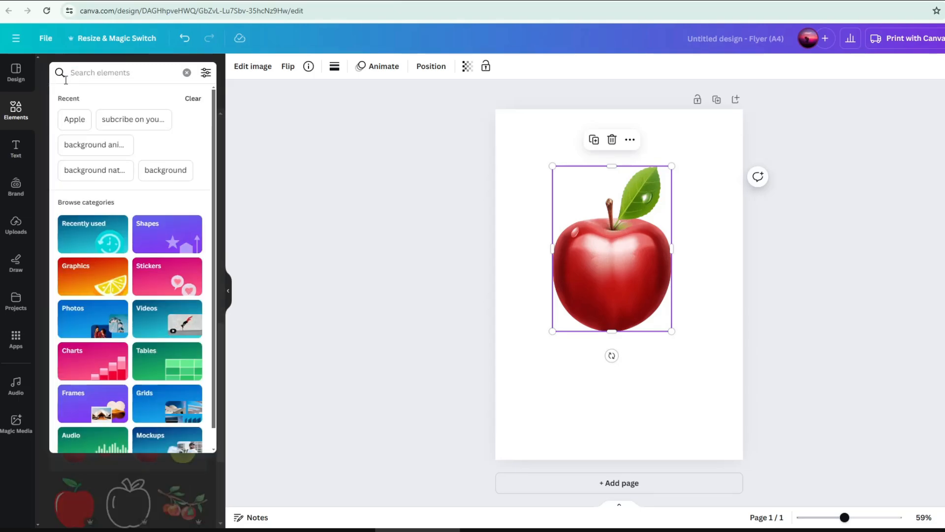
{"action": "type", "text": "legs"}
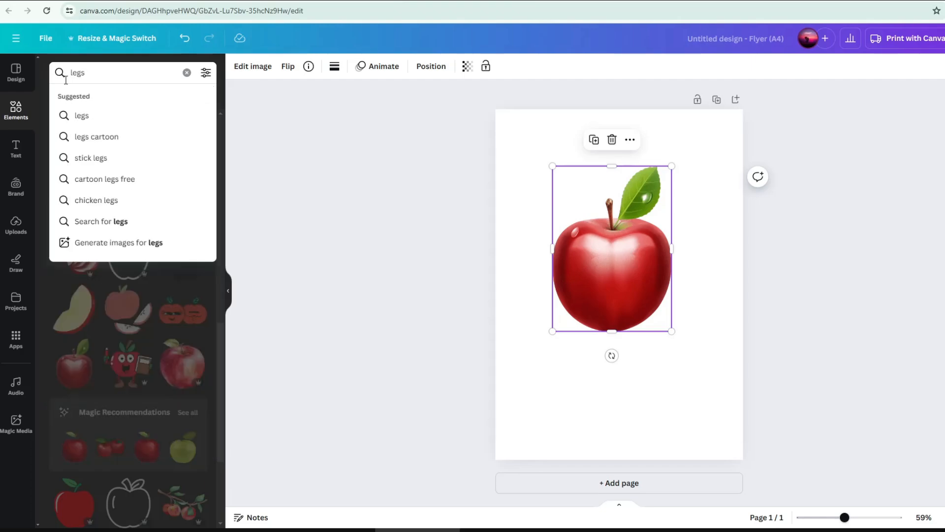
{"action": "key", "text": "Return"}
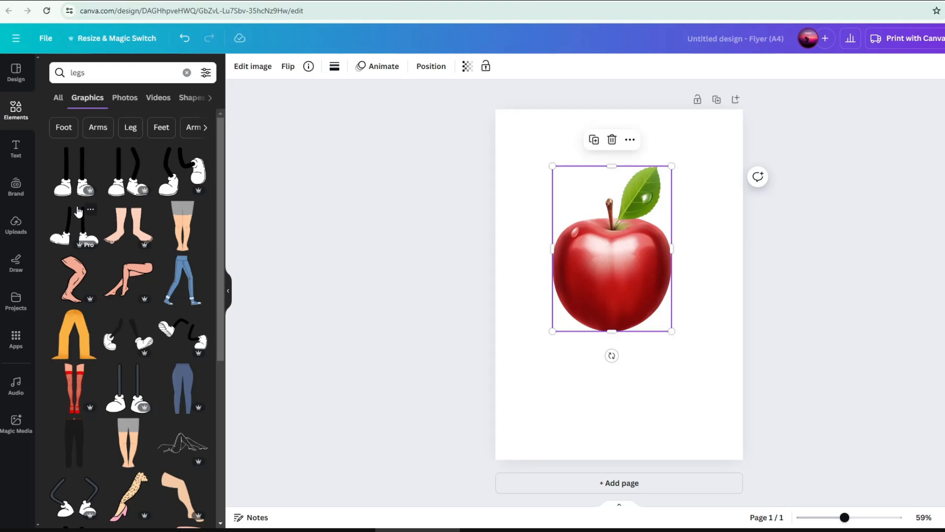
{"action": "left_click", "coordinate": [74, 182]}
{"action": "left_click_drag", "start_coordinate": [649, 318], "coordinate": [637, 417]}
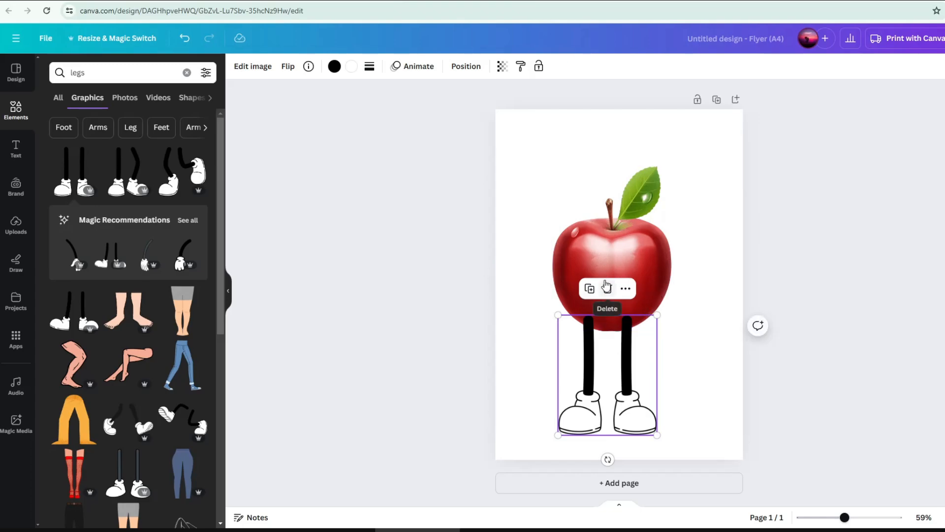
- Add the recommended black arm with a white hand, scale it down and attach it to the apple's right side
{"action": "left_click", "coordinate": [75, 257]}
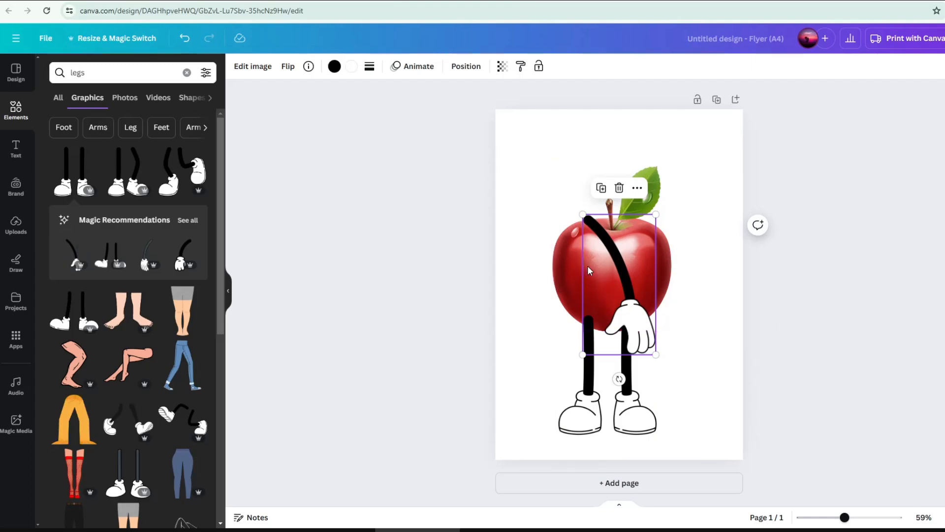
{"action": "left_click_drag", "start_coordinate": [599, 263], "coordinate": [676, 316]}
{"action": "left_click_drag", "start_coordinate": [730, 400], "coordinate": [702, 345]}
- Duplicate the arm, flip the copy horizontally and attach it to the apple's left side
{"action": "left_click", "coordinate": [666, 238]}
{"action": "left_click_drag", "start_coordinate": [675, 295], "coordinate": [595, 269]}
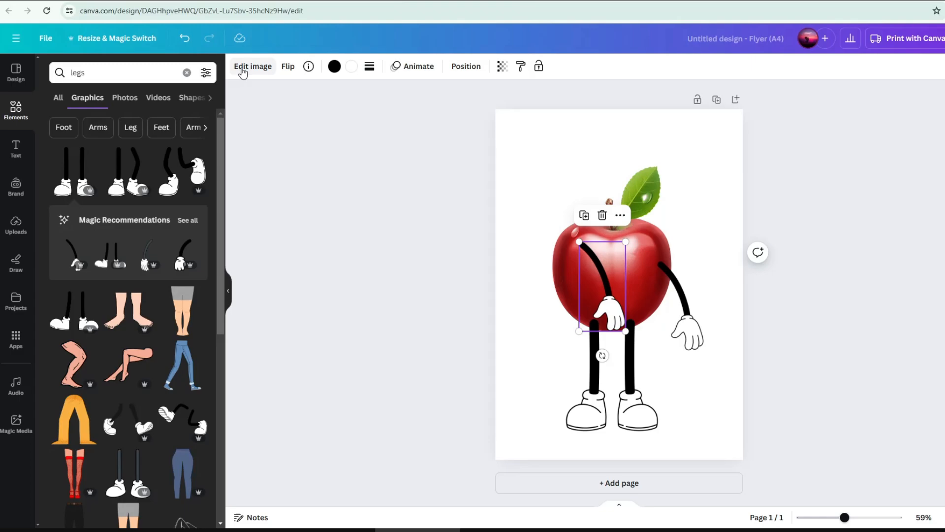
{"action": "left_click", "coordinate": [287, 67]}
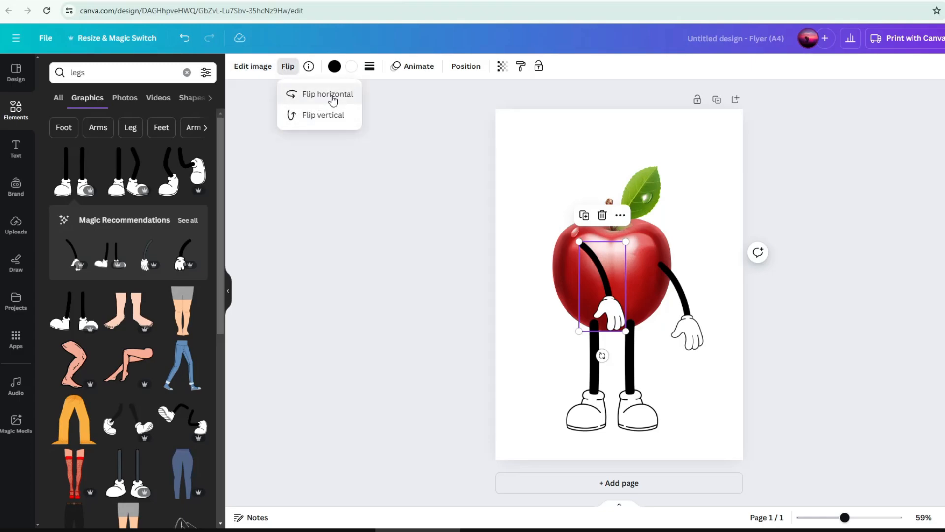
{"action": "left_click", "coordinate": [327, 121]}
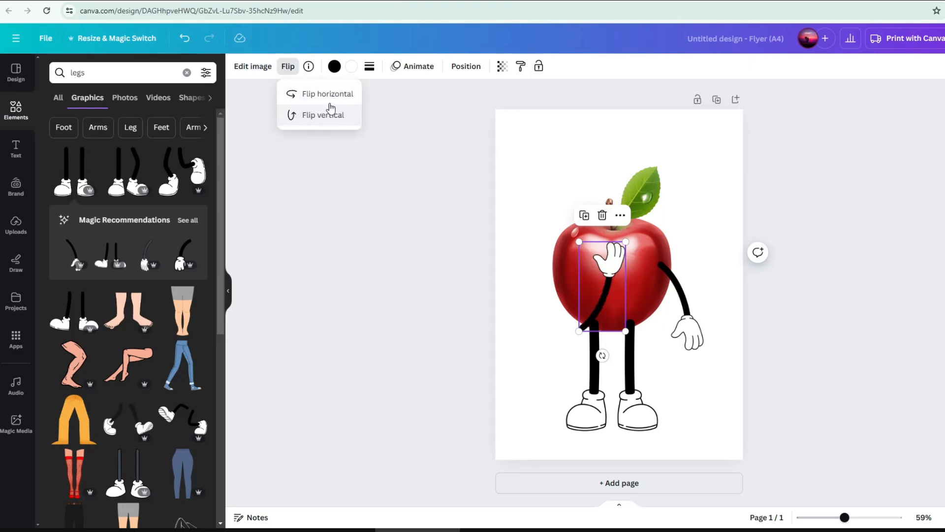
{"action": "left_click", "coordinate": [328, 111]}
{"action": "left_click", "coordinate": [328, 101]}
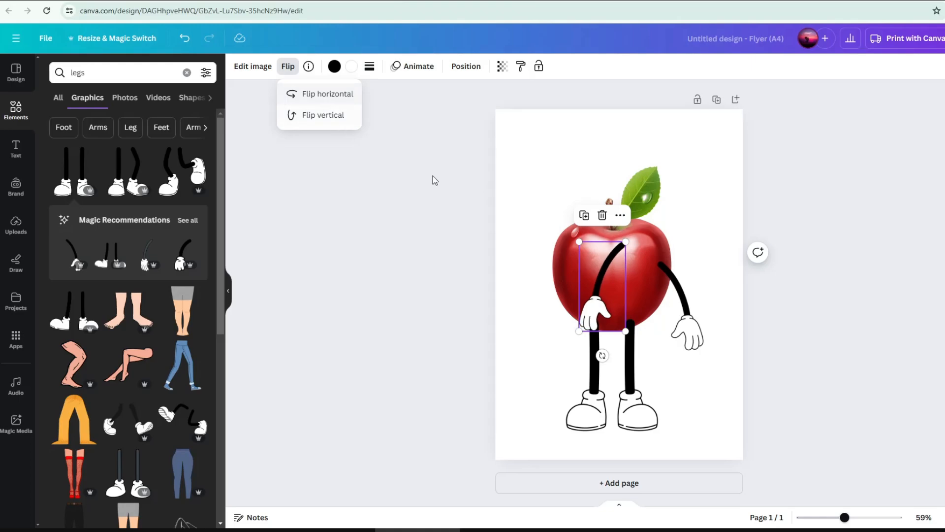
{"action": "left_click_drag", "start_coordinate": [599, 270], "coordinate": [534, 291]}
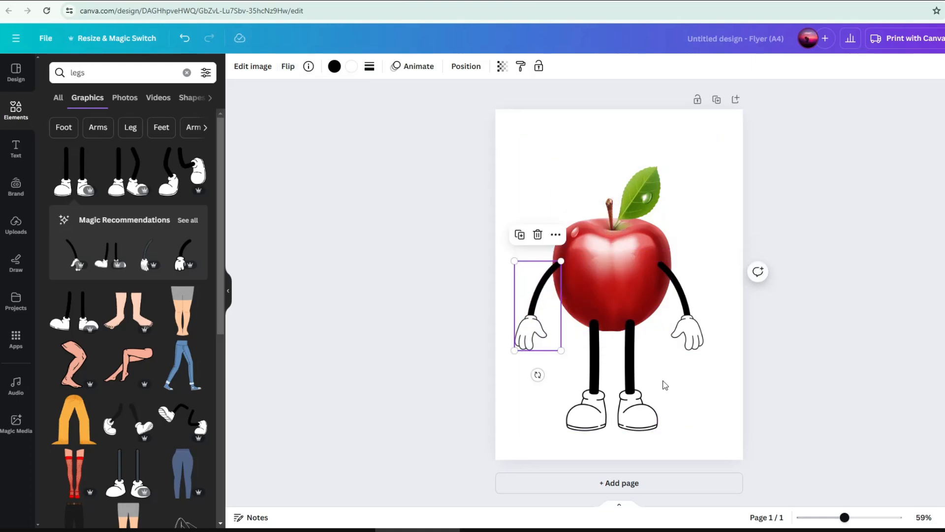
- Raise the right arm slightly, and enlarge the whole apple character until it nearly fills the page
{"action": "left_click", "coordinate": [674, 392]}
{"action": "left_click_drag", "start_coordinate": [684, 311], "coordinate": [689, 301]}
{"action": "left_click", "coordinate": [699, 393]}
{"action": "key", "text": "ctrl+a"}
{"action": "left_click_drag", "start_coordinate": [709, 166], "coordinate": [733, 131]}
{"action": "left_click_drag", "start_coordinate": [515, 133], "coordinate": [502, 126]}
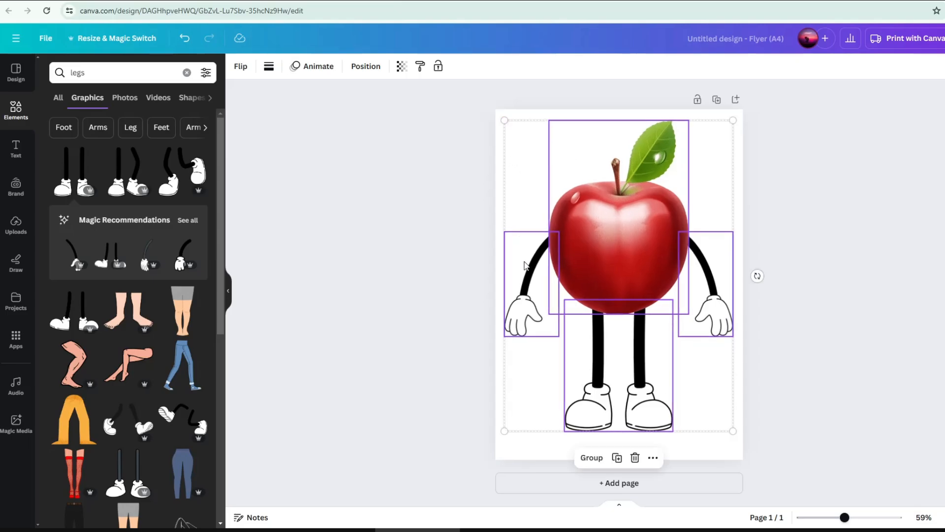
- Search the elements for "face" and place the smiling cartoon face with big oval eyes on the front of the apple
{"action": "type", "text": "face"}
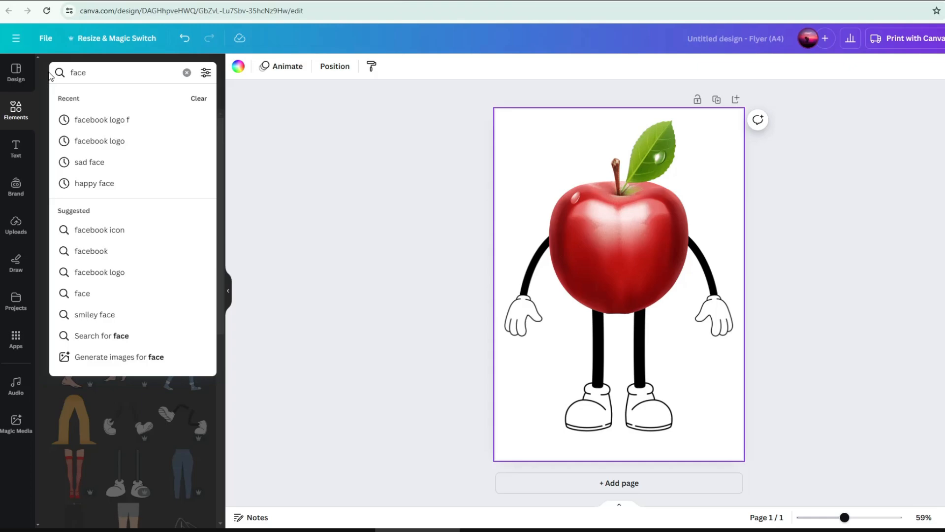
{"action": "key", "text": "Return"}
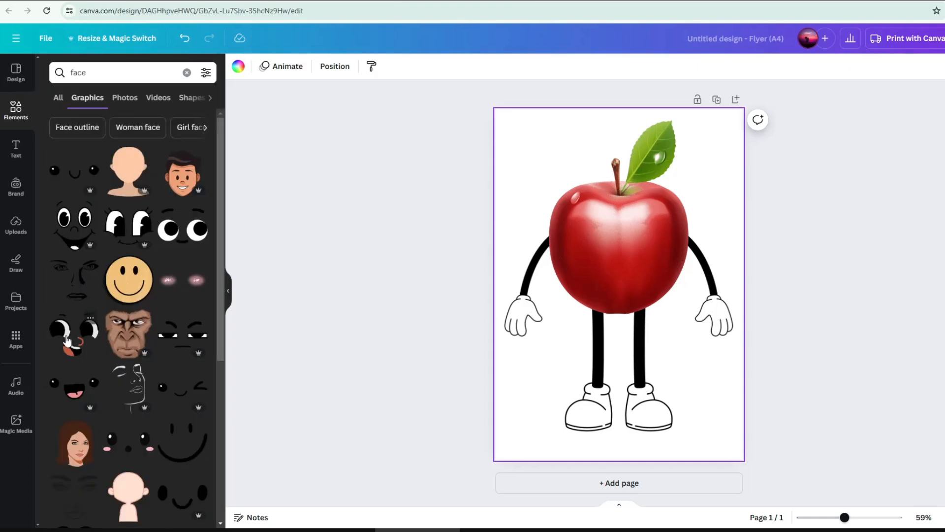
{"action": "left_click", "coordinate": [67, 341]}
{"action": "left_click_drag", "start_coordinate": [629, 286], "coordinate": [622, 260]}
{"action": "left_click", "coordinate": [629, 178]}
{"action": "left_click", "coordinate": [74, 224]}
{"action": "left_click", "coordinate": [542, 376]}
{"action": "left_click", "coordinate": [683, 338]}
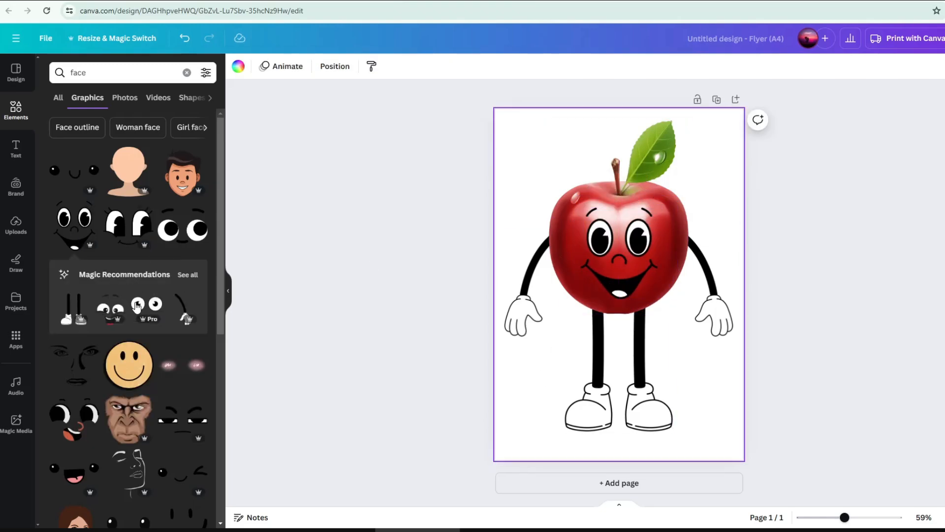
- Recolor the white of both gloves and the shoes with the apple's photo red, #b31f1a
{"action": "left_click", "coordinate": [700, 327]}
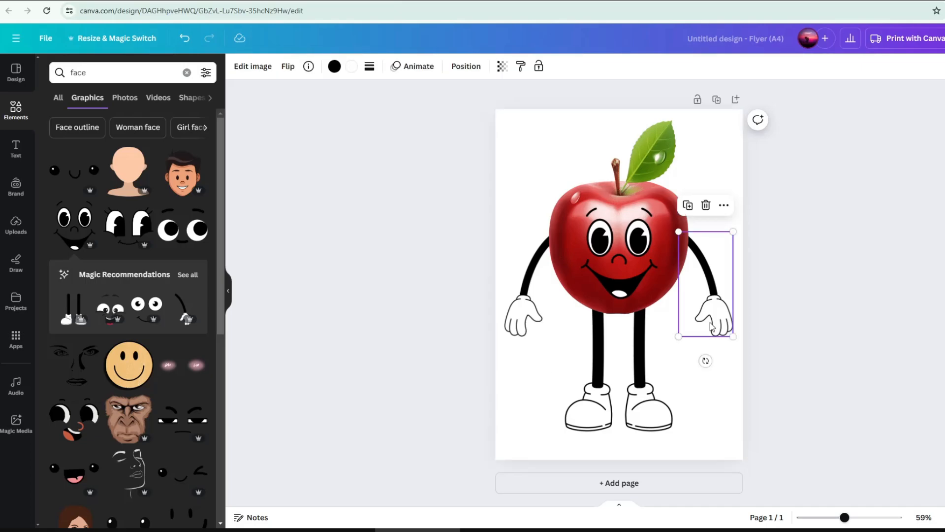
{"action": "left_click", "coordinate": [351, 67]}
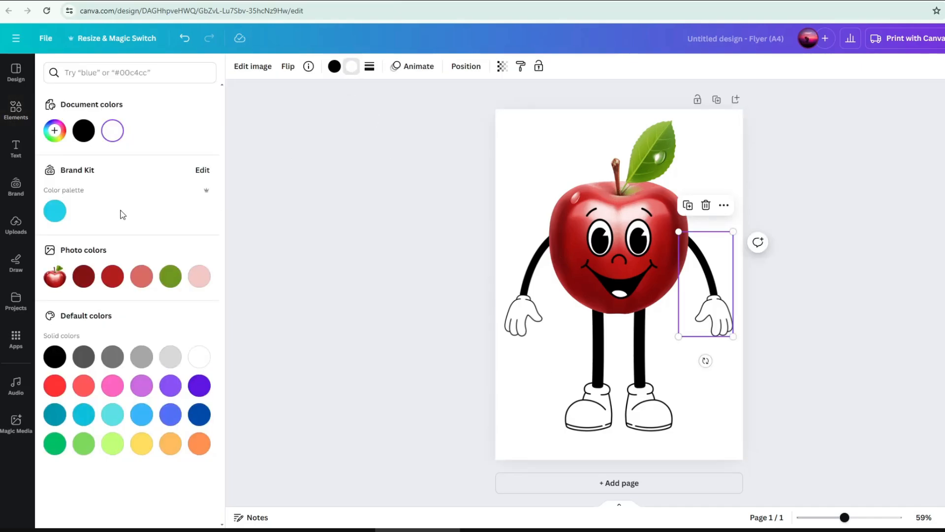
{"action": "left_click", "coordinate": [114, 278]}
{"action": "left_click", "coordinate": [524, 315]}
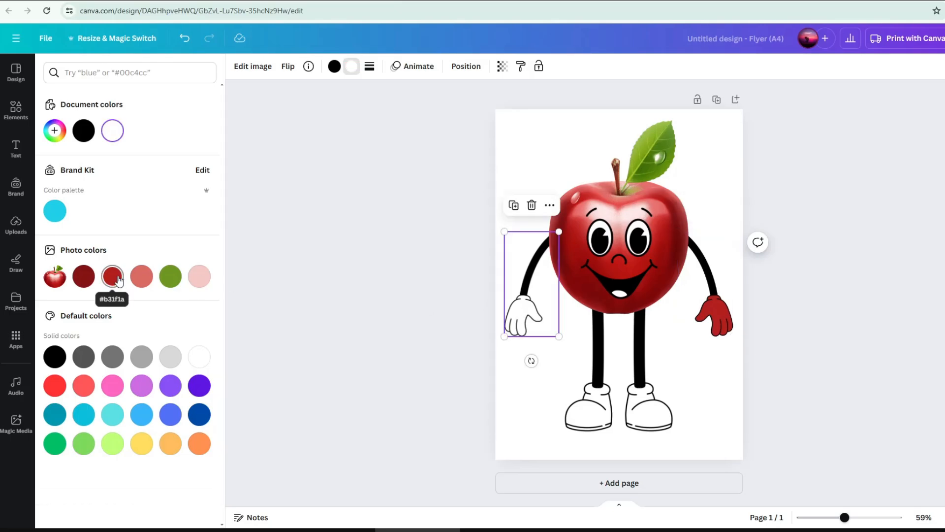
{"action": "left_click", "coordinate": [117, 279]}
{"action": "left_click", "coordinate": [588, 411]}
{"action": "left_click", "coordinate": [114, 279]}
{"action": "left_click", "coordinate": [507, 411]}
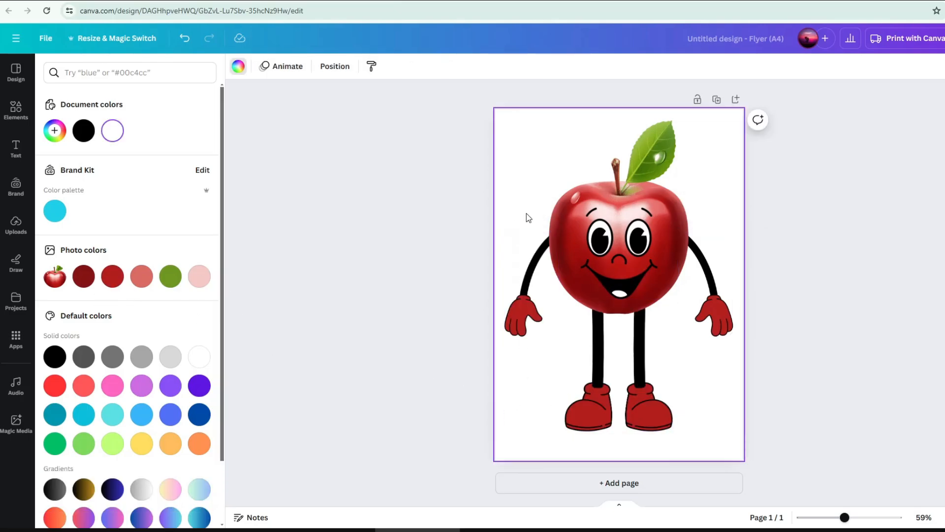
- Name the design "apple" and download it as a PNG
{"action": "left_click", "coordinate": [937, 38]}
{"action": "left_click", "coordinate": [937, 38]}
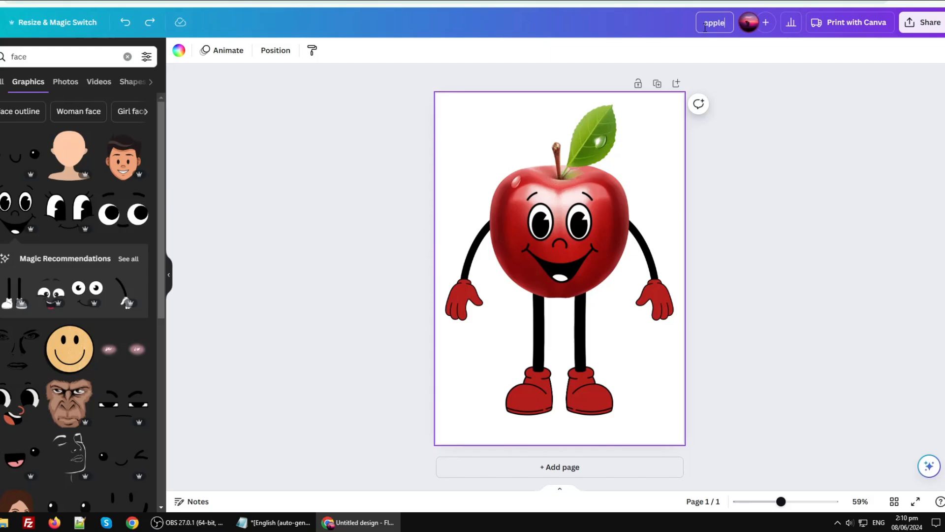
{"action": "left_click", "coordinate": [932, 29]}
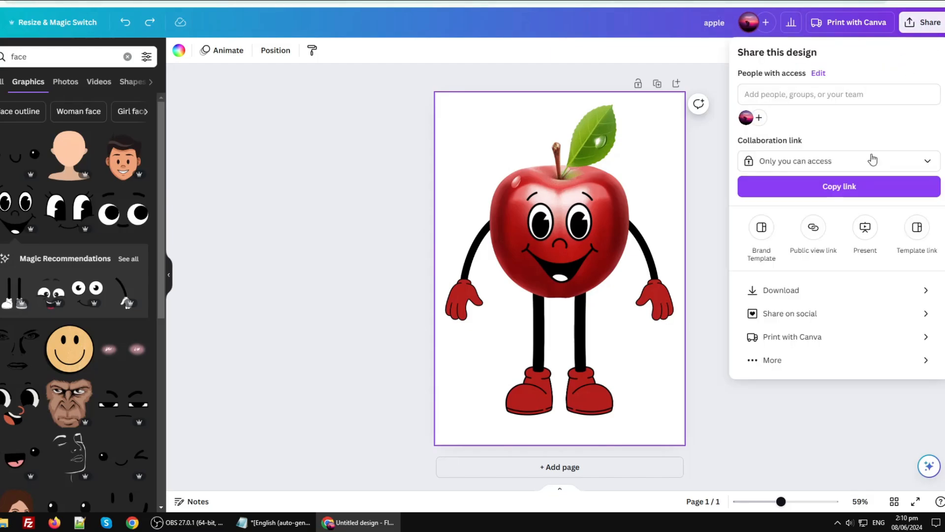
{"action": "left_click", "coordinate": [829, 295]}
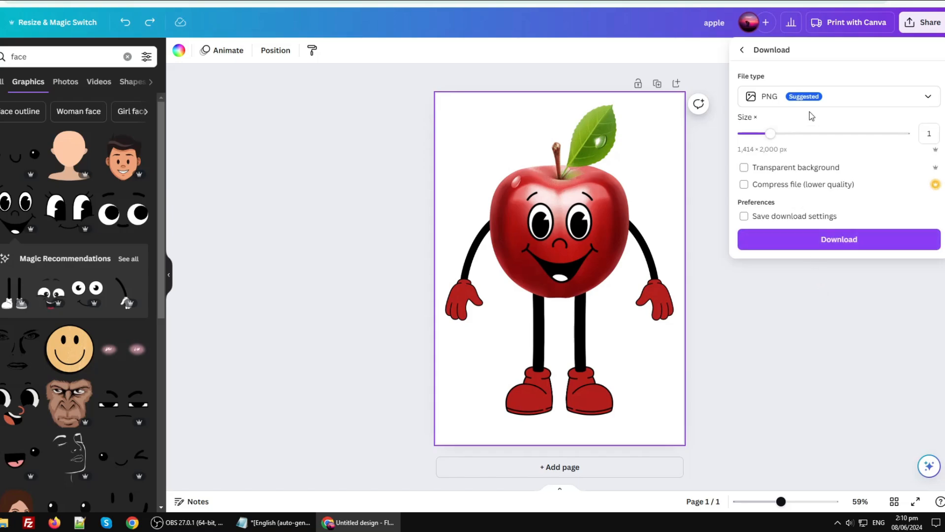
{"action": "left_click", "coordinate": [819, 241]}
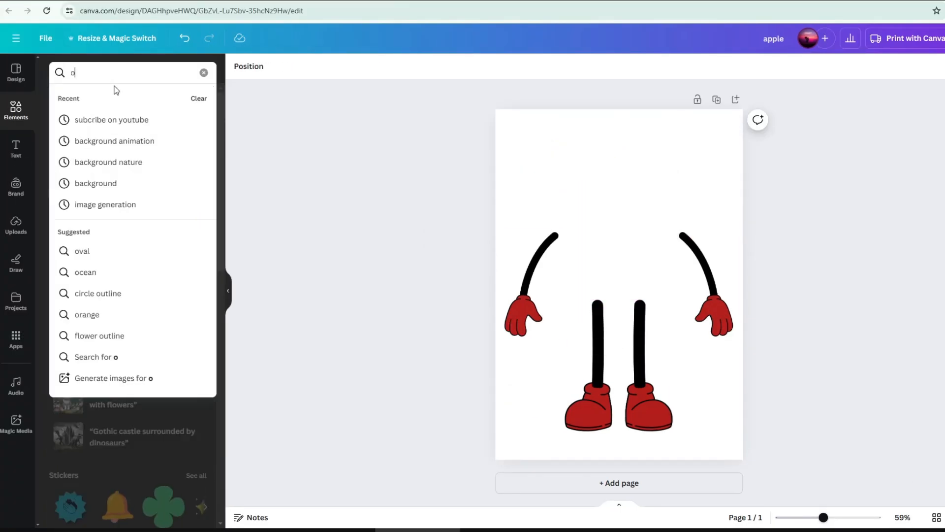
- Search the graphics for "orange" and add one as the body for the next set of limbs
{"action": "type", "text": "range"}
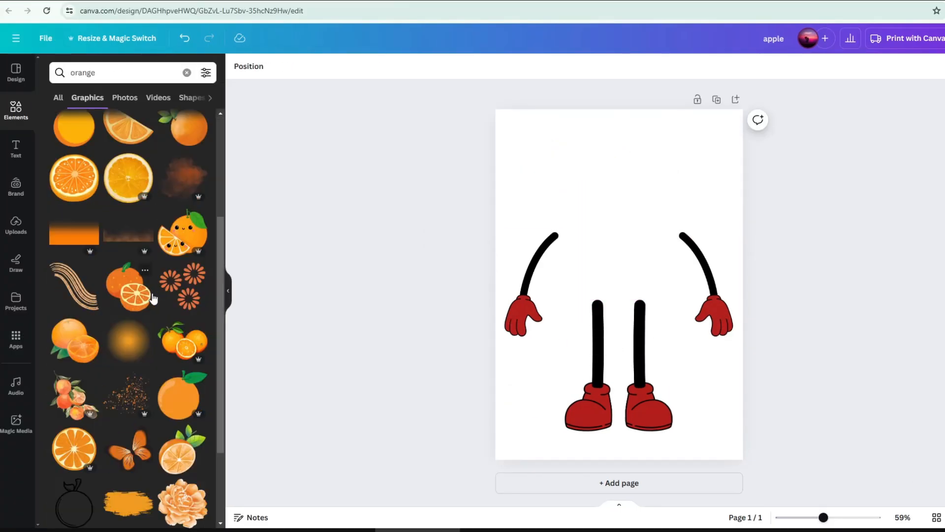
{"action": "left_click", "coordinate": [92, 282]}
{"action": "left_click", "coordinate": [472, 267]}
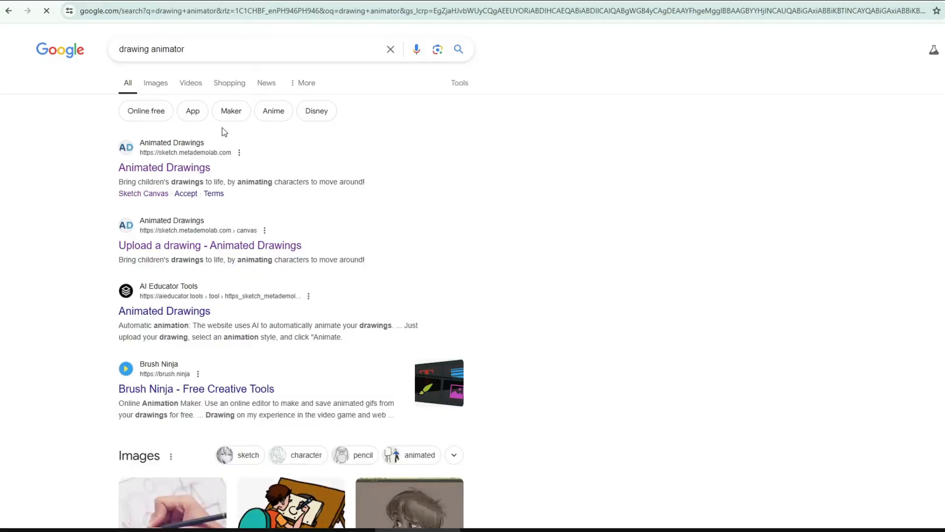
- Open the Animated Drawings site from the search results, get started and upload apple.png as the drawing
{"action": "left_click", "coordinate": [173, 169]}
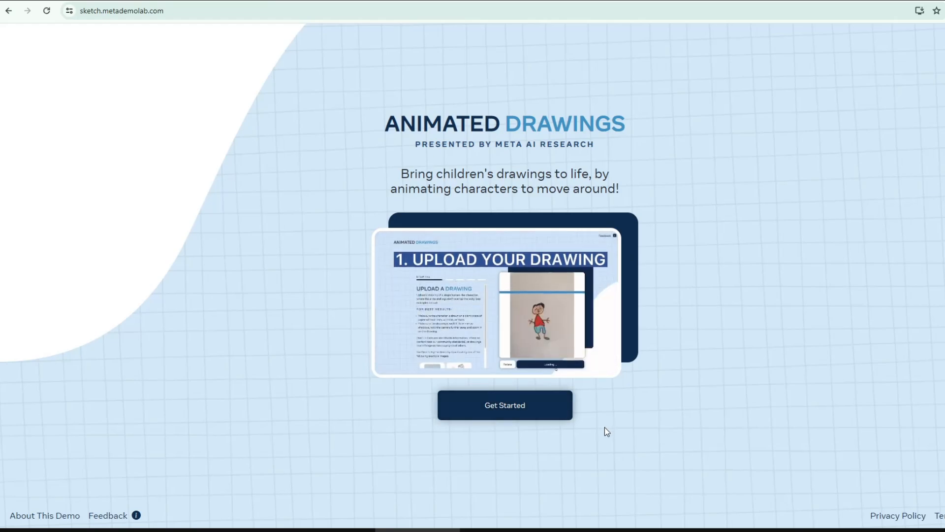
{"action": "left_click", "coordinate": [504, 410]}
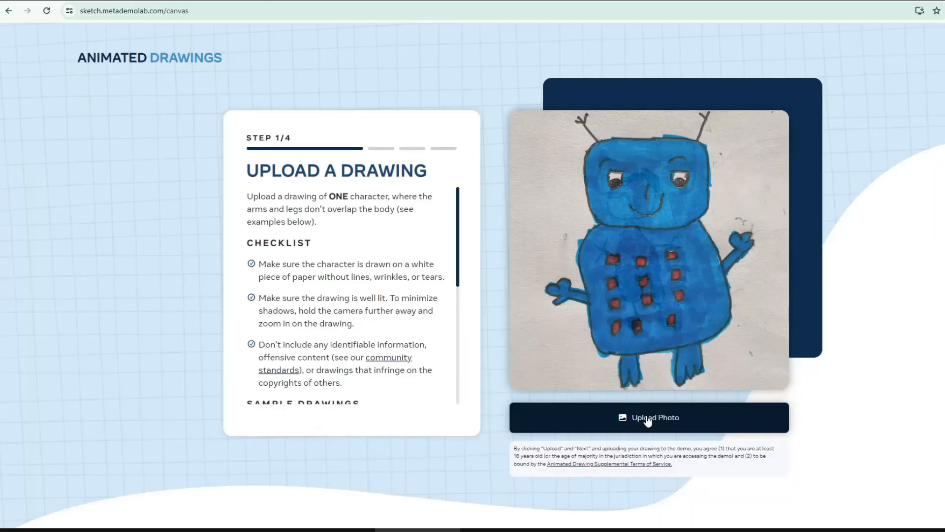
{"action": "left_click", "coordinate": [647, 419]}
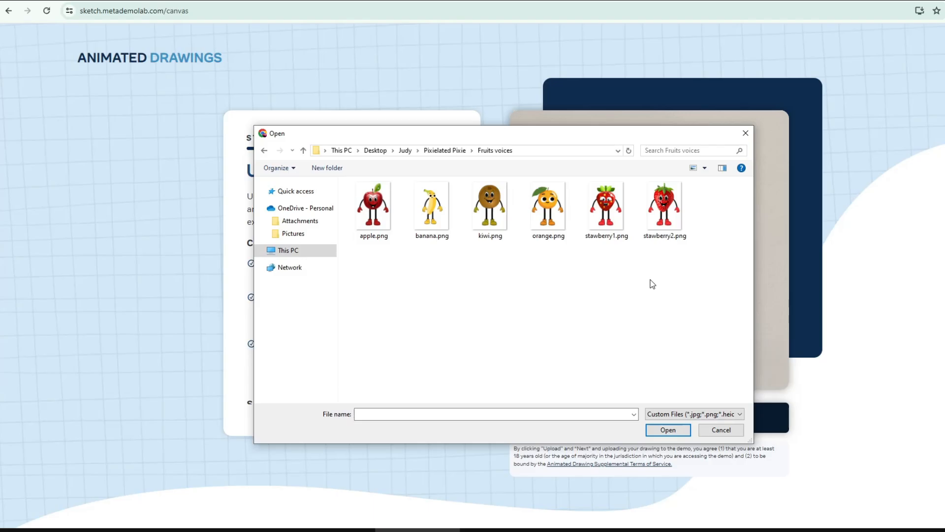
{"action": "left_click", "coordinate": [374, 213]}
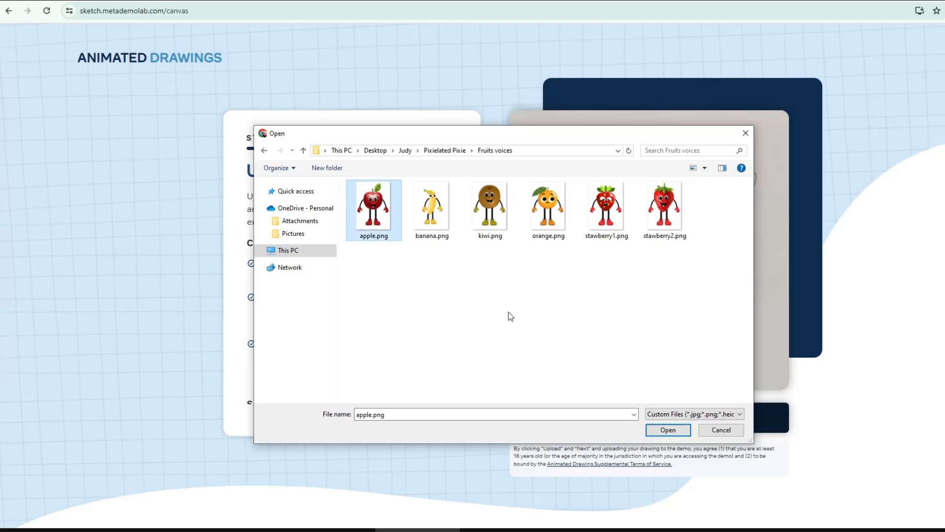
{"action": "left_click", "coordinate": [667, 430]}
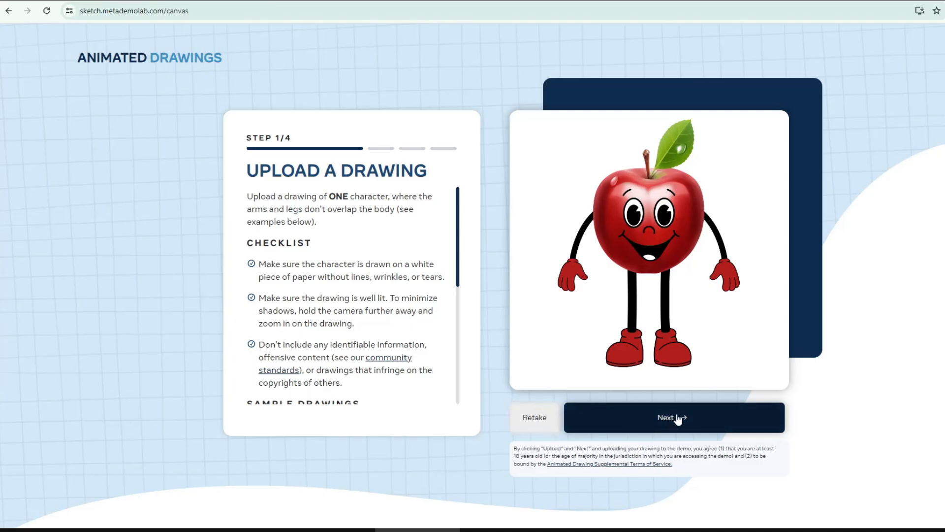
- Proceed to character finding and enlarge and shift the box so it encloses the whole apple character, including leaf and hands
{"action": "left_click", "coordinate": [679, 419]}
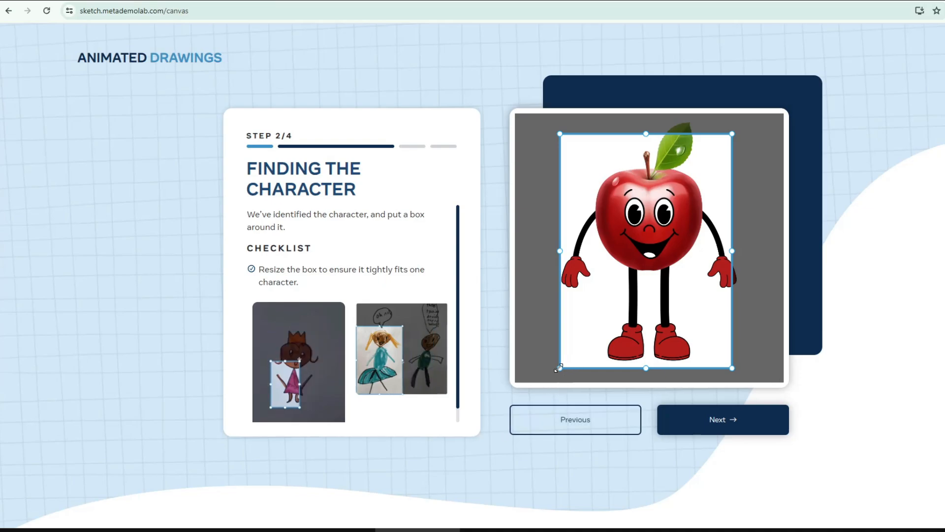
{"action": "mouse_move", "coordinate": [559, 369]}
{"action": "left_mouse_down"}
{"action": "mouse_move", "coordinate": [594, 338]}
{"action": "mouse_move", "coordinate": [568, 376]}
{"action": "left_mouse_up"}
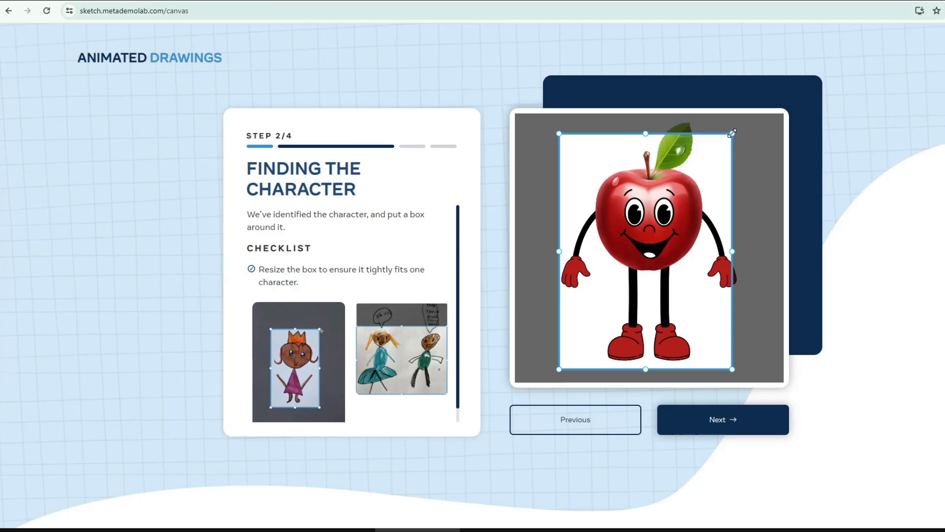
{"action": "left_click_drag", "start_coordinate": [732, 133], "coordinate": [753, 125]}
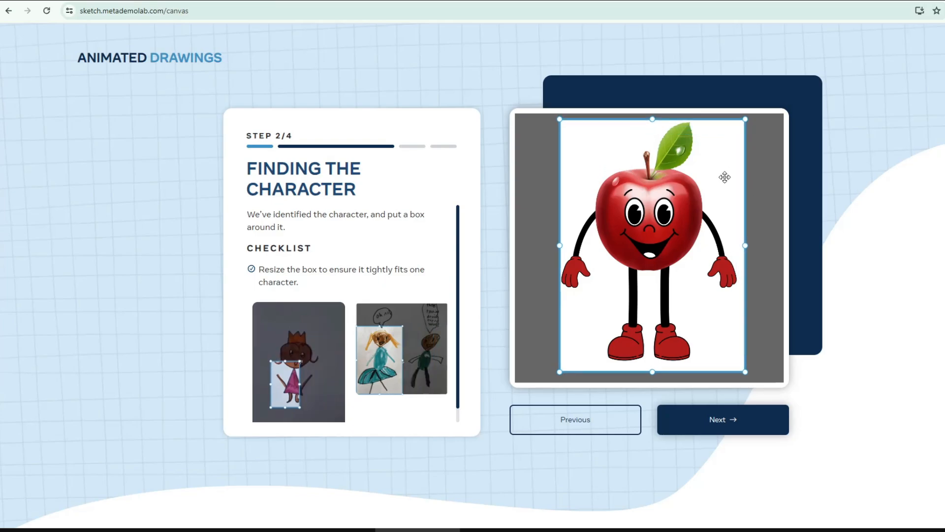
{"action": "left_click_drag", "start_coordinate": [724, 177], "coordinate": [724, 176]}
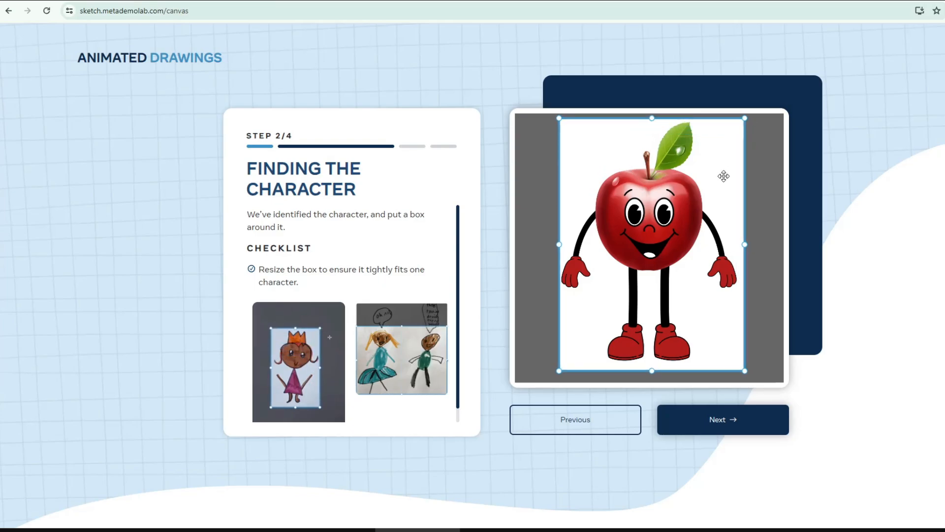
{"action": "left_click_drag", "start_coordinate": [655, 255], "coordinate": [653, 254]}
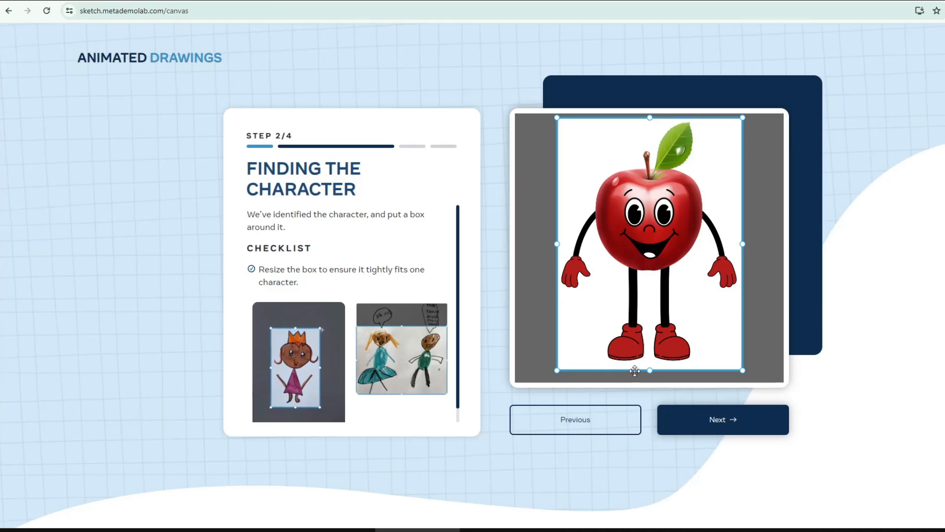
- Accept the apple's character box, separation mask and joint positions without further corrections
{"action": "left_click", "coordinate": [736, 429]}
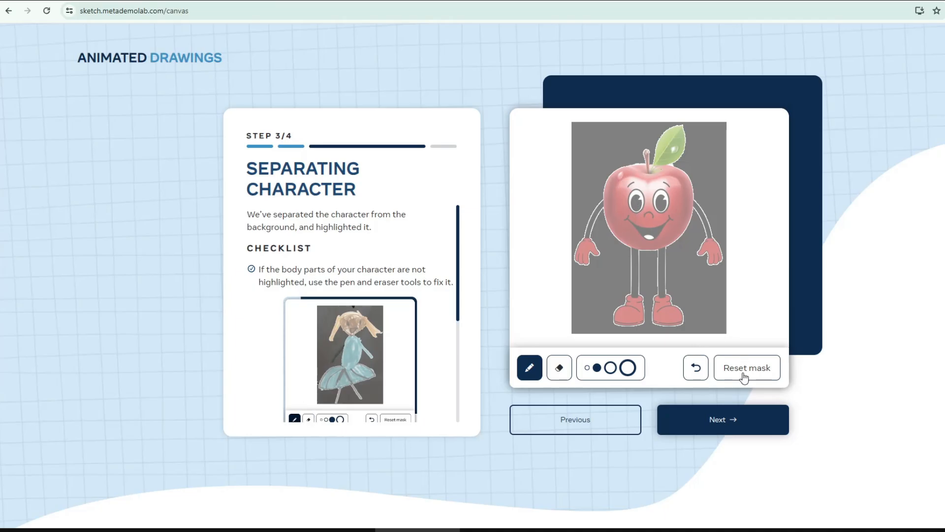
{"action": "left_click", "coordinate": [730, 429]}
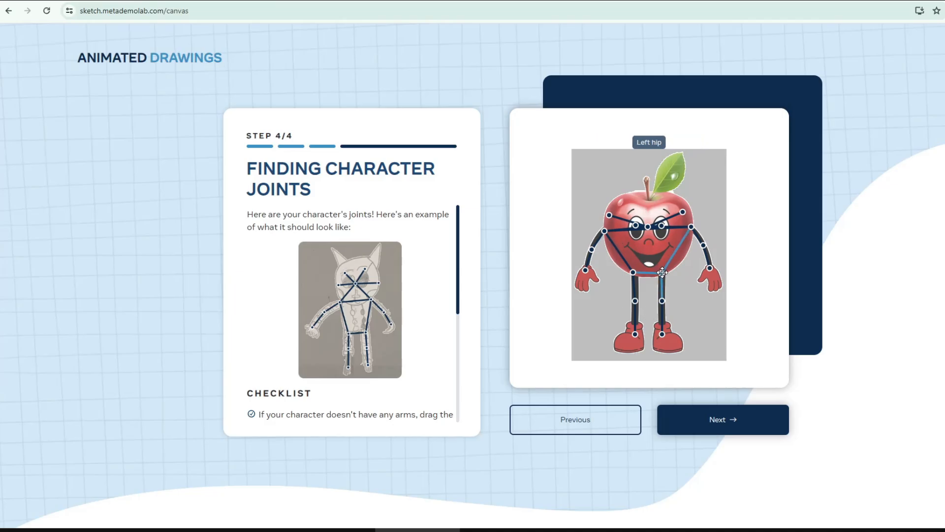
{"action": "left_click", "coordinate": [723, 426]}
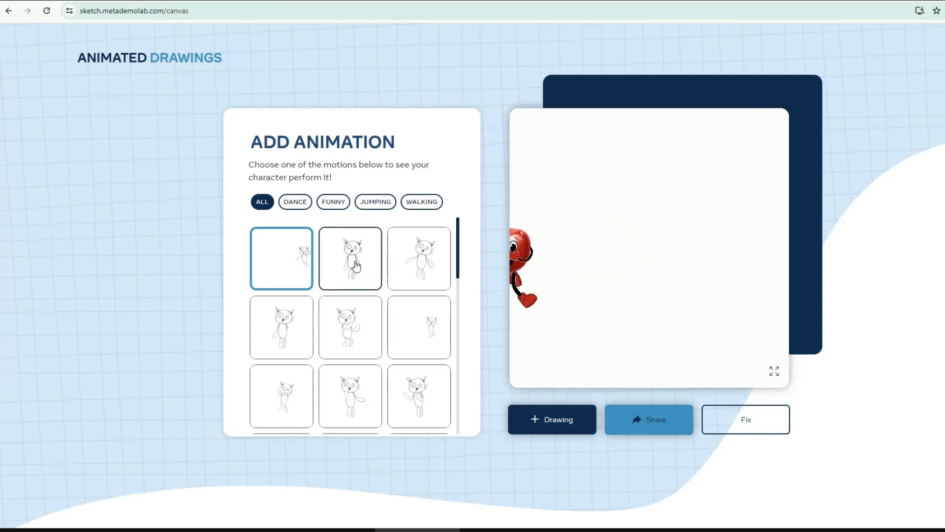
- Apply the waving motion to the apple character, open the animation full screen and download the video
{"action": "left_click", "coordinate": [355, 267]}
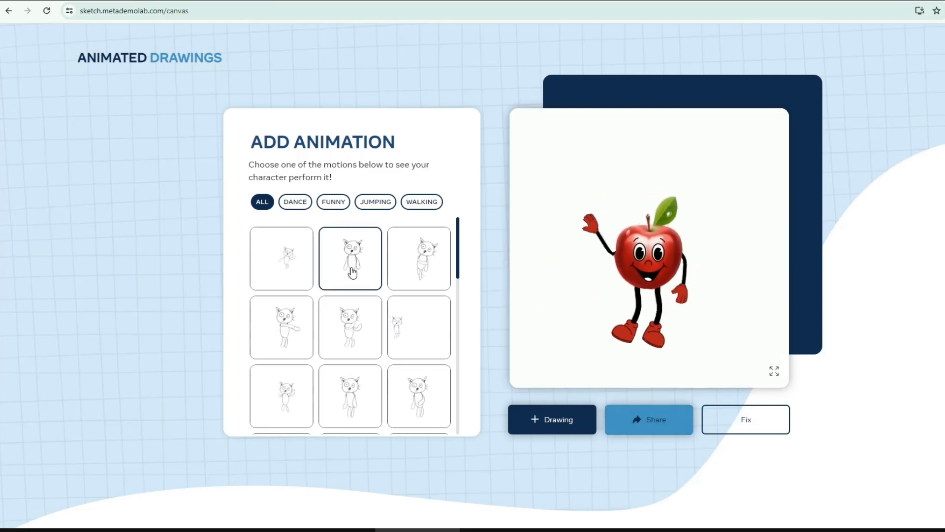
{"action": "left_click", "coordinate": [352, 271]}
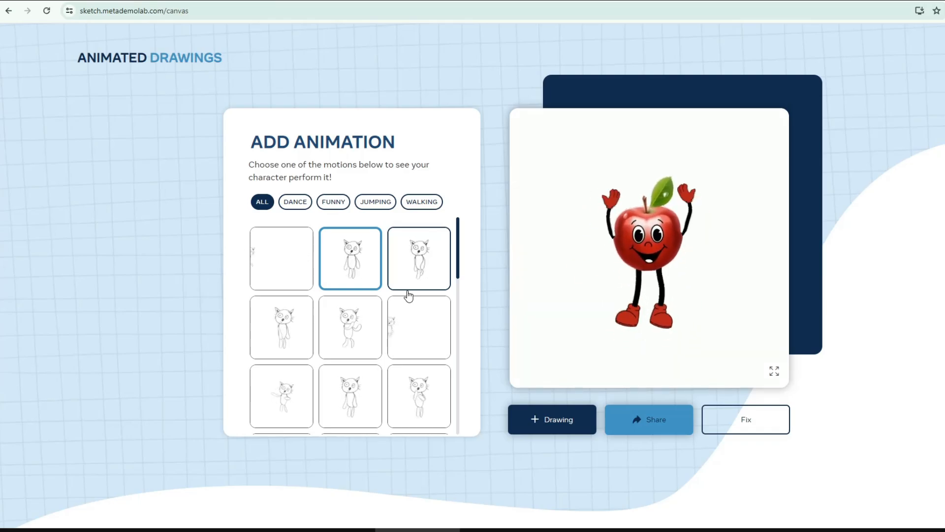
{"action": "left_click", "coordinate": [774, 372]}
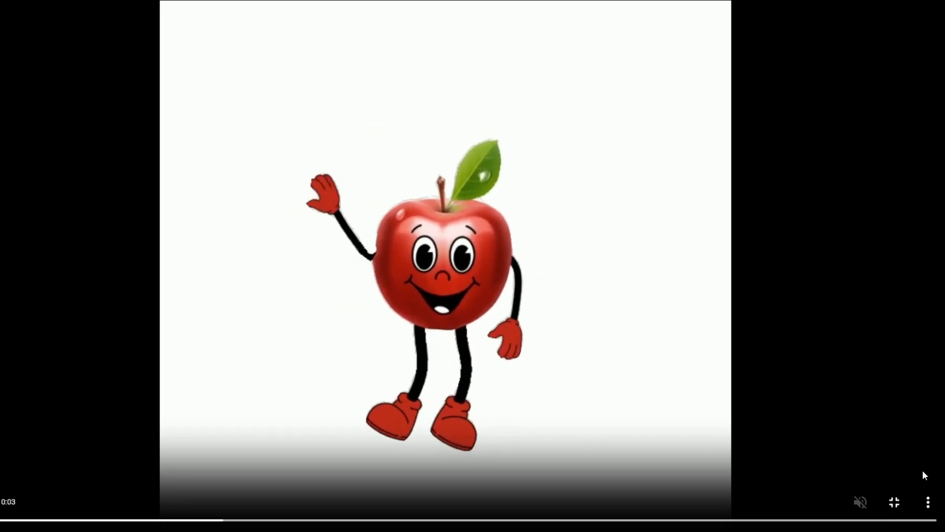
{"action": "left_click", "coordinate": [928, 502]}
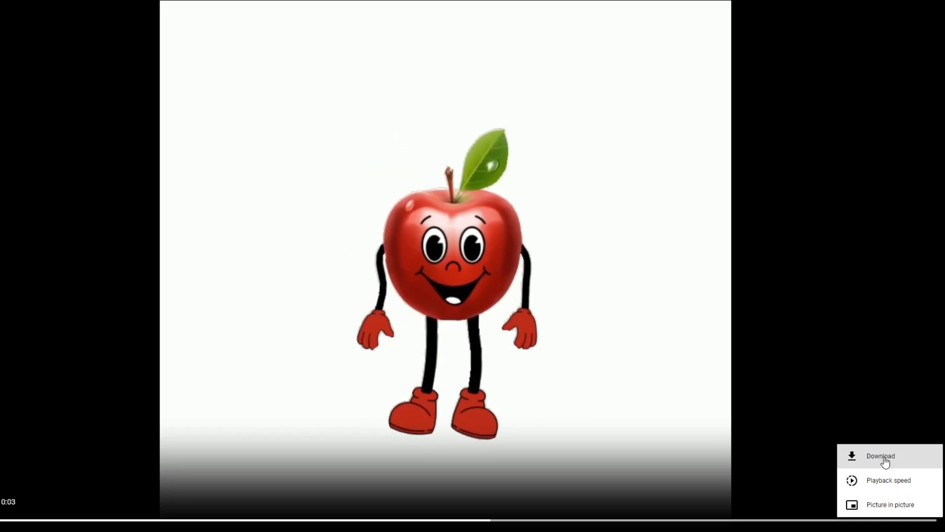
{"action": "left_click", "coordinate": [882, 458]}
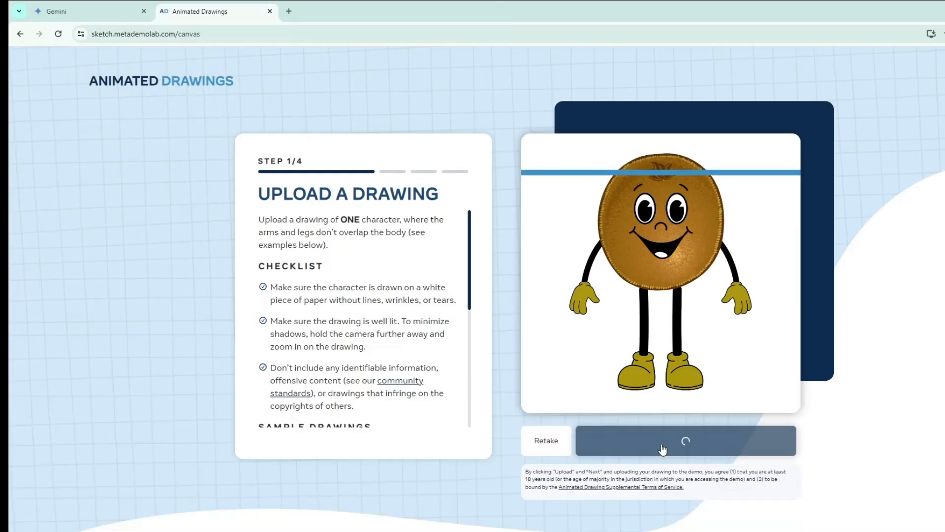
- Accept the kiwi character's detection stages, apply the first motion in the third row and open the animation full screen
{"action": "left_click", "coordinate": [686, 452]}
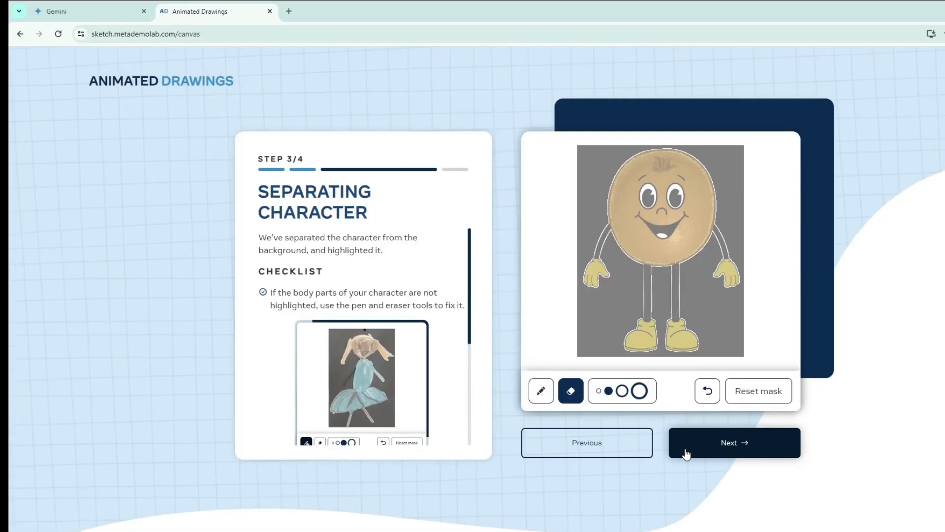
{"action": "left_click", "coordinate": [730, 448]}
{"action": "left_click", "coordinate": [732, 444]}
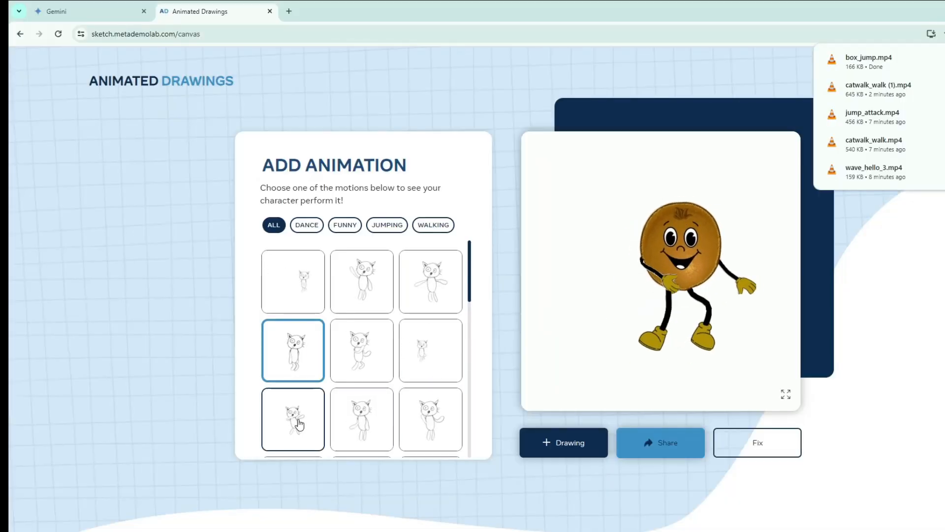
{"action": "left_click", "coordinate": [293, 418]}
{"action": "left_click", "coordinate": [786, 393]}
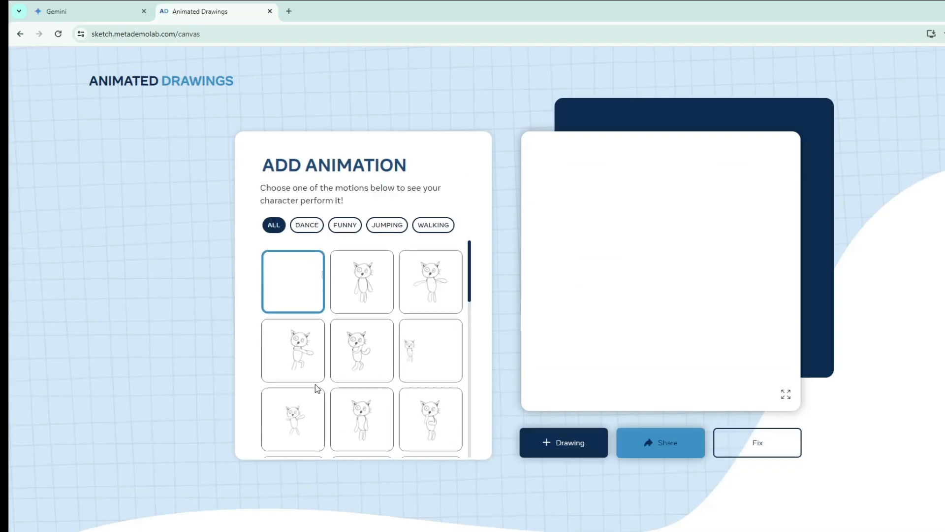
- Try other motions from farther down the motion list on the character
{"action": "scroll", "coordinate": [315, 384], "scroll_direction": "down", "scroll_amount": 3}
{"action": "left_click", "coordinate": [306, 363]}
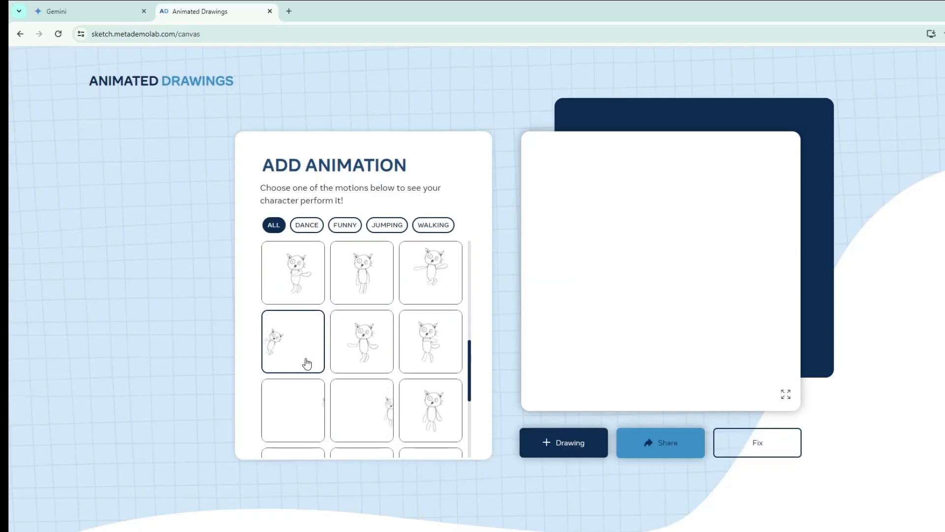
{"action": "left_click", "coordinate": [367, 355]}
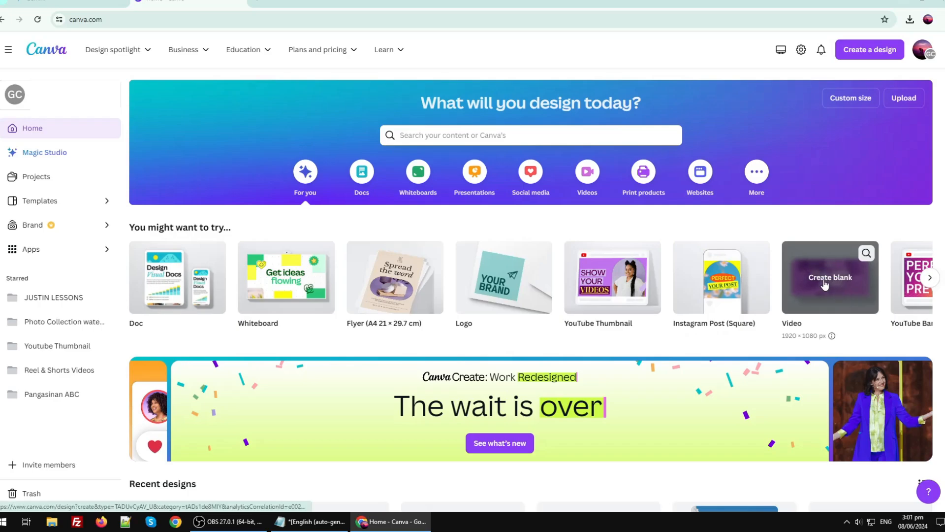
- In Canva, create a blank 1920 × 1080 px video design and start uploading files to it
{"action": "left_click", "coordinate": [825, 283]}
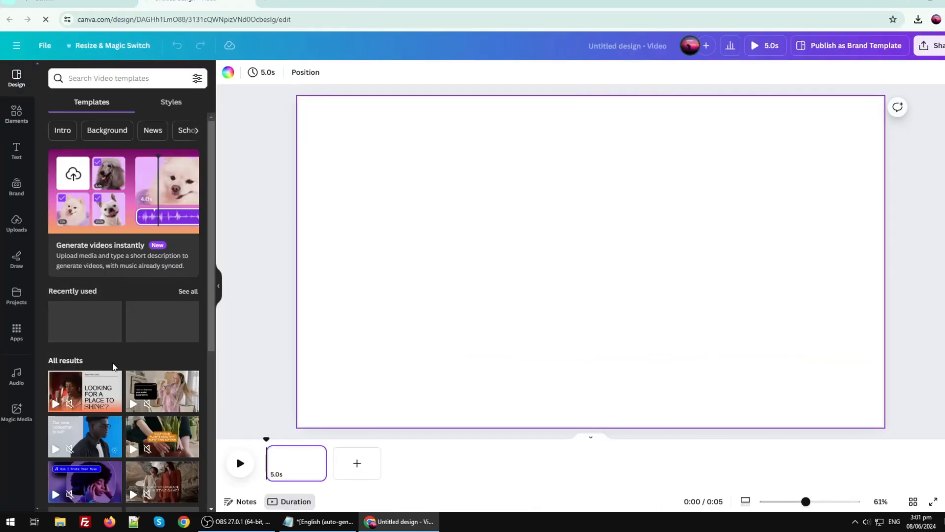
{"action": "left_click", "coordinate": [21, 221]}
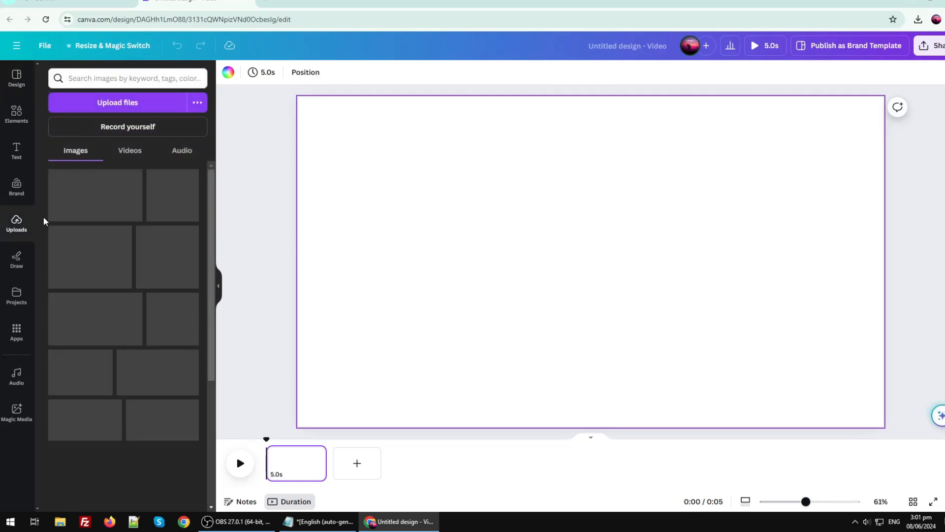
{"action": "left_click", "coordinate": [133, 103]}
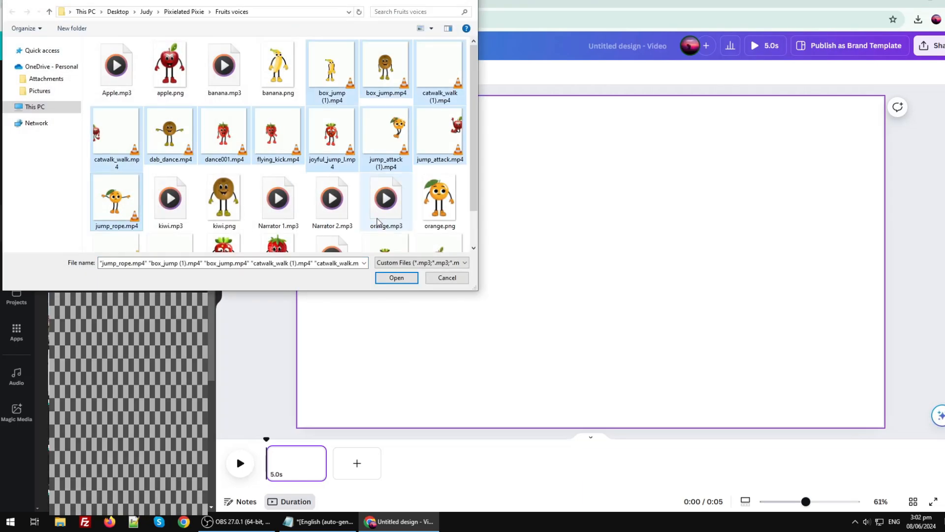
- Add running_jump.mp4, standard_walk.mp4, wave_hello_3 (1).mp4 and wave_hello_3.mp4 to the character videos selected for upload
{"action": "scroll", "coordinate": [131, 178], "scroll_direction": "down", "scroll_amount": 1}
{"action": "scroll", "coordinate": [443, 148], "scroll_direction": "up", "scroll_amount": 1}
{"action": "scroll", "coordinate": [443, 147], "scroll_direction": "down", "scroll_amount": 1}
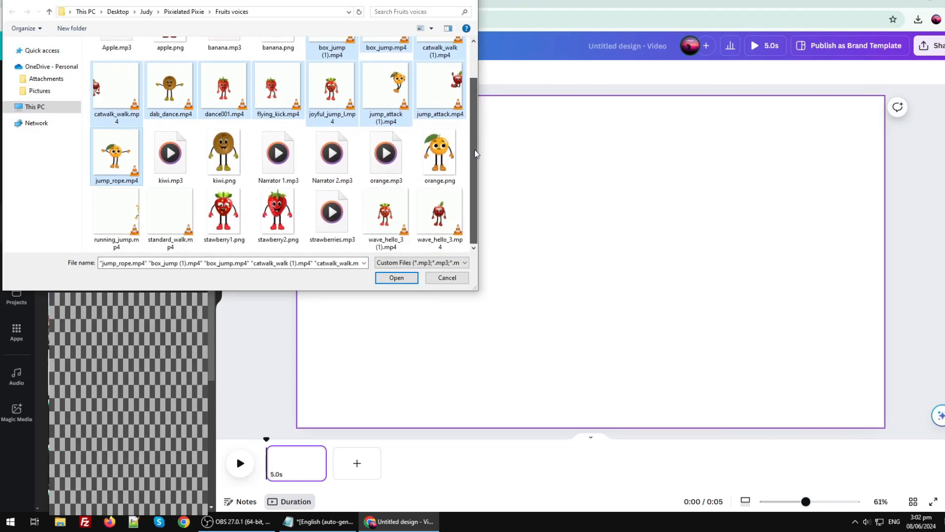
{"action": "left_click", "coordinate": [117, 212], "text": "ctrl"}
{"action": "left_click", "coordinate": [171, 212], "text": "ctrl"}
{"action": "left_click", "coordinate": [385, 212], "text": "ctrl"}
{"action": "left_click", "coordinate": [425, 229], "text": "ctrl"}
{"action": "scroll", "coordinate": [476, 158], "scroll_direction": "up", "scroll_amount": 1}
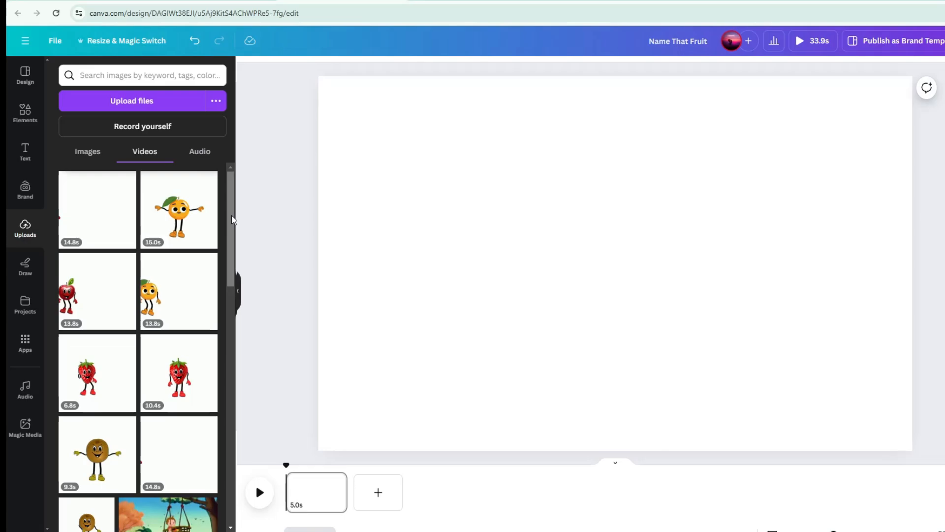
- Review the uploaded character videos and bring up the uploaded audio files
{"action": "scroll", "coordinate": [232, 217], "scroll_direction": "down", "scroll_amount": 1}
{"action": "scroll", "coordinate": [138, 345], "scroll_direction": "up", "scroll_amount": 1}
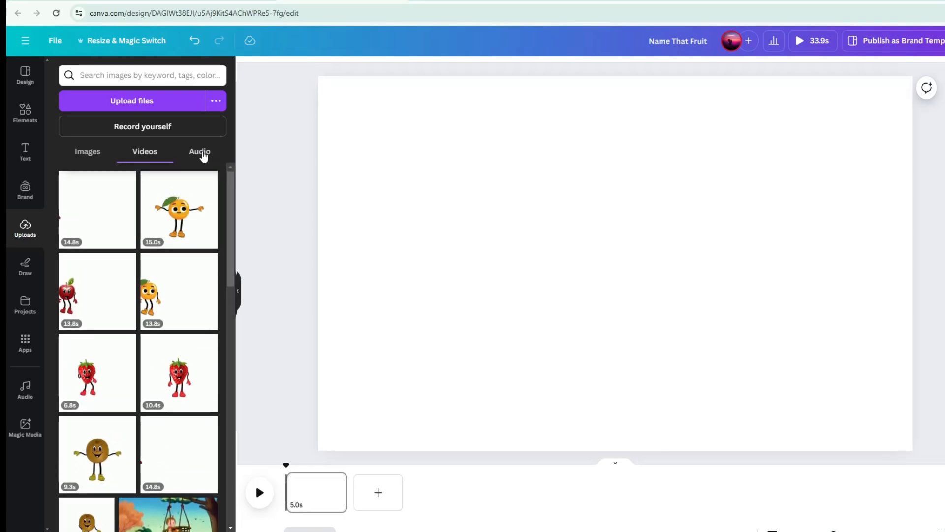
{"action": "left_click", "coordinate": [203, 153]}
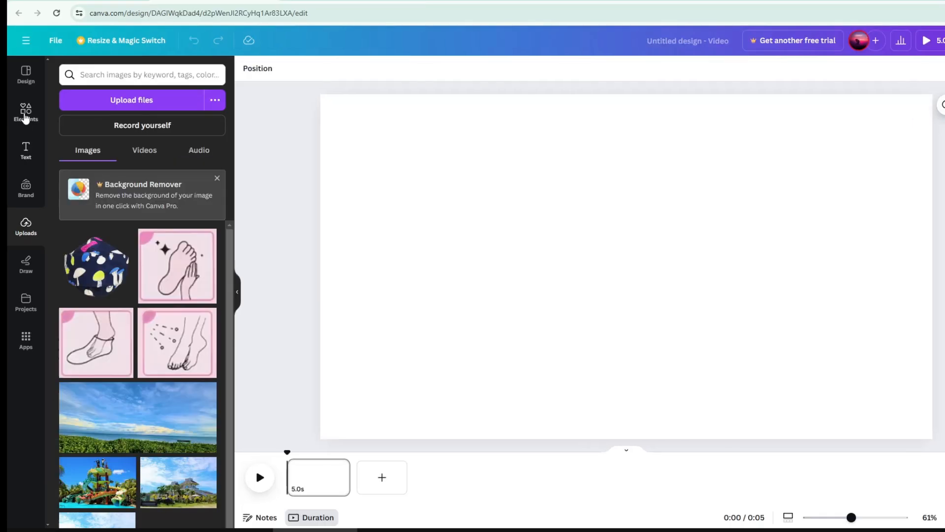
- Search the elements library for "Background Animated Forest"
{"action": "left_click", "coordinate": [22, 122]}
{"action": "left_click", "coordinate": [109, 73]}
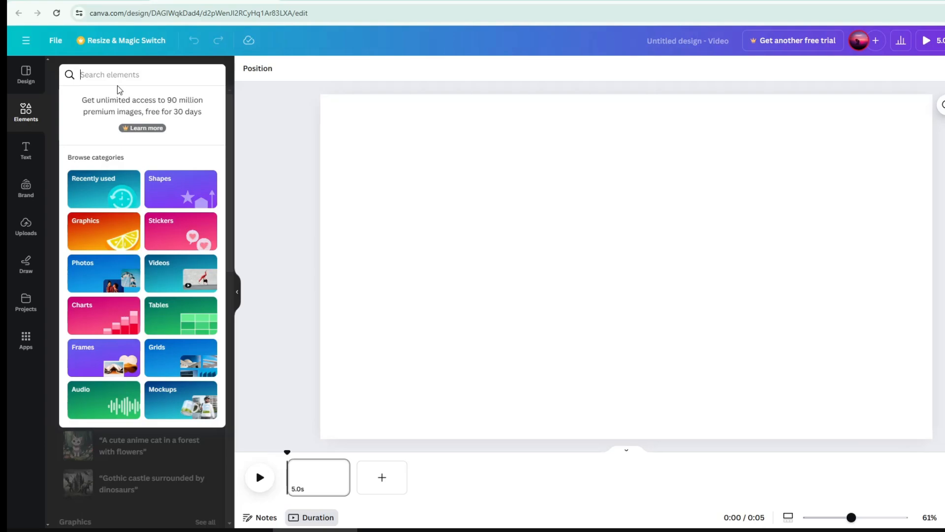
{"action": "type", "text": "Background"}
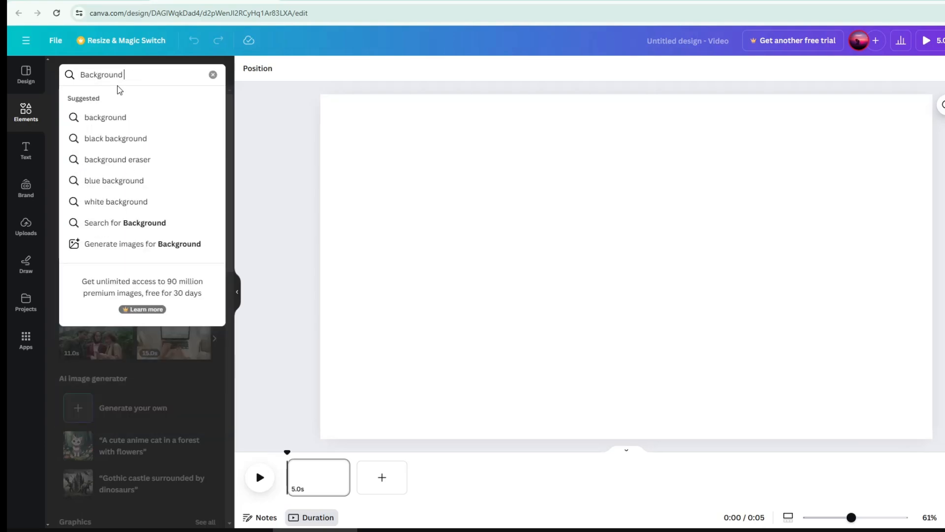
{"action": "type", "text": " Animated"}
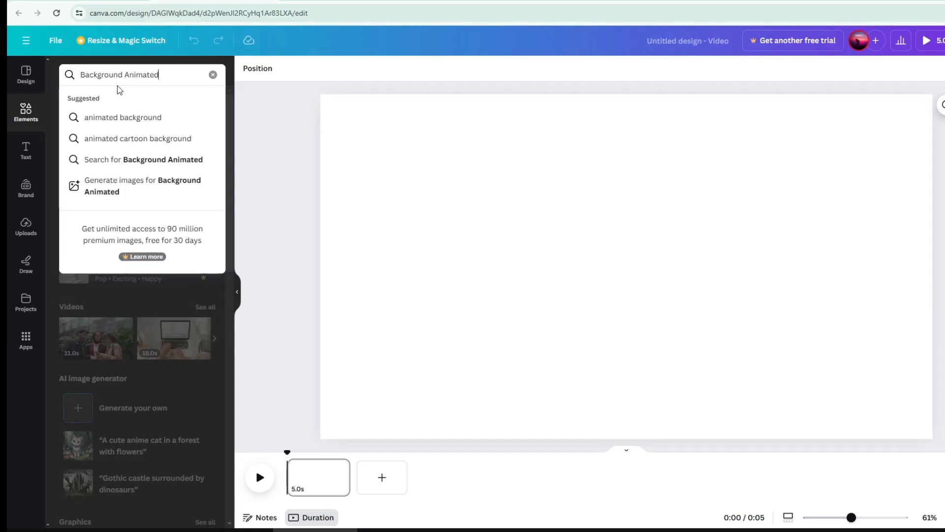
{"action": "type", "text": " Forest"}
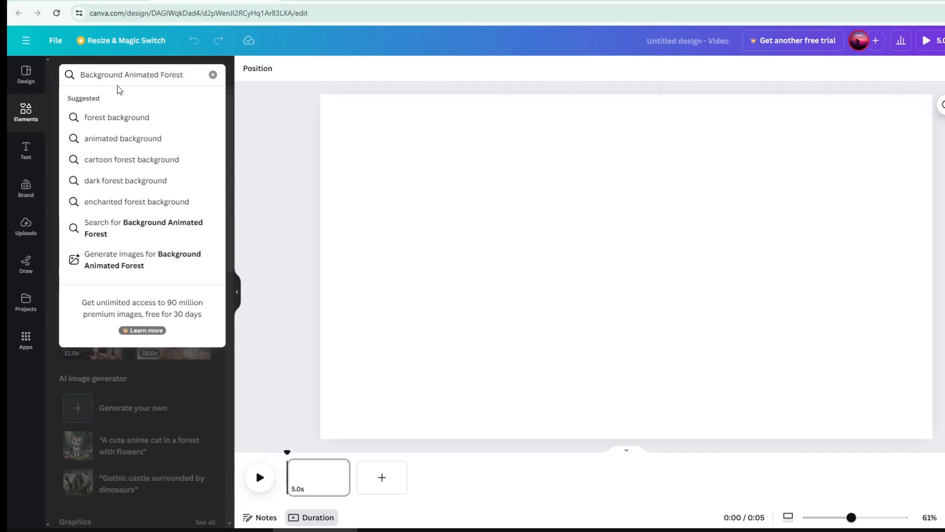
{"action": "key", "text": "Return"}
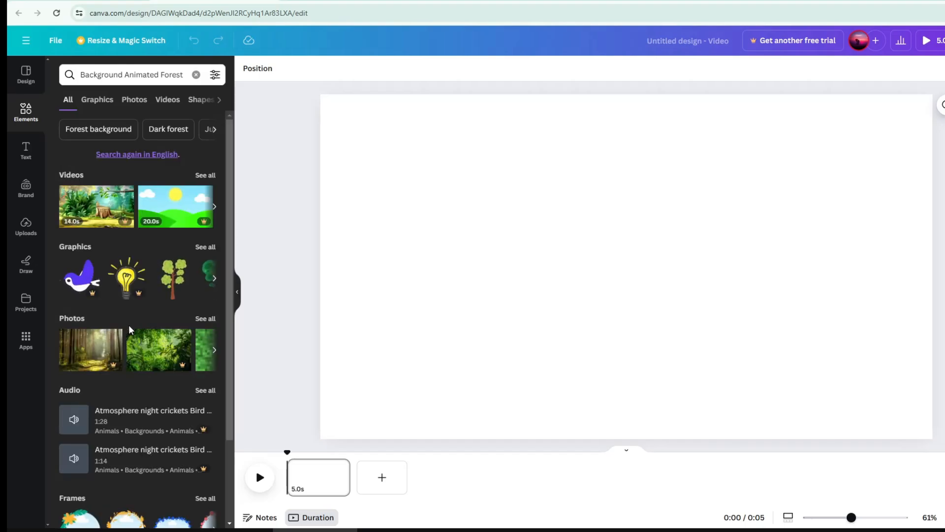
- Add the 30-second forest waterfall video from the full video results and set it as the page background
{"action": "left_click", "coordinate": [205, 176]}
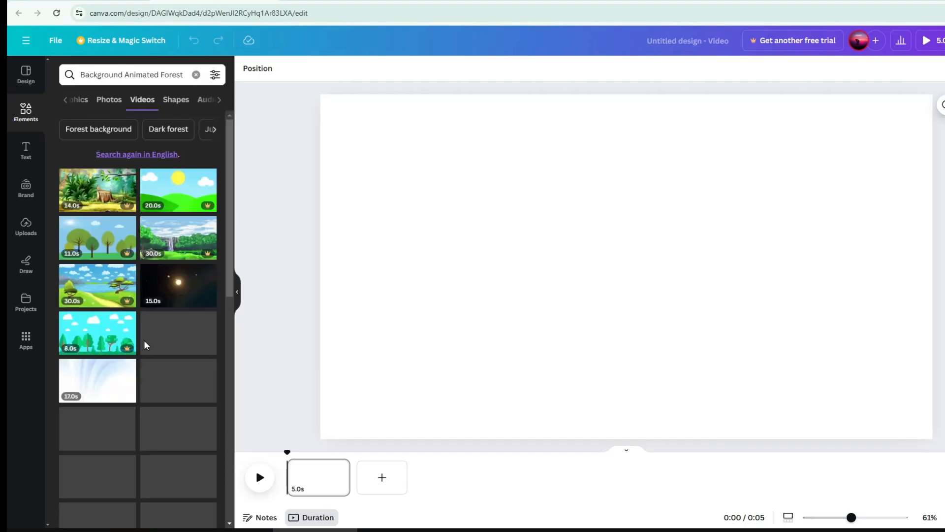
{"action": "left_click", "coordinate": [172, 254]}
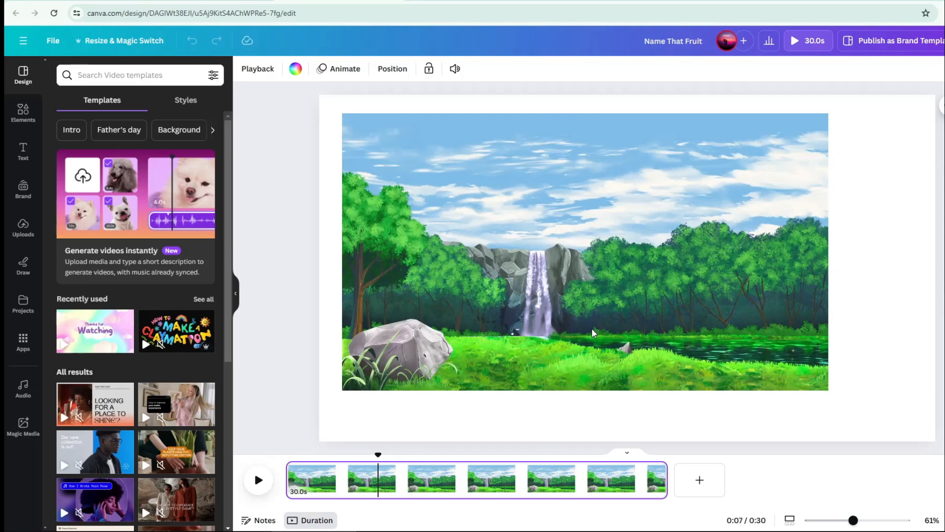
{"action": "right_click", "coordinate": [587, 256]}
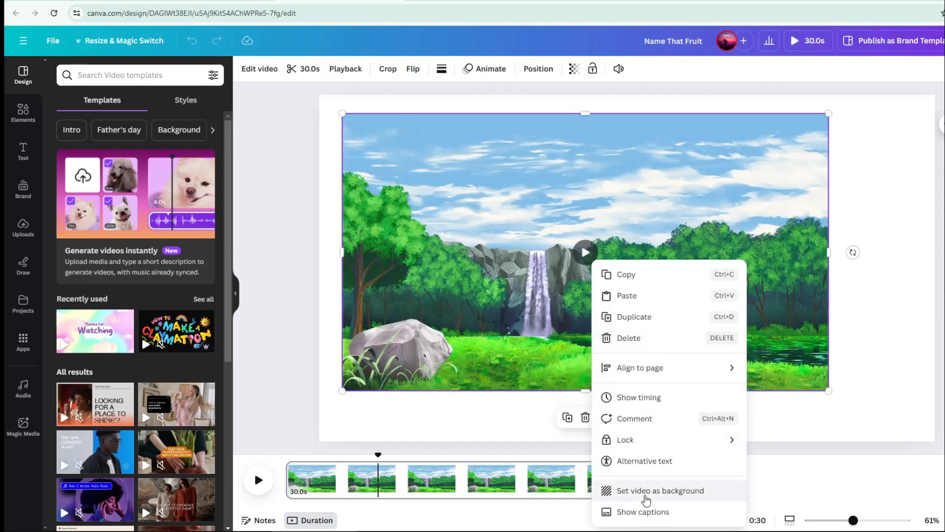
{"action": "left_click", "coordinate": [648, 492]}
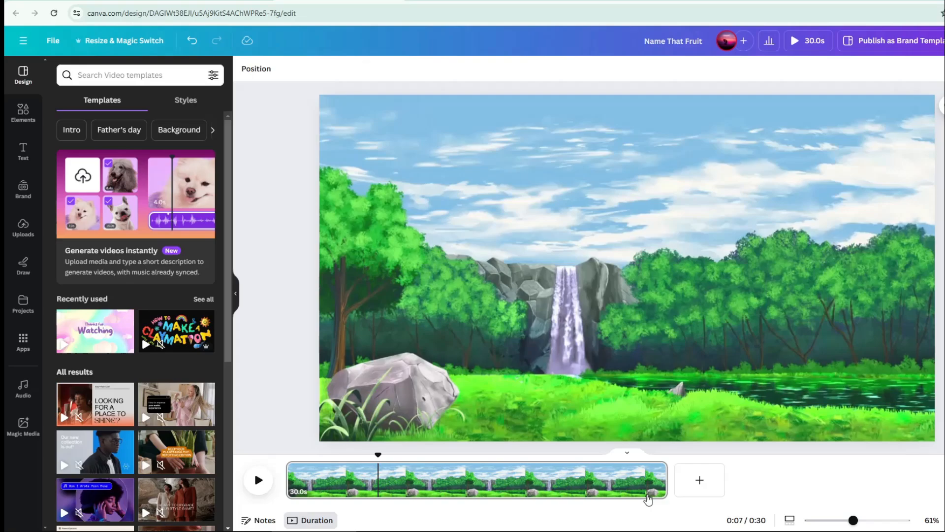
- Split the waterfall page at the 3-second mark
{"action": "left_click_drag", "start_coordinate": [297, 460], "coordinate": [323, 460]}
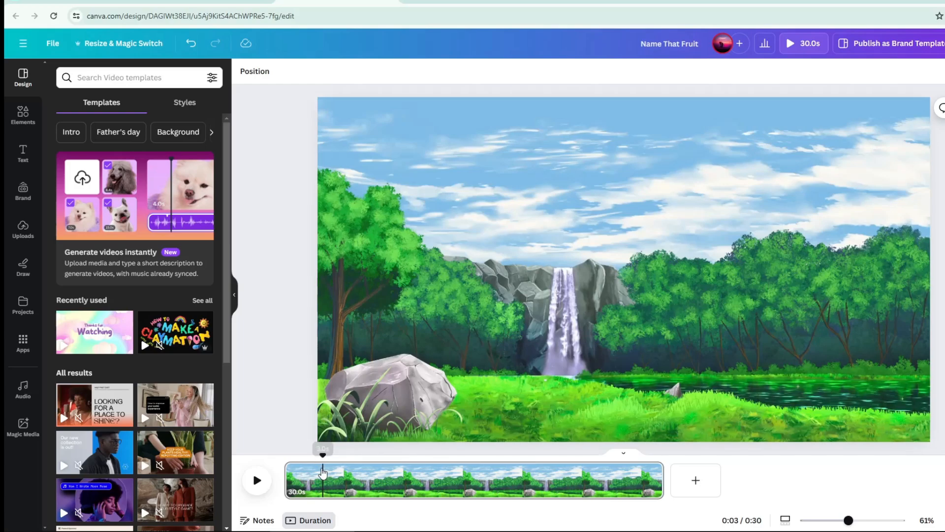
{"action": "right_click", "coordinate": [322, 481]}
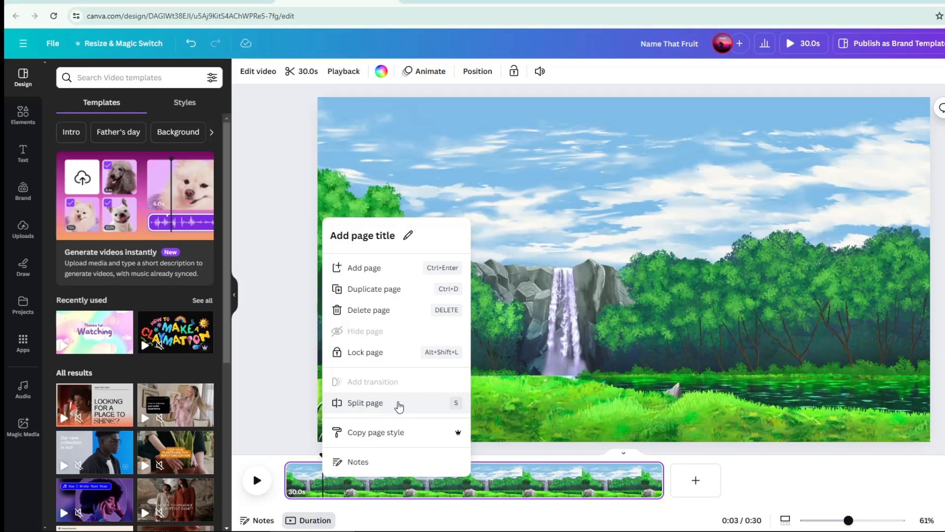
{"action": "left_click", "coordinate": [396, 402]}
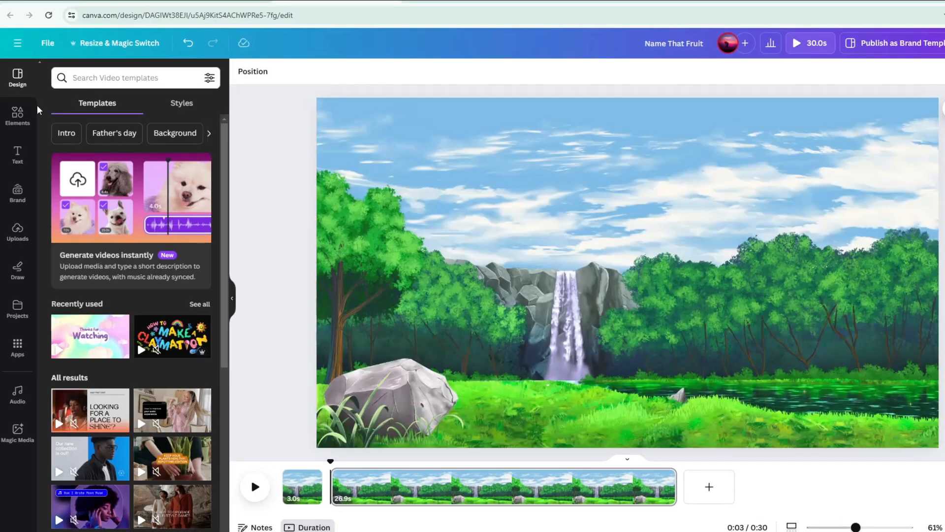
- Browse the font combinations and add the recently used orange "Play time" combination to the second page
{"action": "left_click", "coordinate": [17, 158]}
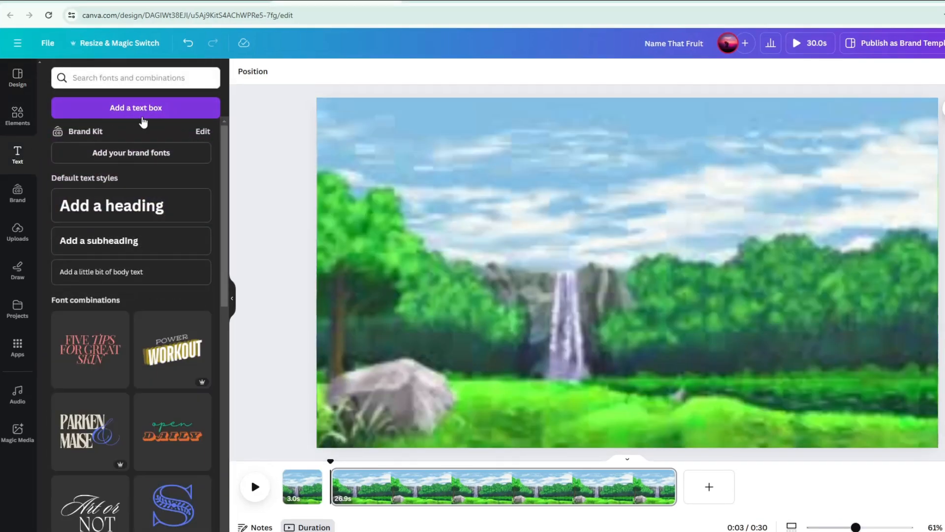
{"action": "scroll", "coordinate": [157, 396], "scroll_direction": "down", "scroll_amount": 5}
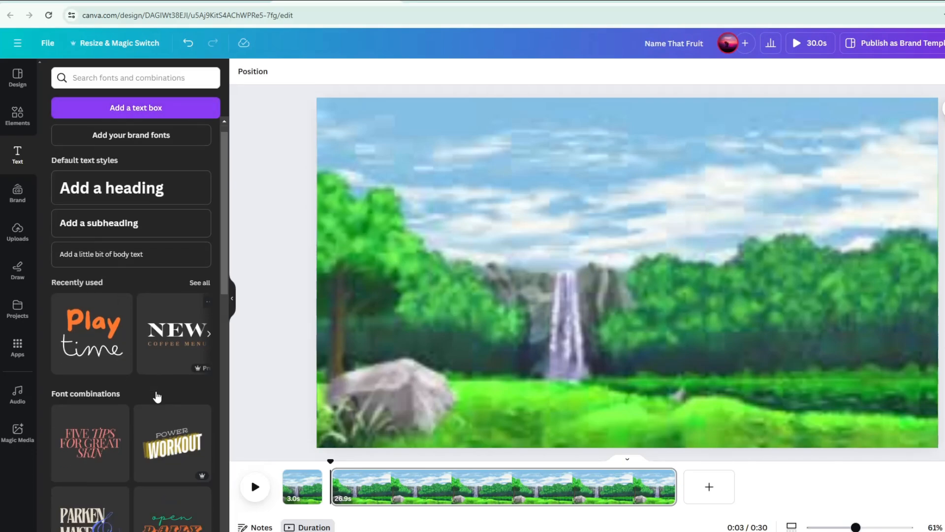
{"action": "scroll", "coordinate": [156, 397], "scroll_direction": "down", "scroll_amount": 5}
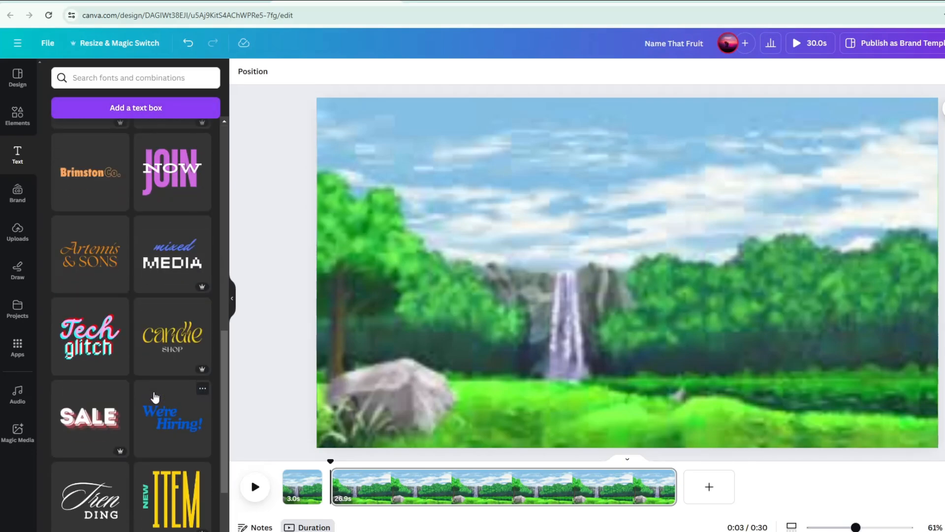
{"action": "scroll", "coordinate": [156, 397], "scroll_direction": "down", "scroll_amount": 4}
{"action": "scroll", "coordinate": [160, 430], "scroll_direction": "down", "scroll_amount": 7}
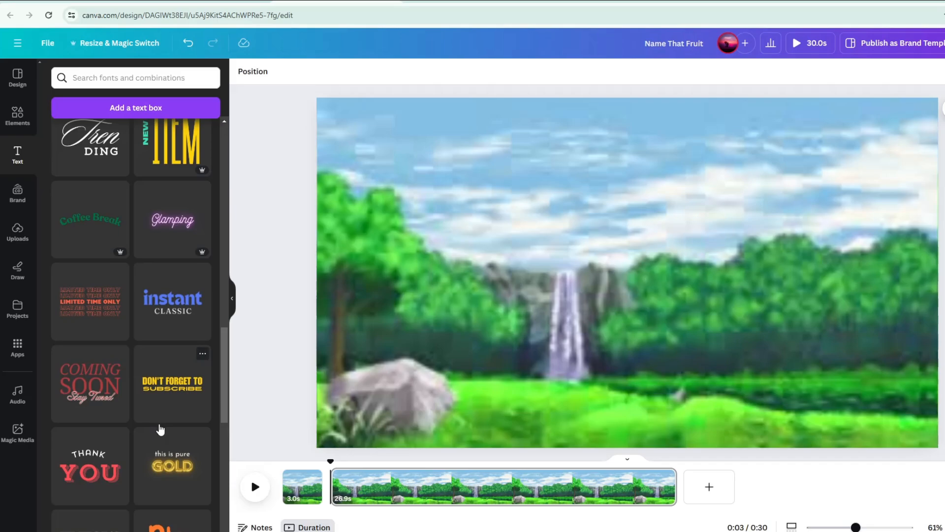
{"action": "scroll", "coordinate": [159, 426], "scroll_direction": "up", "scroll_amount": 10}
{"action": "scroll", "coordinate": [159, 427], "scroll_direction": "up", "scroll_amount": 10}
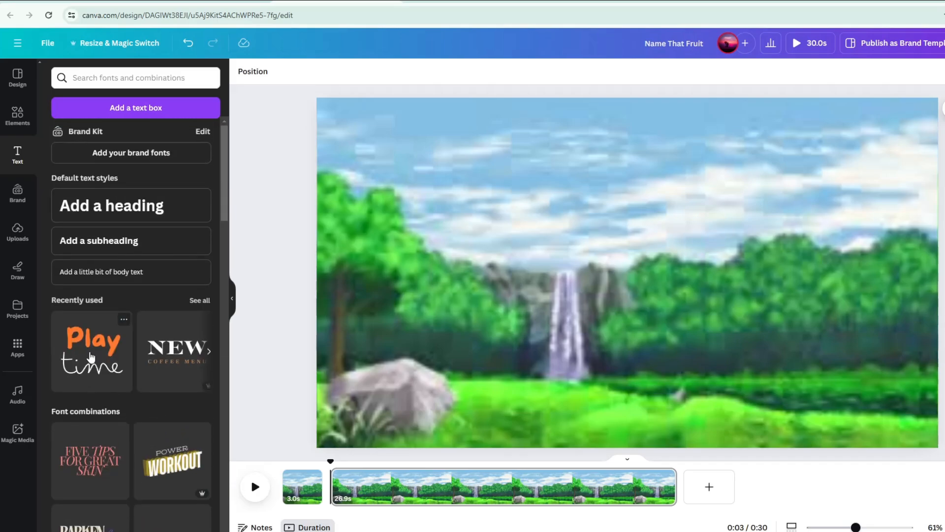
{"action": "left_click", "coordinate": [91, 357]}
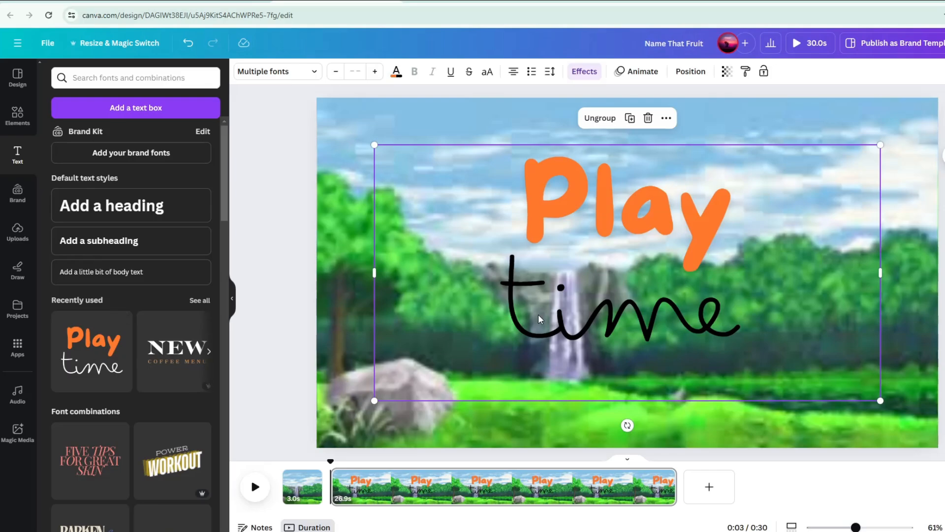
- Ungroup the "Play time" text and delete the black "time" part
{"action": "right_click", "coordinate": [609, 316]}
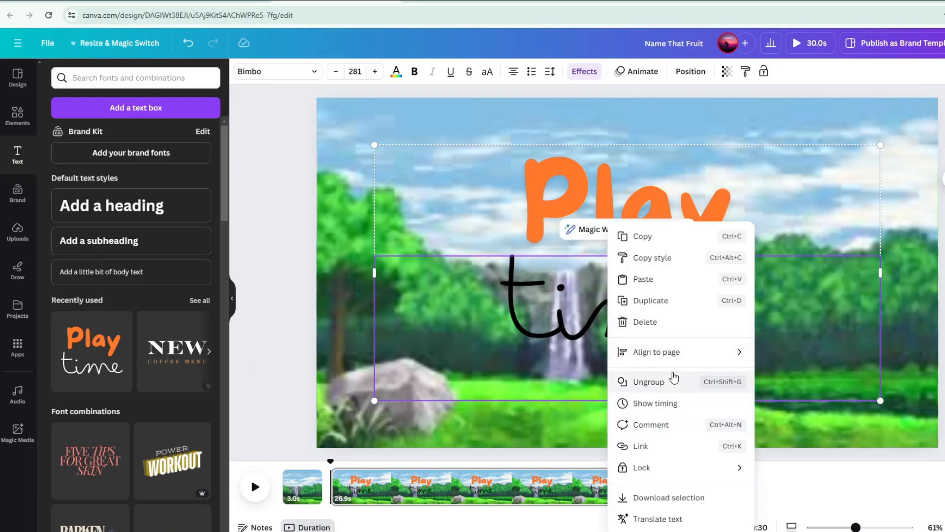
{"action": "left_click", "coordinate": [670, 381]}
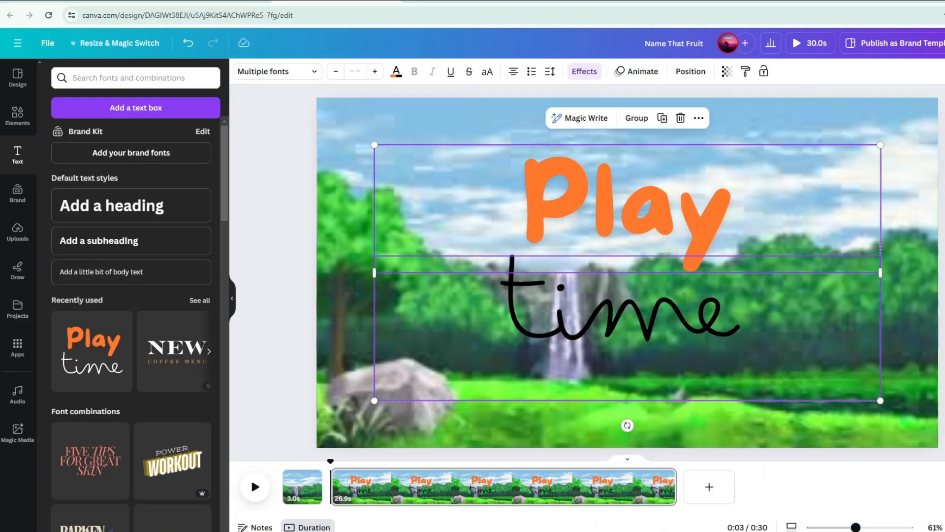
{"action": "left_click", "coordinate": [732, 329]}
{"action": "key", "text": "Delete"}
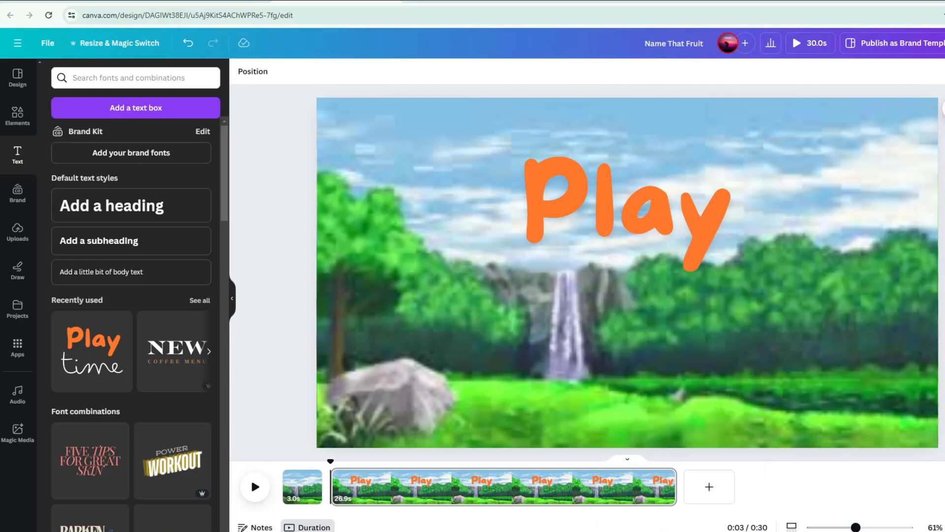
- Extend the remaining orange "Play" text to read "Play Time"
{"action": "double_click", "coordinate": [632, 208]}
{"action": "left_click", "coordinate": [734, 217]}
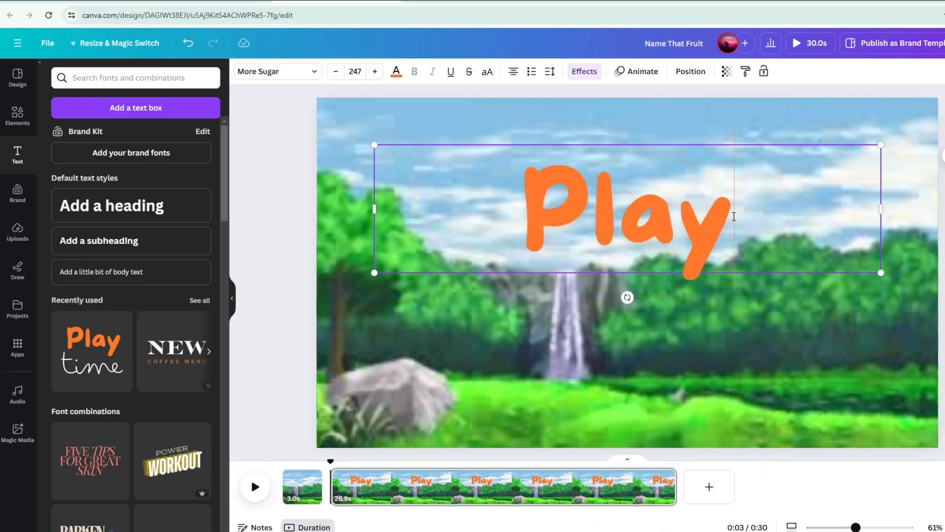
{"action": "type", "text": "Time"}
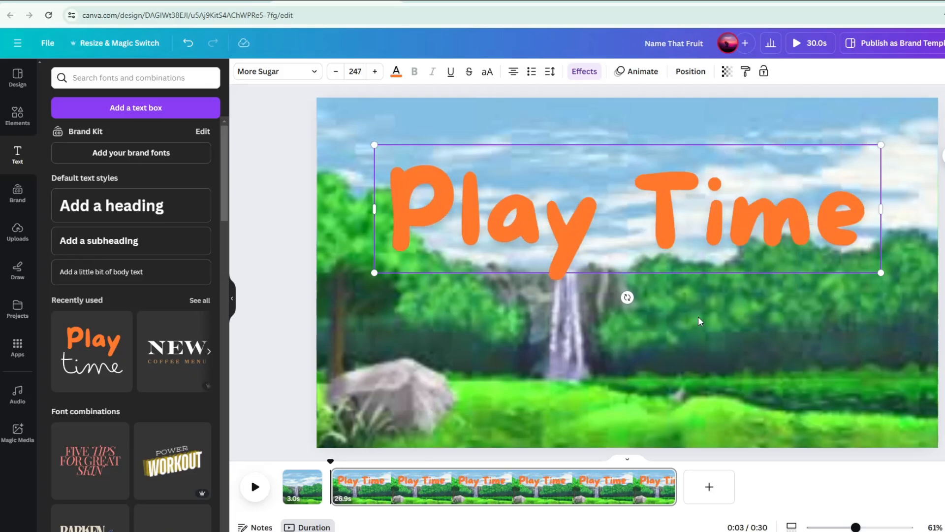
{"action": "left_click_drag", "start_coordinate": [629, 241], "coordinate": [627, 203]}
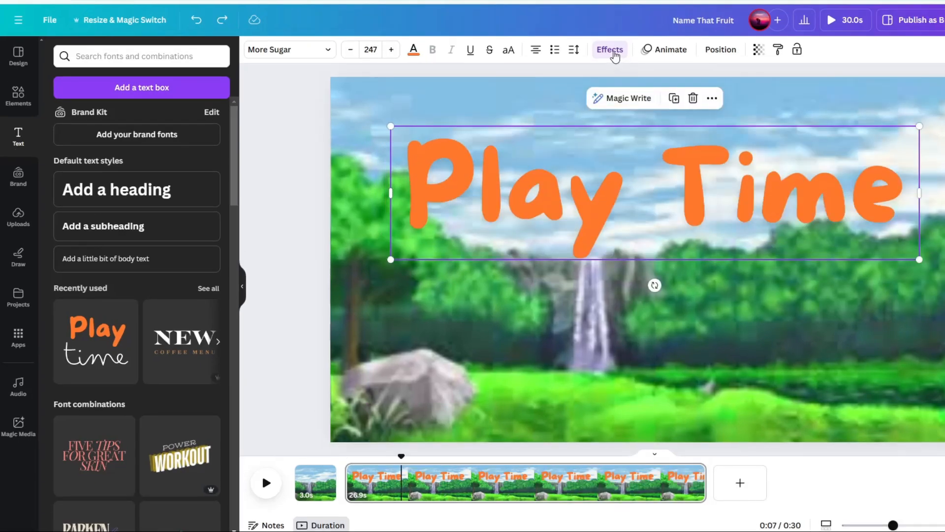
- Apply a Shadow effect to the "Play Time" title and set the shadow color to black
{"action": "left_click", "coordinate": [610, 49]}
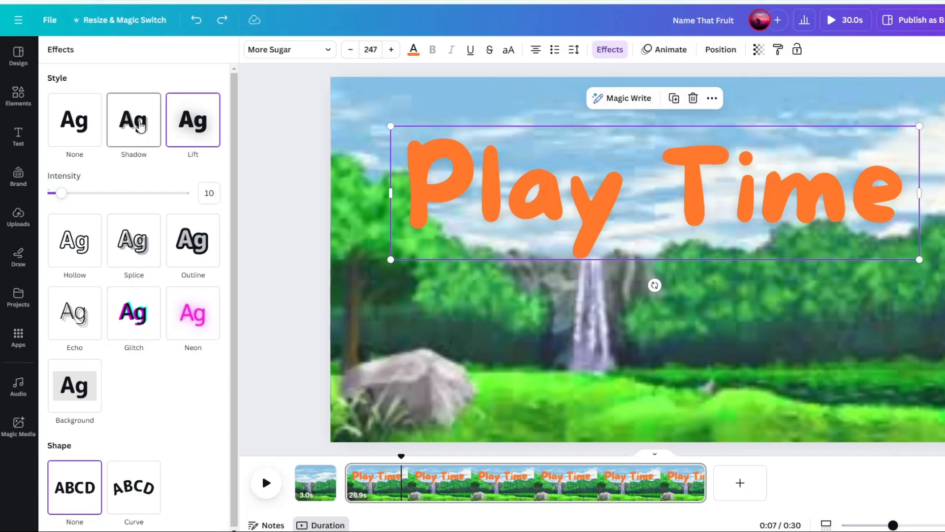
{"action": "left_click", "coordinate": [140, 125]}
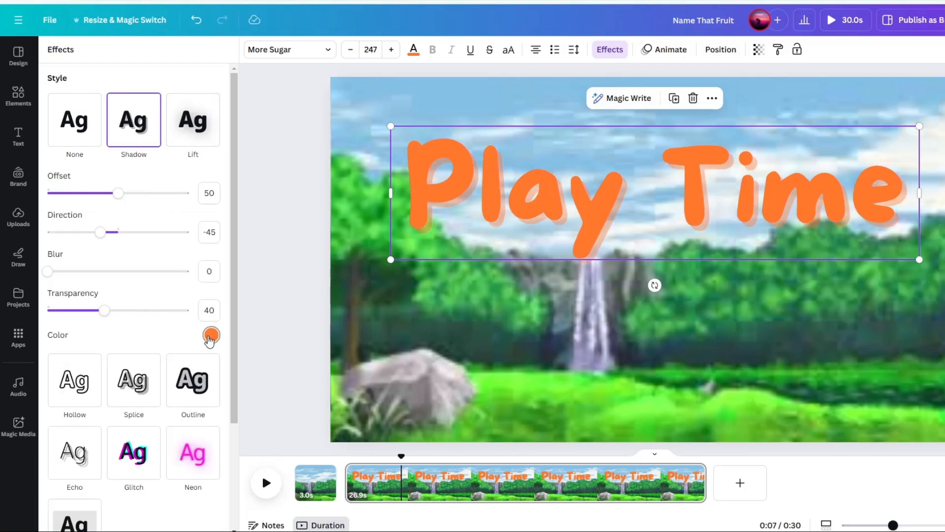
{"action": "left_click", "coordinate": [211, 335]}
{"action": "left_click", "coordinate": [56, 291]}
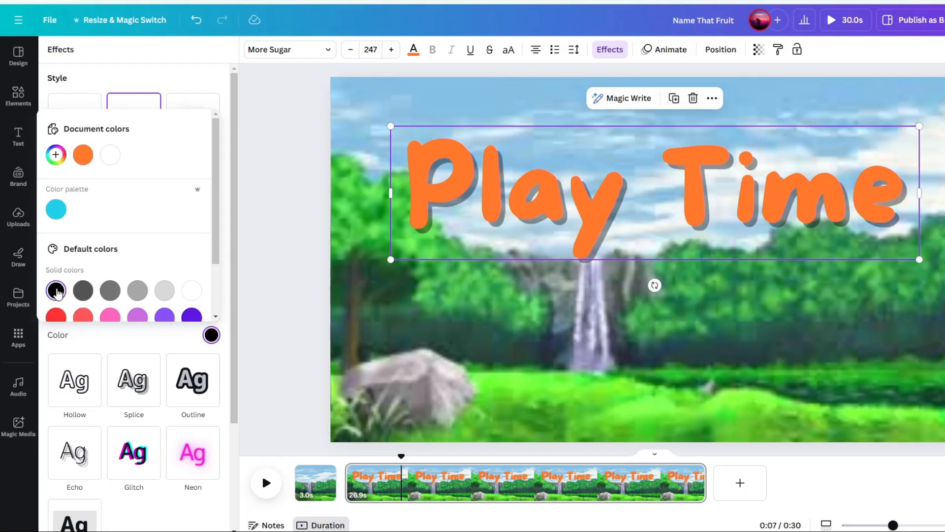
{"action": "scroll", "coordinate": [94, 294], "scroll_direction": "down", "scroll_amount": 2}
{"action": "scroll", "coordinate": [129, 298], "scroll_direction": "up", "scroll_amount": 2}
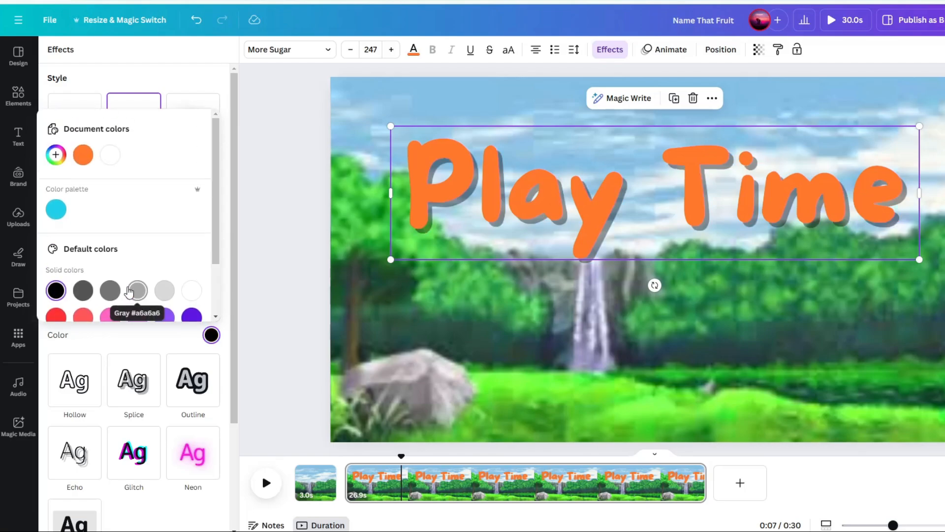
{"action": "scroll", "coordinate": [131, 295], "scroll_direction": "down", "scroll_amount": 2}
{"action": "scroll", "coordinate": [229, 404], "scroll_direction": "down", "scroll_amount": 2}
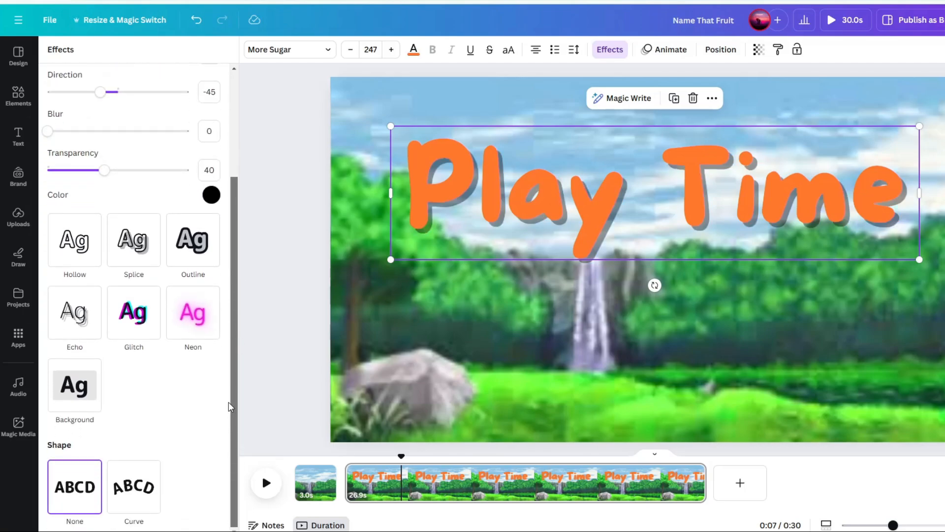
{"action": "scroll", "coordinate": [232, 405], "scroll_direction": "up", "scroll_amount": 2}
- Set the title shadow's offset to 21 and direction to about 71, and adjust its transparency
{"action": "left_click_drag", "start_coordinate": [104, 278], "coordinate": [102, 278]}
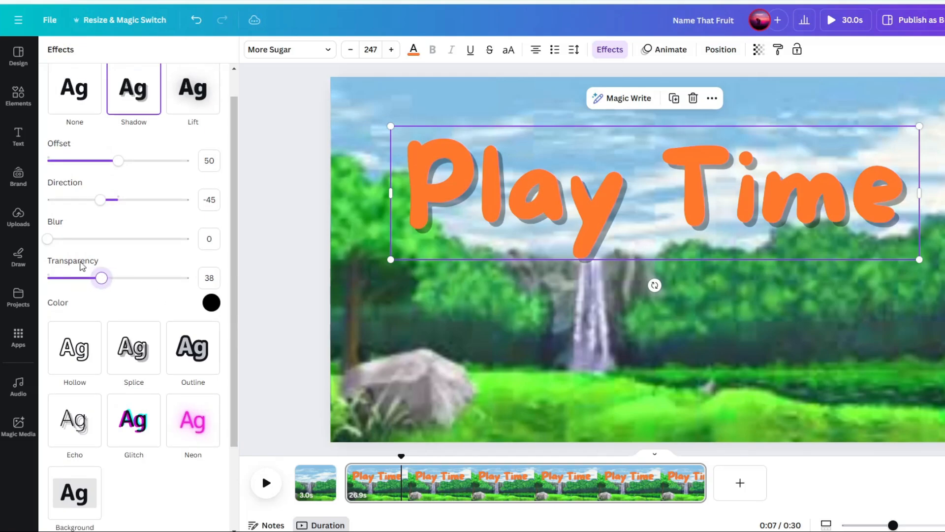
{"action": "left_click_drag", "start_coordinate": [101, 204], "coordinate": [145, 203]}
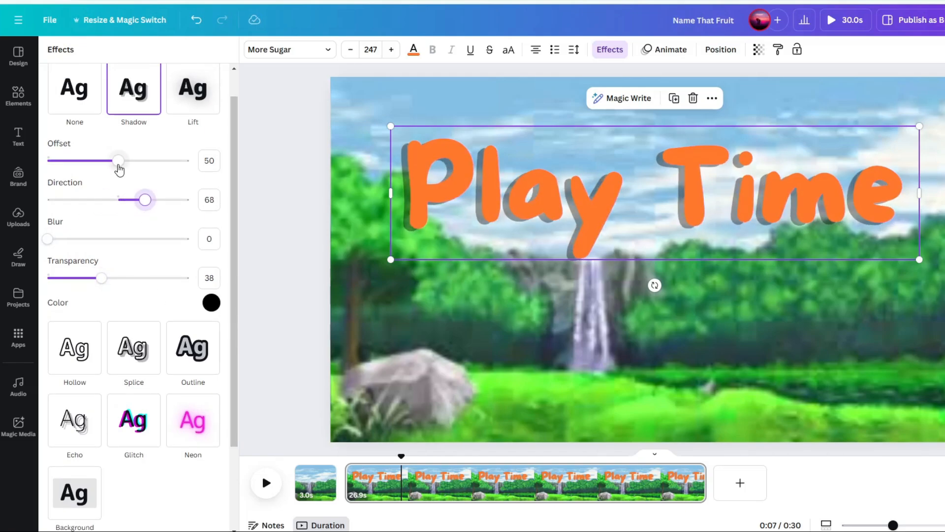
{"action": "left_click_drag", "start_coordinate": [118, 167], "coordinate": [82, 170]}
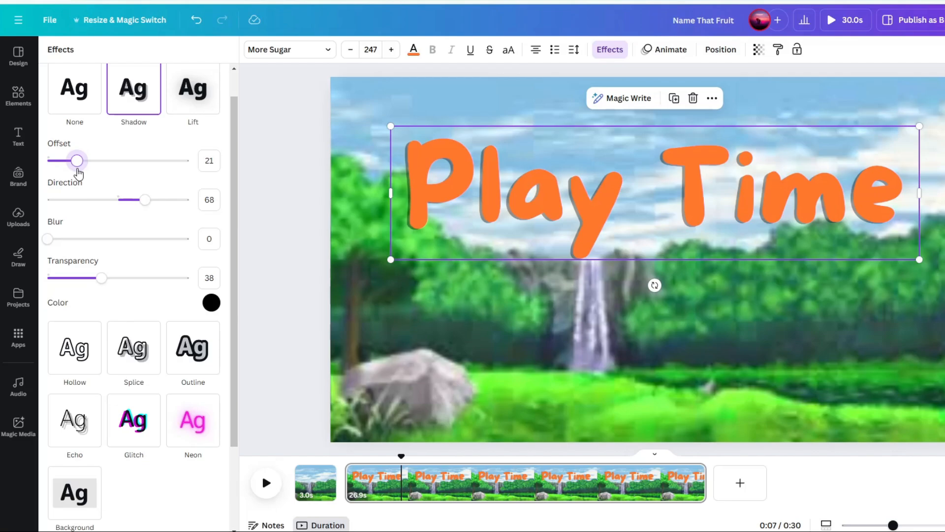
{"action": "left_click_drag", "start_coordinate": [146, 202], "coordinate": [143, 204]}
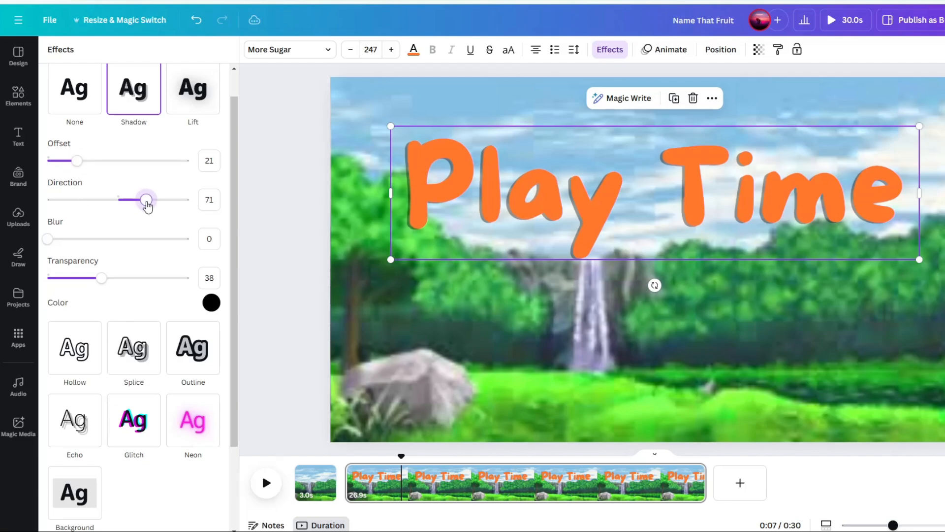
{"action": "left_click_drag", "start_coordinate": [103, 280], "coordinate": [150, 277]}
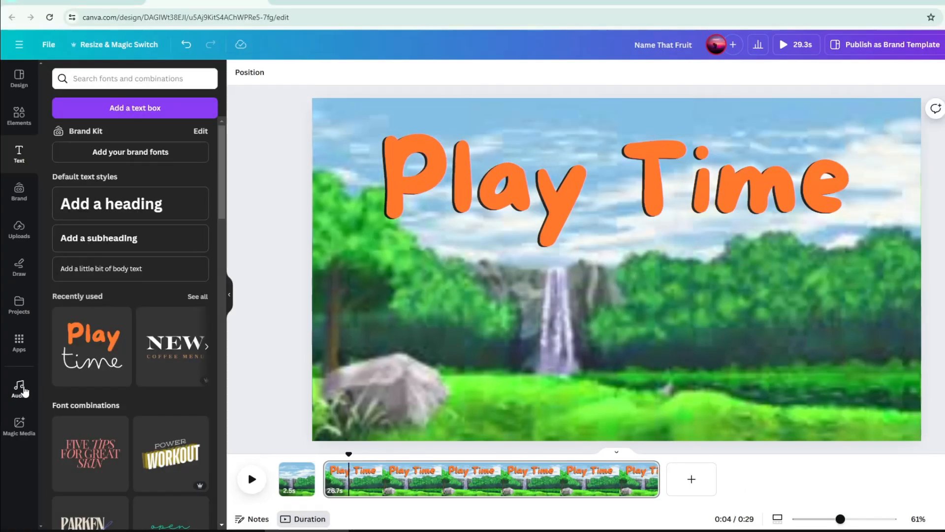
- Add the "Happy Children's Tune" audio, start it at about the 1-second mark, and preview the video from the beginning
{"action": "left_click", "coordinate": [19, 386]}
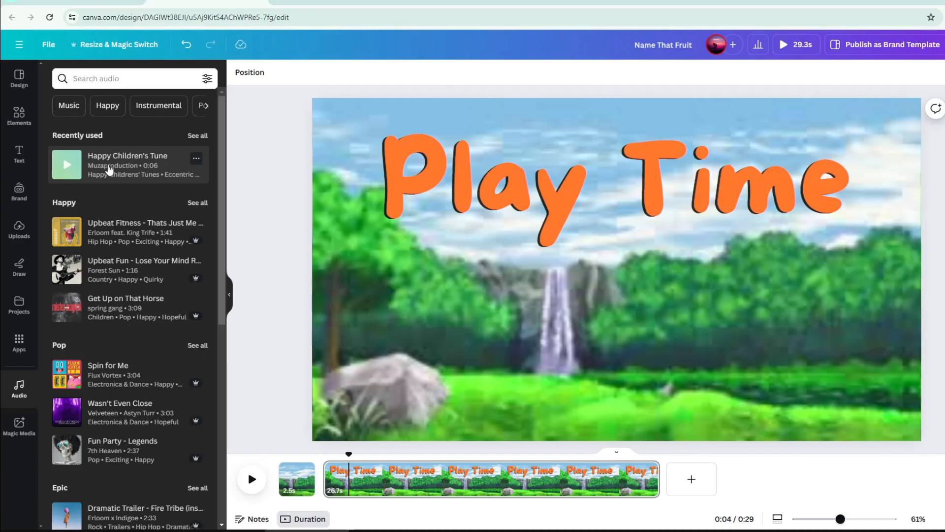
{"action": "left_click", "coordinate": [109, 169]}
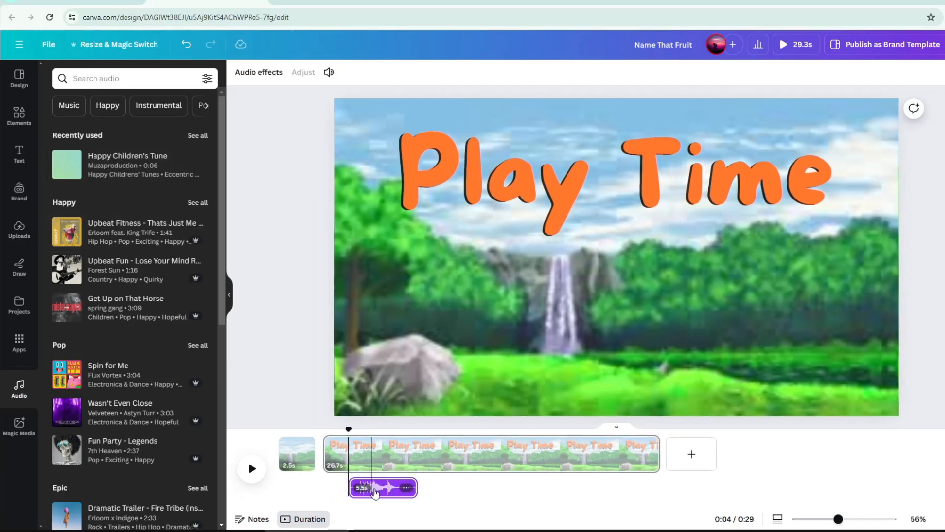
{"action": "left_click_drag", "start_coordinate": [375, 491], "coordinate": [340, 494]}
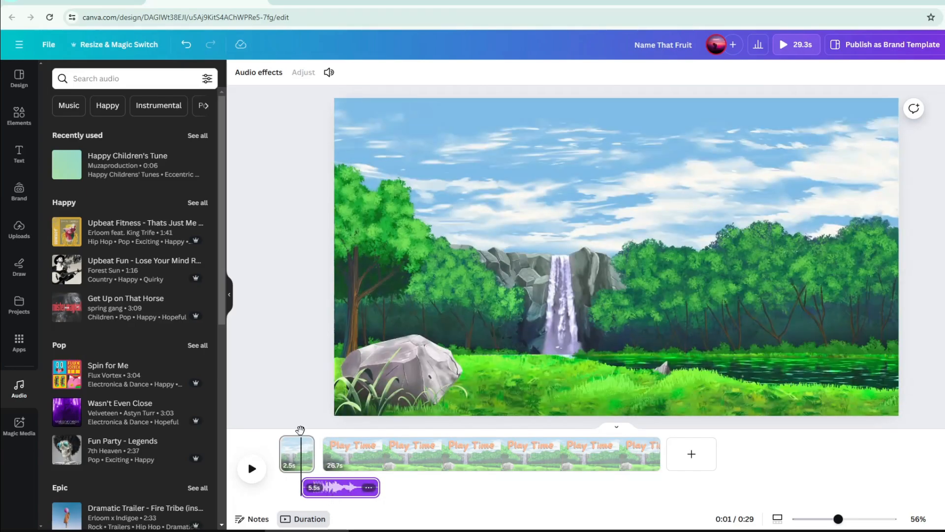
{"action": "left_click_drag", "start_coordinate": [301, 430], "coordinate": [279, 443]}
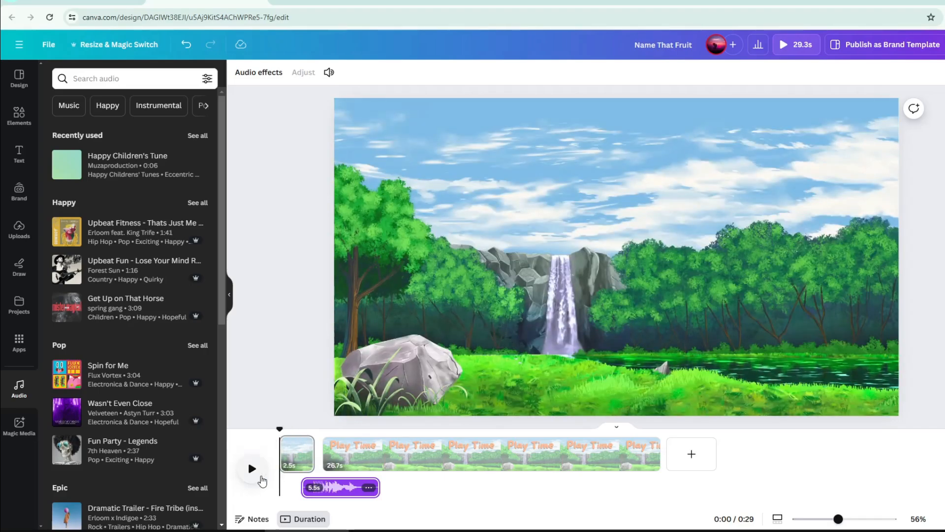
{"action": "left_click", "coordinate": [252, 472]}
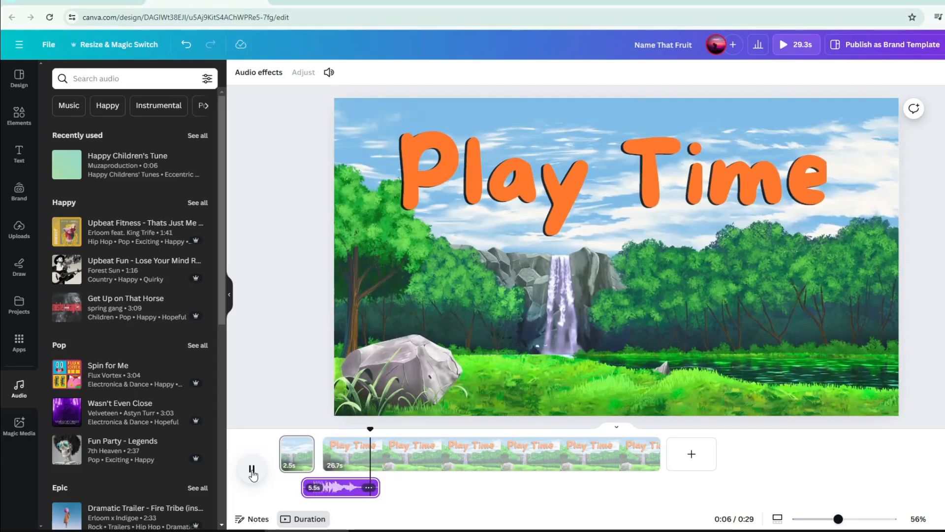
- Split the "Play Time" page at the 8-second mark
{"action": "left_click", "coordinate": [393, 471]}
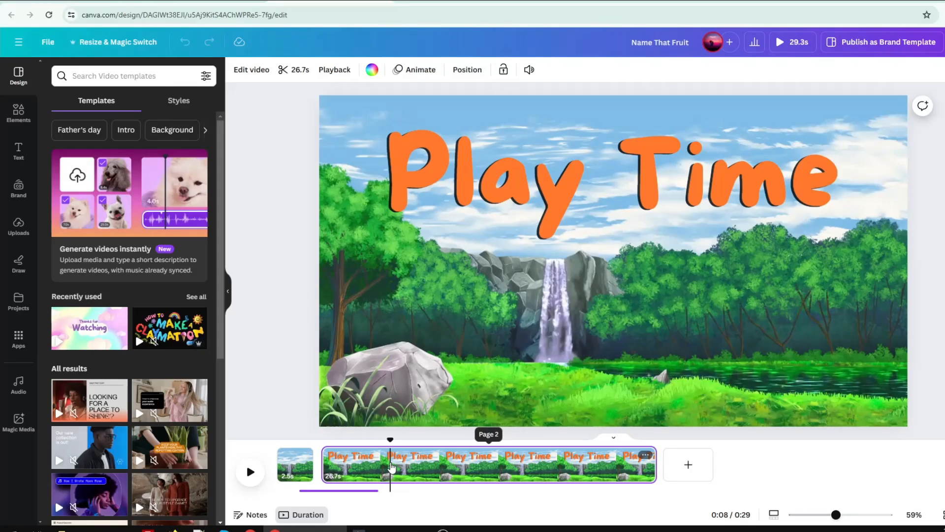
{"action": "right_click", "coordinate": [390, 467]}
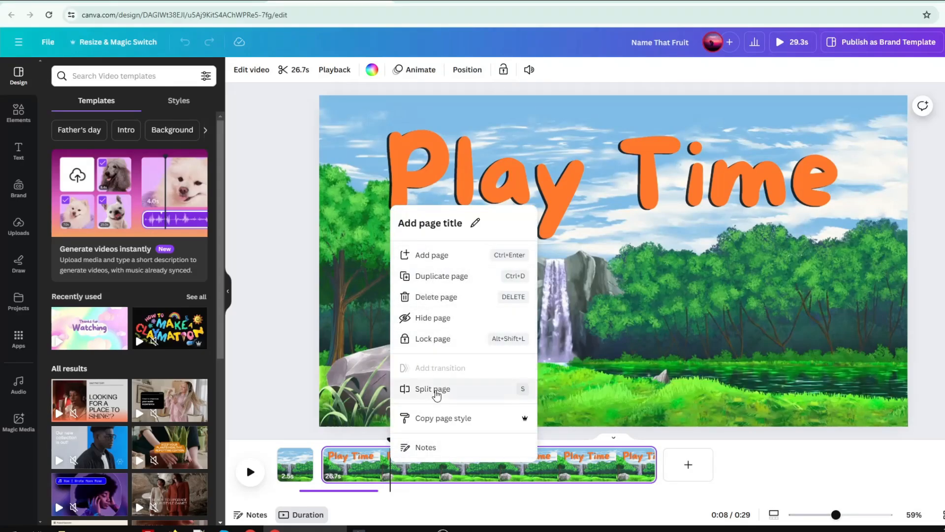
{"action": "left_click", "coordinate": [435, 388]}
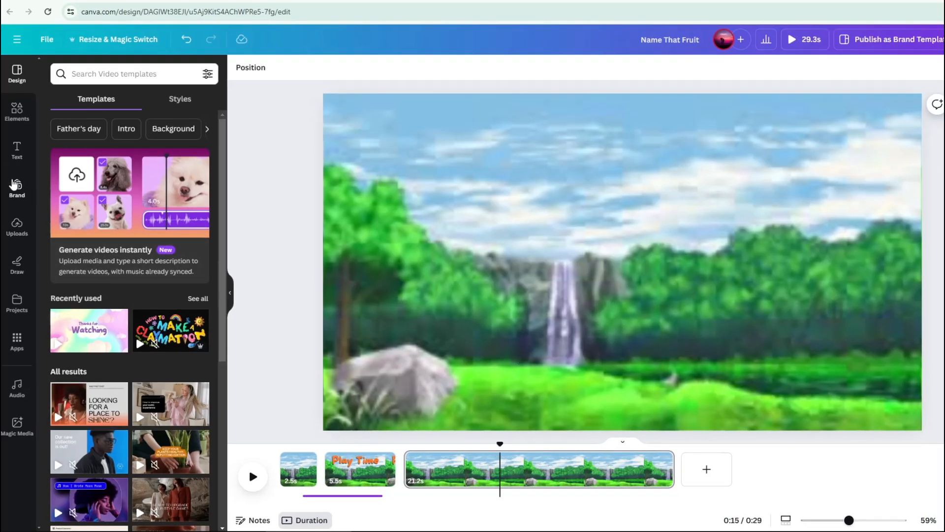
- Search the elements for "basket of fruits" and show all matching graphics
{"action": "left_click", "coordinate": [24, 119]}
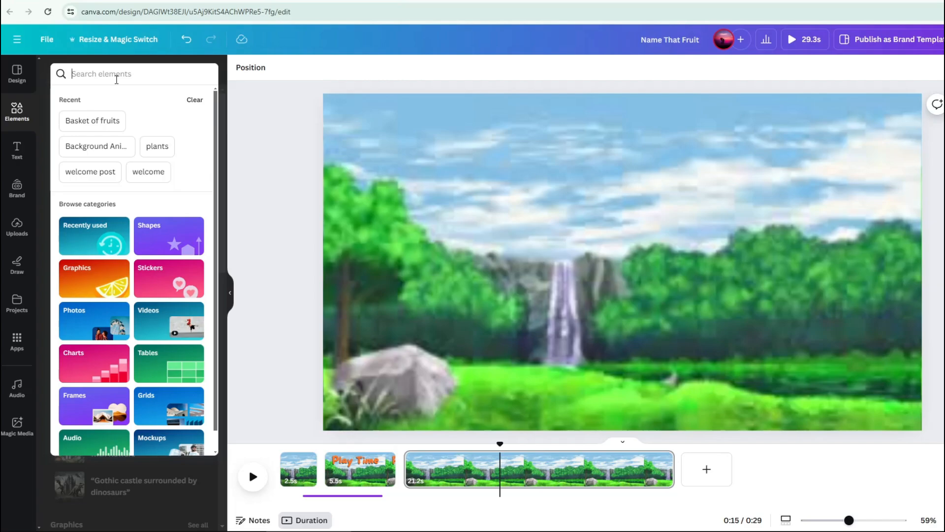
{"action": "type", "text": "basket of"}
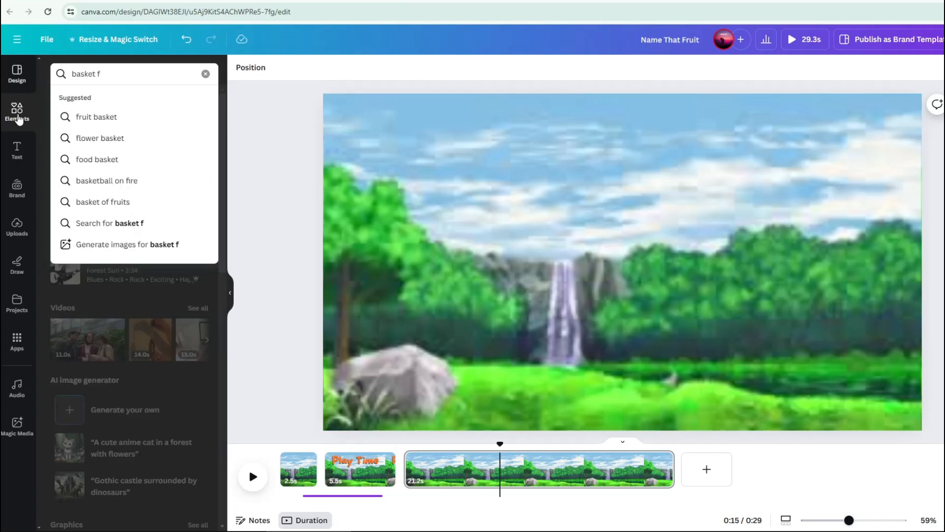
{"action": "left_click", "coordinate": [91, 203]}
{"action": "left_click", "coordinate": [198, 175]}
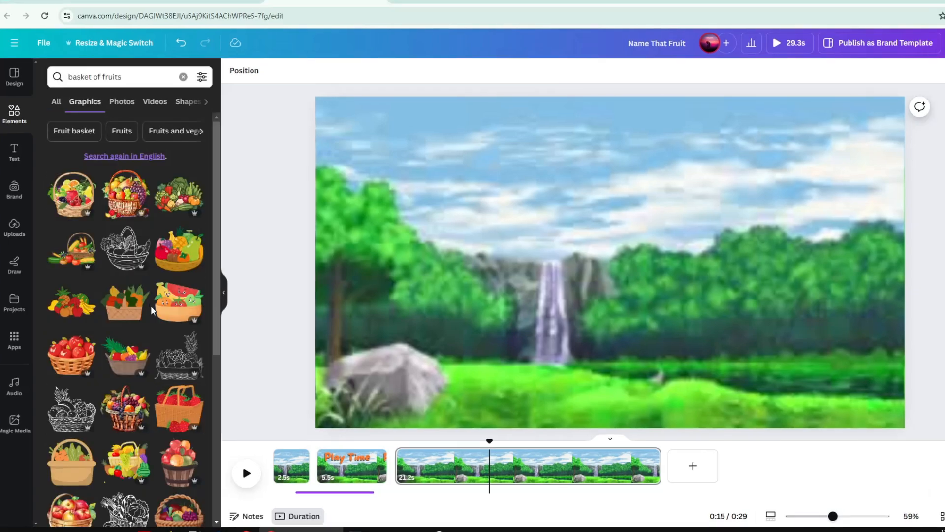
- Add the yellow fruit basket graphic to the third page, sized about 495 × 415, in the scene's lower-left grass area
{"action": "scroll", "coordinate": [138, 288], "scroll_direction": "down", "scroll_amount": 3}
{"action": "left_click", "coordinate": [133, 291]}
{"action": "left_click_drag", "start_coordinate": [766, 126], "coordinate": [562, 266]}
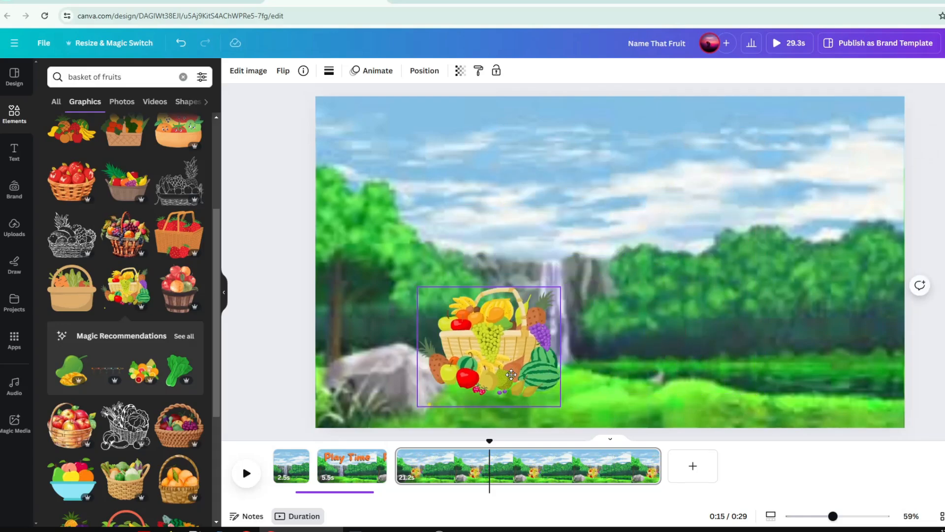
{"action": "left_click_drag", "start_coordinate": [530, 354], "coordinate": [518, 372]}
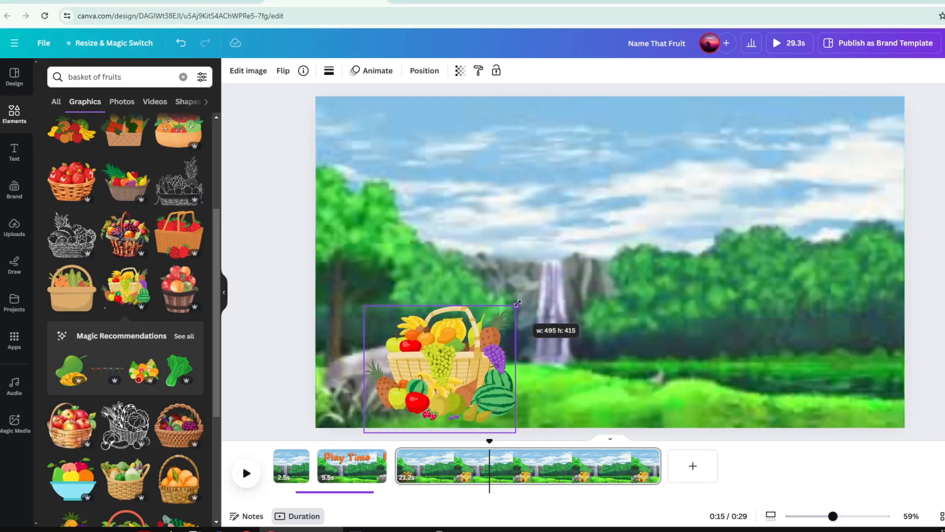
{"action": "left_click", "coordinate": [577, 391]}
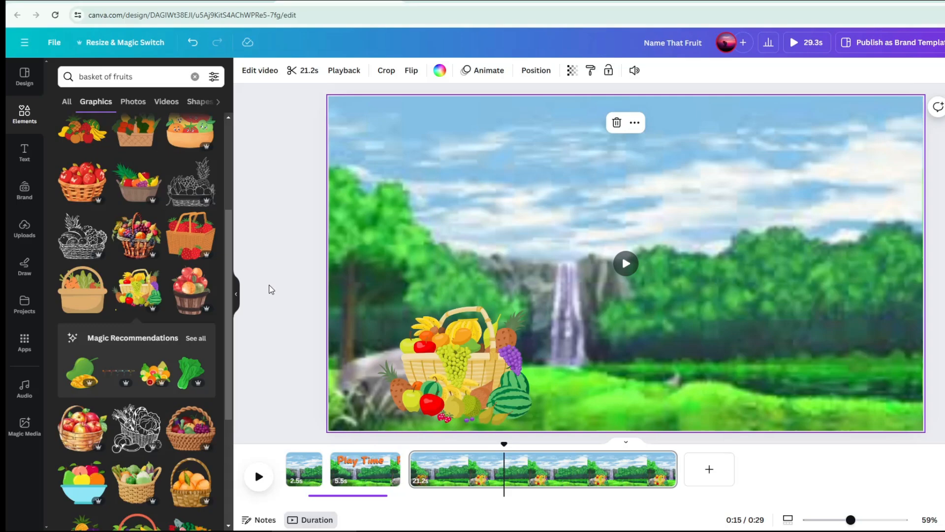
- Browse the font combinations and add the "Cute as a Button" combination to the third page
{"action": "left_click", "coordinate": [19, 150]}
{"action": "scroll", "coordinate": [126, 329], "scroll_direction": "down", "scroll_amount": 5}
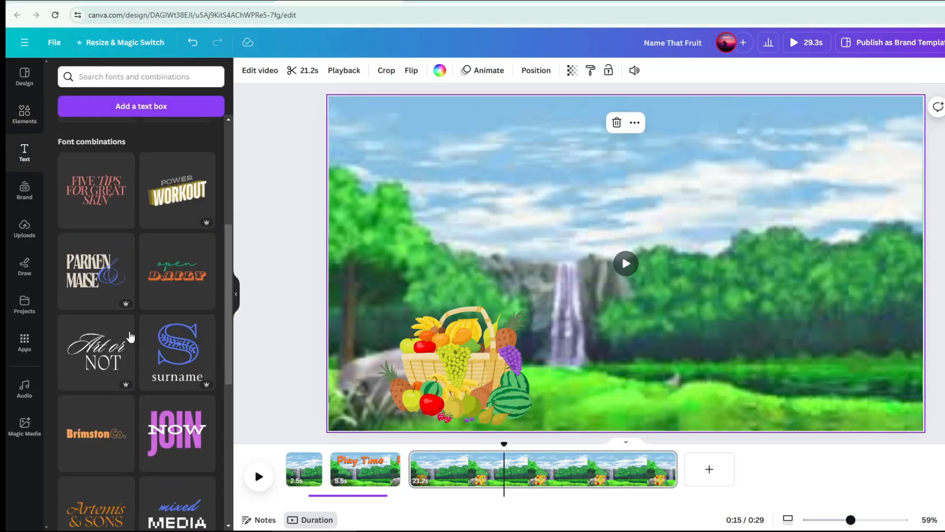
{"action": "scroll", "coordinate": [131, 338], "scroll_direction": "down", "scroll_amount": 15}
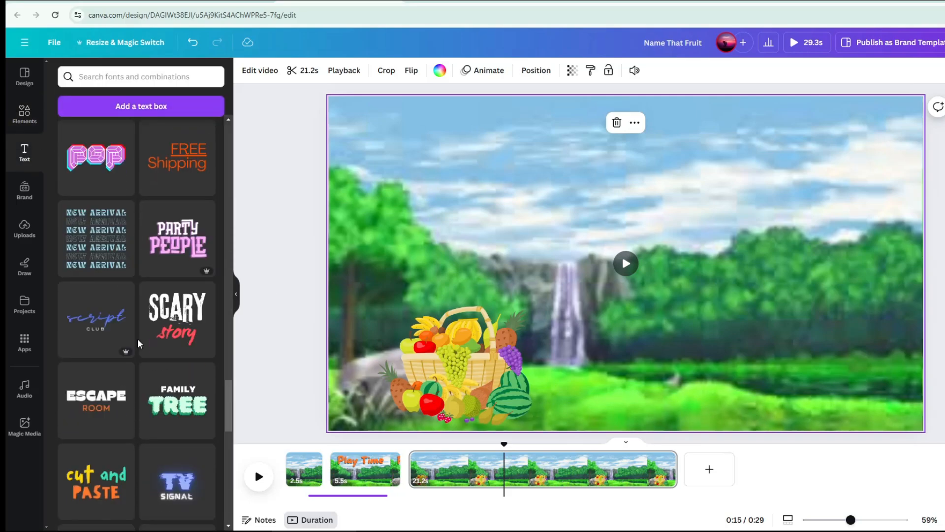
{"action": "scroll", "coordinate": [138, 343], "scroll_direction": "down", "scroll_amount": 10}
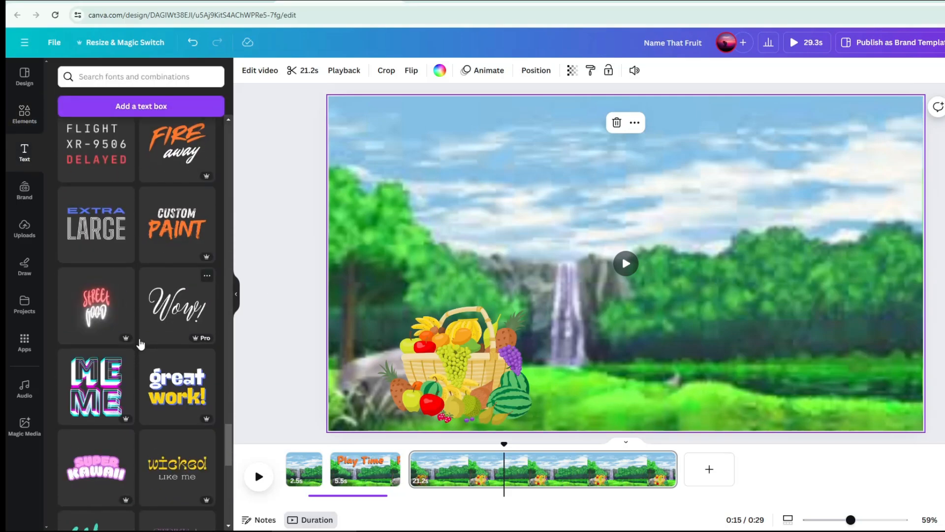
{"action": "scroll", "coordinate": [88, 451], "scroll_direction": "down", "scroll_amount": 5}
{"action": "left_click", "coordinate": [88, 451]}
{"action": "left_click", "coordinate": [596, 357]}
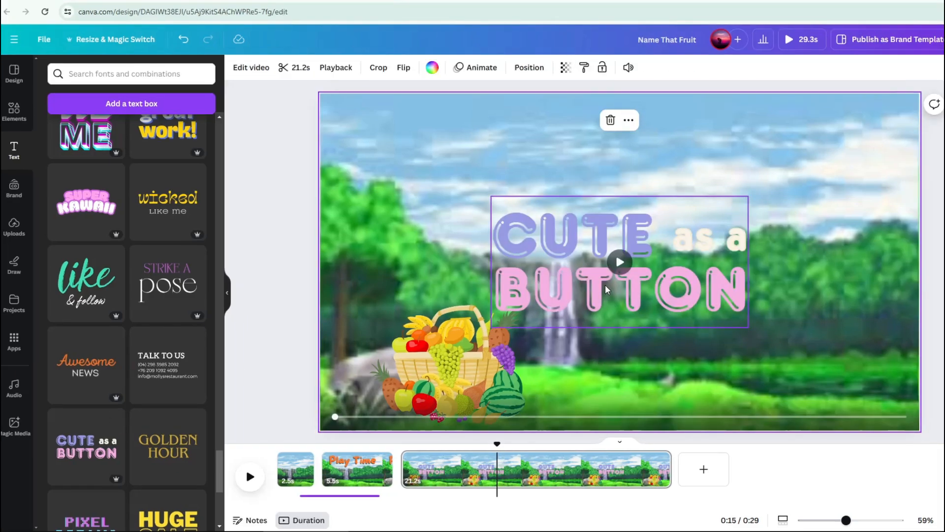
- Ungroup the "Cute as a Button" text and delete its "CUTE" and "as a" parts
{"action": "left_click", "coordinate": [619, 275]}
{"action": "right_click", "coordinate": [617, 275]}
{"action": "left_click", "coordinate": [662, 377]}
{"action": "left_click", "coordinate": [608, 377]}
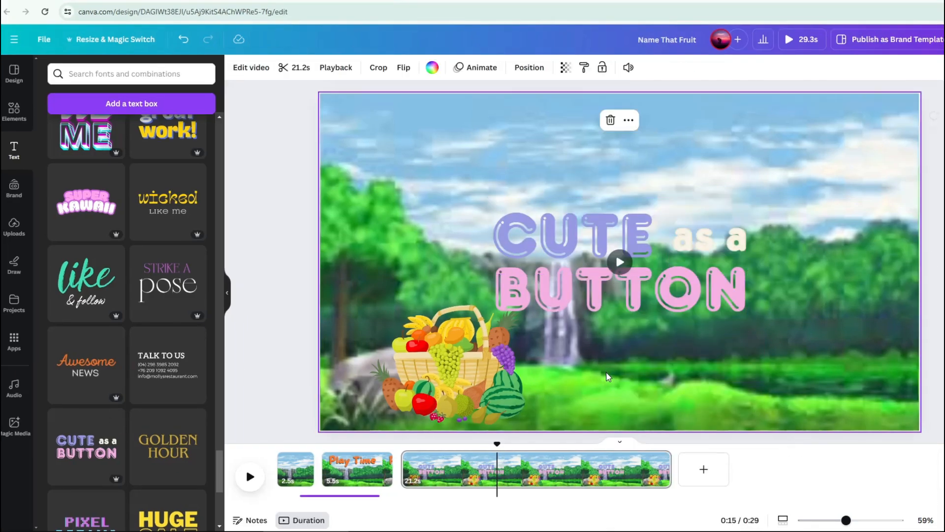
{"action": "left_click", "coordinate": [627, 239]}
{"action": "key", "text": "Delete"}
{"action": "left_click", "coordinate": [709, 239]}
{"action": "key", "text": "Delete"}
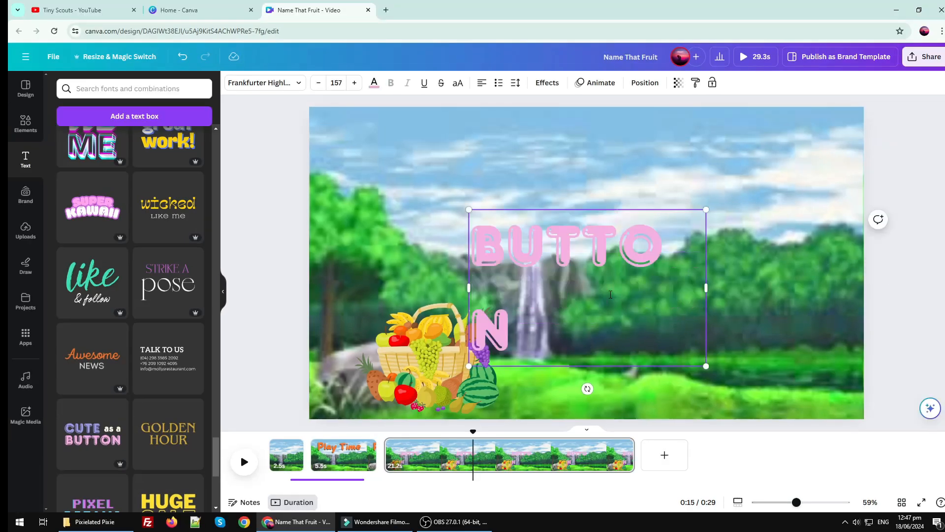
- Replace the remaining pink "BUTTON" text with "NAME THAT FRUIT"
{"action": "left_click_drag", "start_coordinate": [514, 331], "coordinate": [466, 240]}
{"action": "key", "text": "BackSpace"}
{"action": "type", "text": "NAME"}
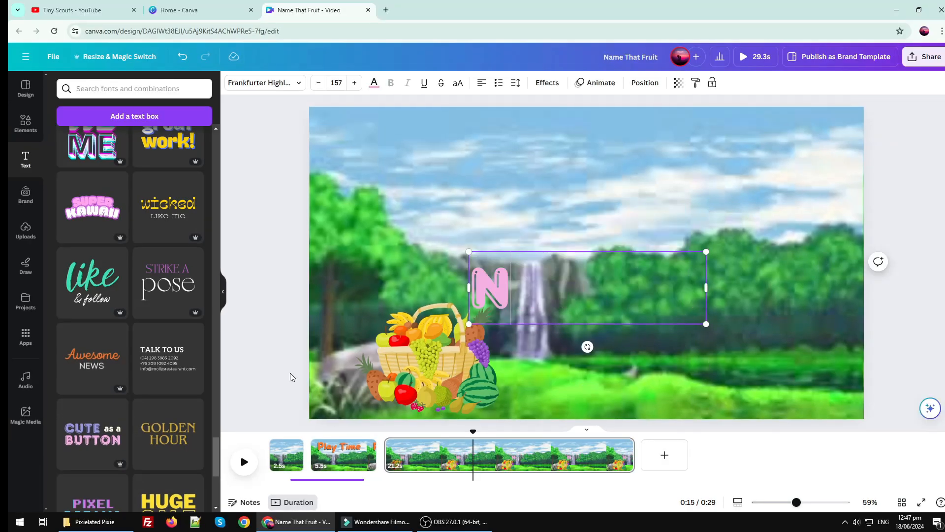
{"action": "type", "text": " THAT FRUIT"}
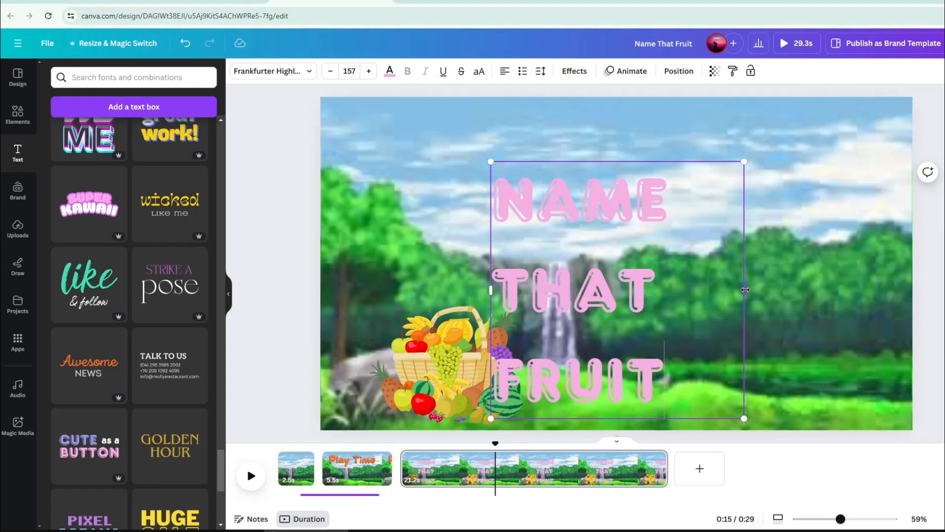
- Widen the "NAME THAT FRUIT" text to fit one line, scale it to font size 142, and place it across the sky
{"action": "left_click_drag", "start_coordinate": [706, 288], "coordinate": [821, 288]}
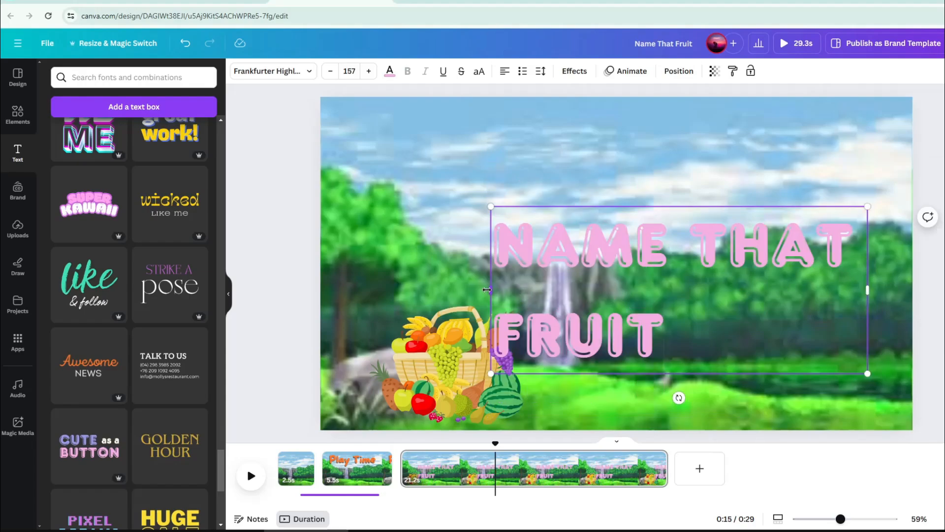
{"action": "left_click_drag", "start_coordinate": [468, 288], "coordinate": [336, 288]}
{"action": "left_click_drag", "start_coordinate": [866, 374], "coordinate": [709, 323]}
{"action": "left_click_drag", "start_coordinate": [708, 265], "coordinate": [756, 266]}
{"action": "left_click_drag", "start_coordinate": [757, 291], "coordinate": [880, 309]}
{"action": "left_click_drag", "start_coordinate": [599, 287], "coordinate": [594, 185]}
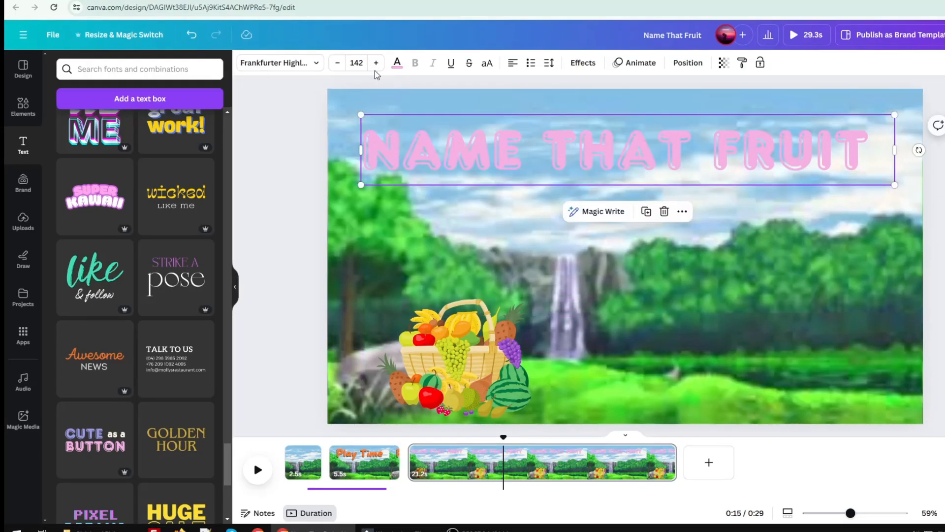
- Recolor the "NAME THAT FRUIT" title red (#f43113) and bend it into a gentle arch with the Curve shape effect
{"action": "left_click", "coordinate": [397, 62]}
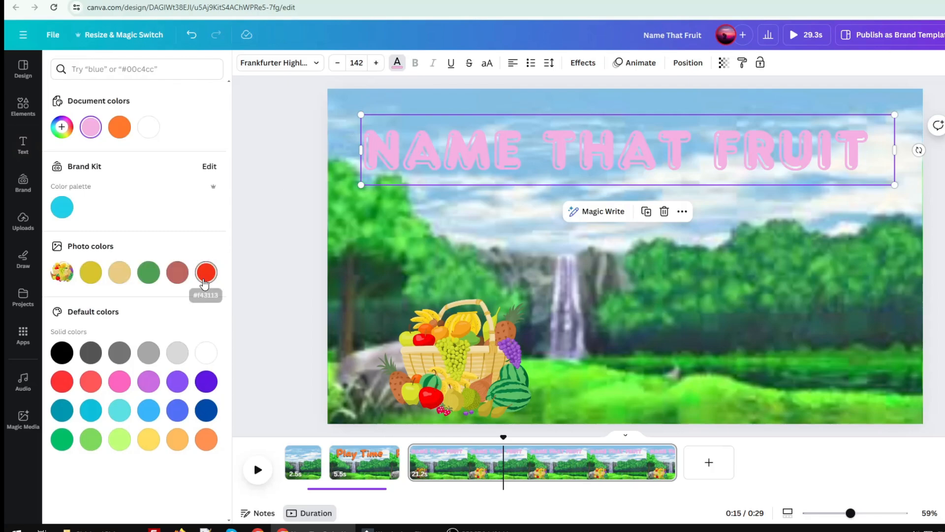
{"action": "left_click", "coordinate": [206, 272]}
{"action": "left_click", "coordinate": [583, 63]}
{"action": "left_click", "coordinate": [133, 430]}
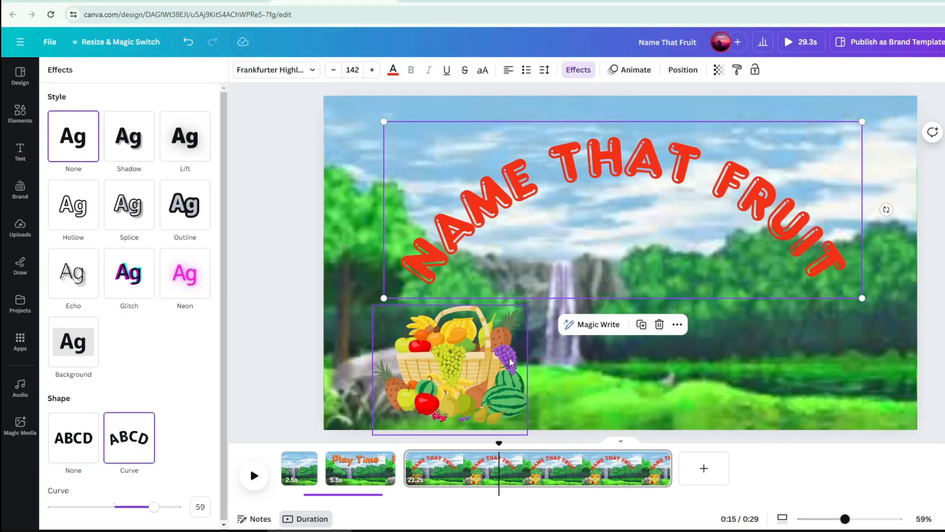
{"action": "left_click_drag", "start_coordinate": [154, 506], "coordinate": [132, 507]}
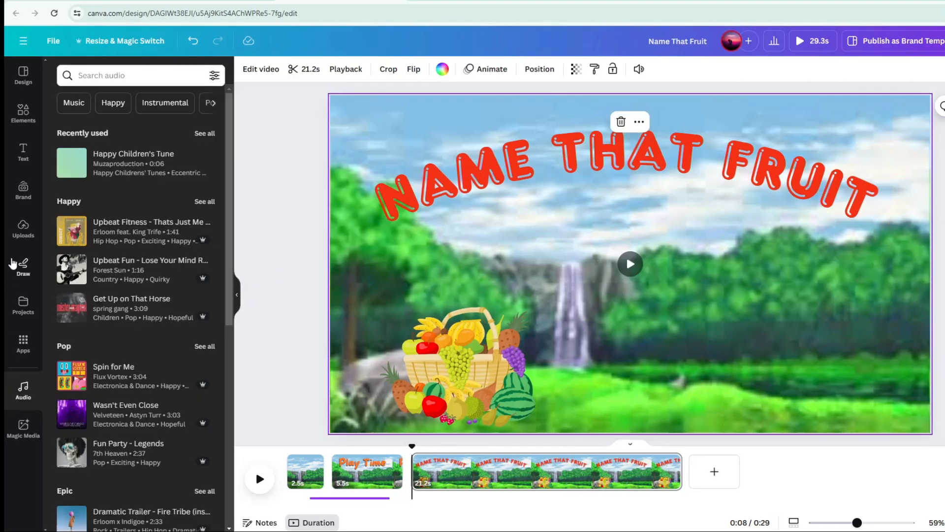
- Add the uploaded Narrator 1.mp3 audio to the third page, align it with the start of that page, and play it back
{"action": "left_click", "coordinate": [17, 228]}
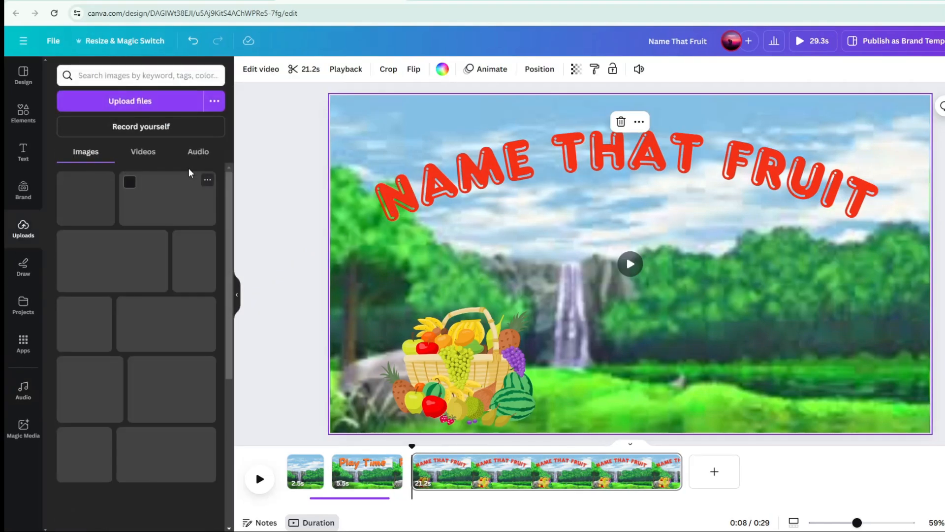
{"action": "left_click", "coordinate": [199, 152]}
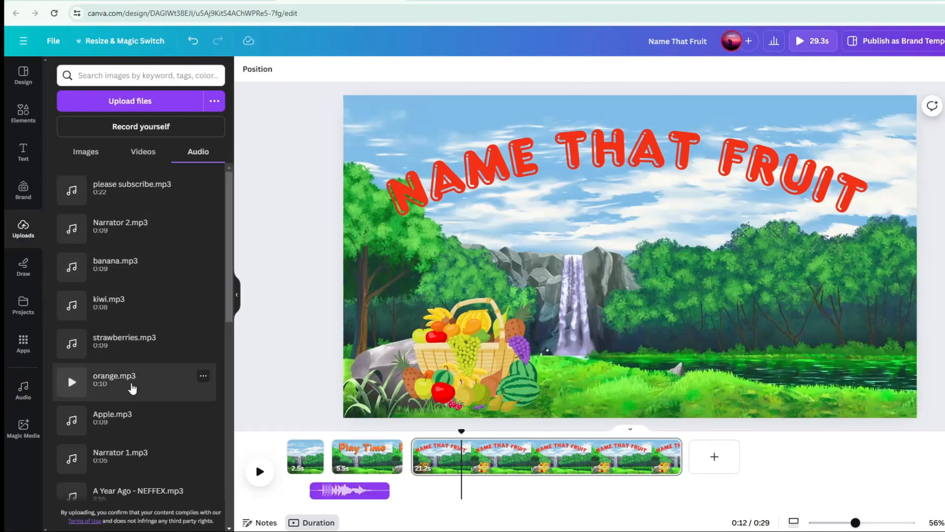
{"action": "scroll", "coordinate": [130, 388], "scroll_direction": "down", "scroll_amount": 4}
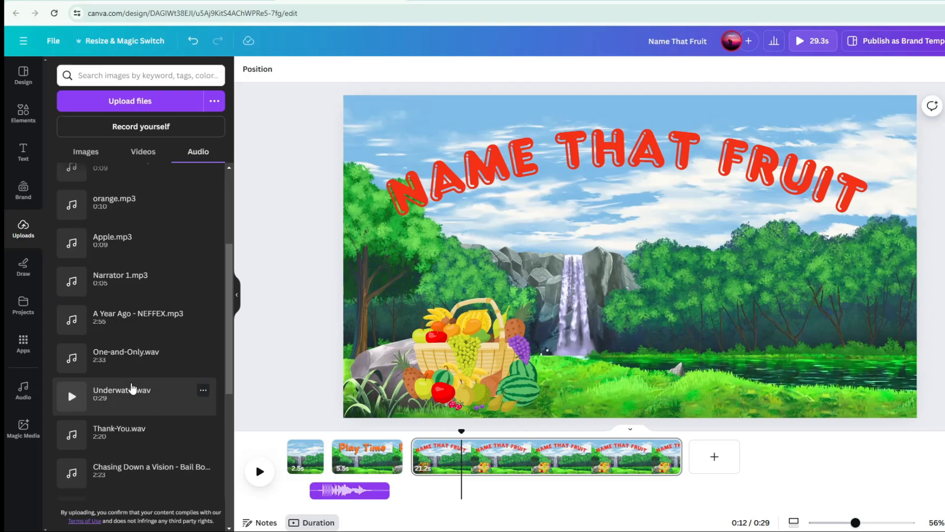
{"action": "scroll", "coordinate": [131, 387], "scroll_direction": "up", "scroll_amount": 2}
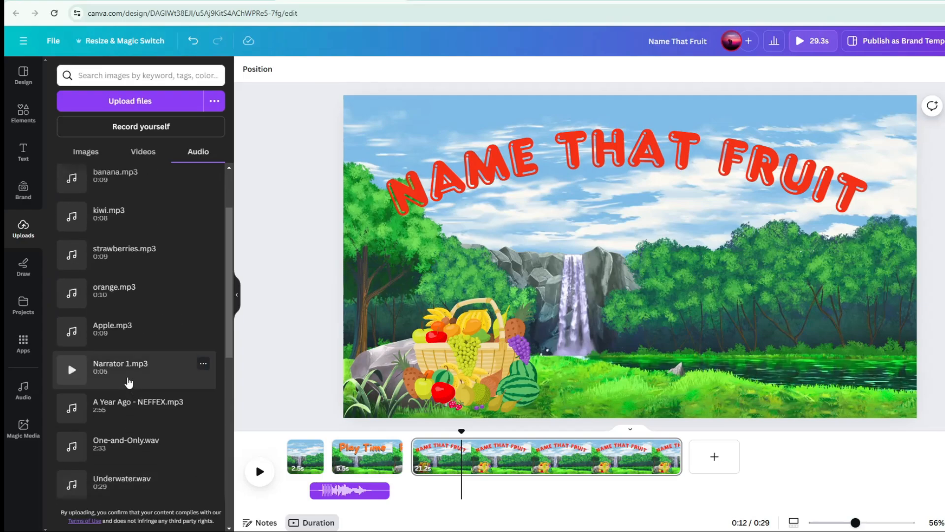
{"action": "scroll", "coordinate": [129, 383], "scroll_direction": "up", "scroll_amount": 2}
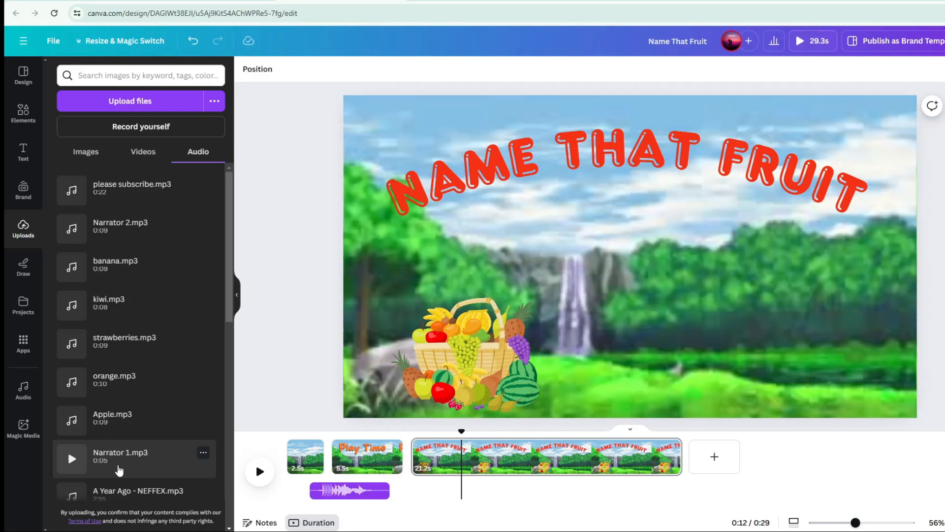
{"action": "left_click", "coordinate": [119, 470]}
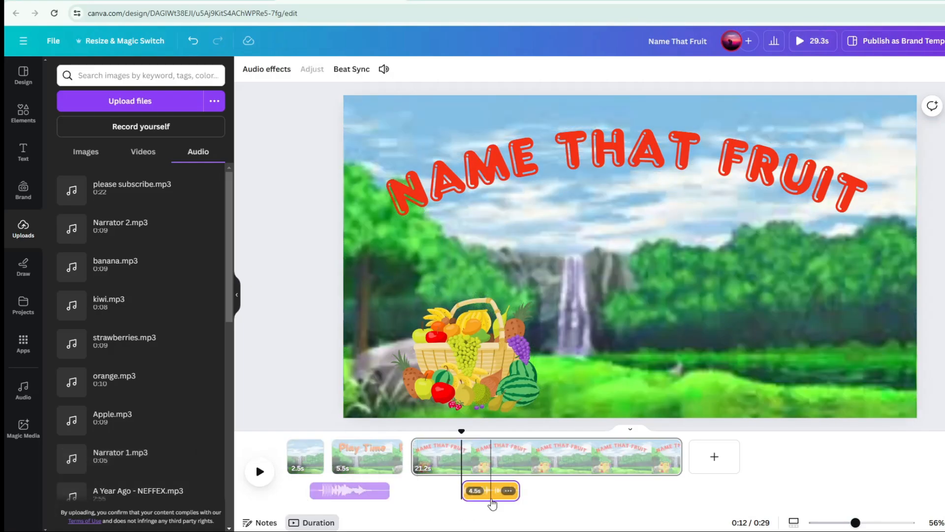
{"action": "left_click_drag", "start_coordinate": [492, 503], "coordinate": [439, 491]}
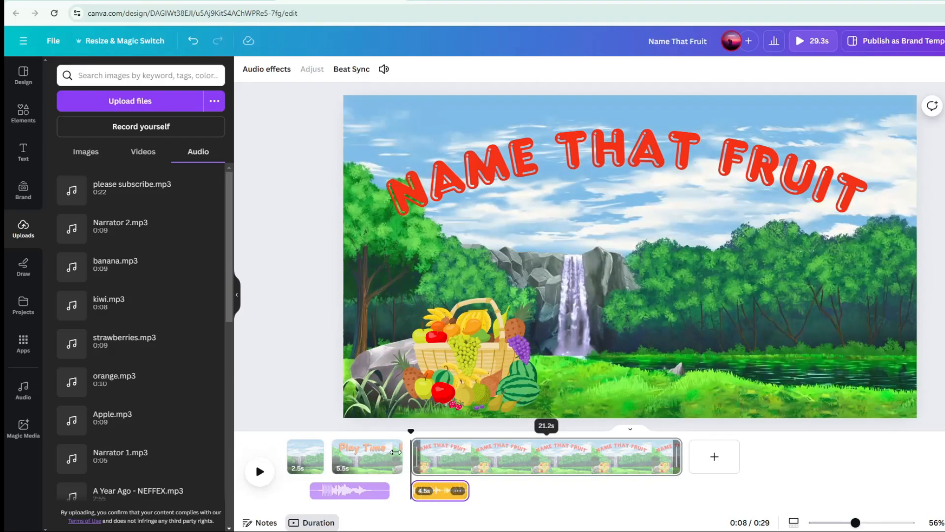
{"action": "left_click", "coordinate": [260, 474]}
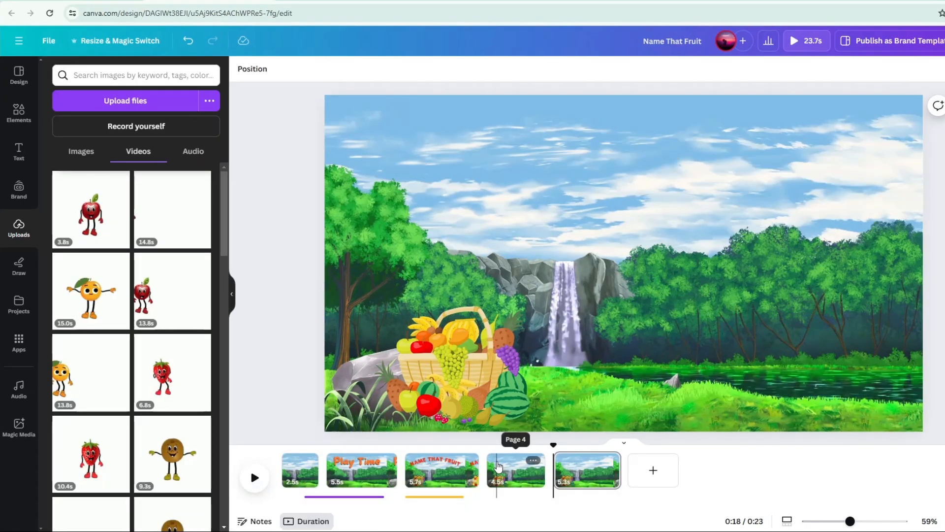
- Add the uploaded 13.8 s jumping apple video to the fourth page and remove its background
{"action": "left_click", "coordinate": [498, 466]}
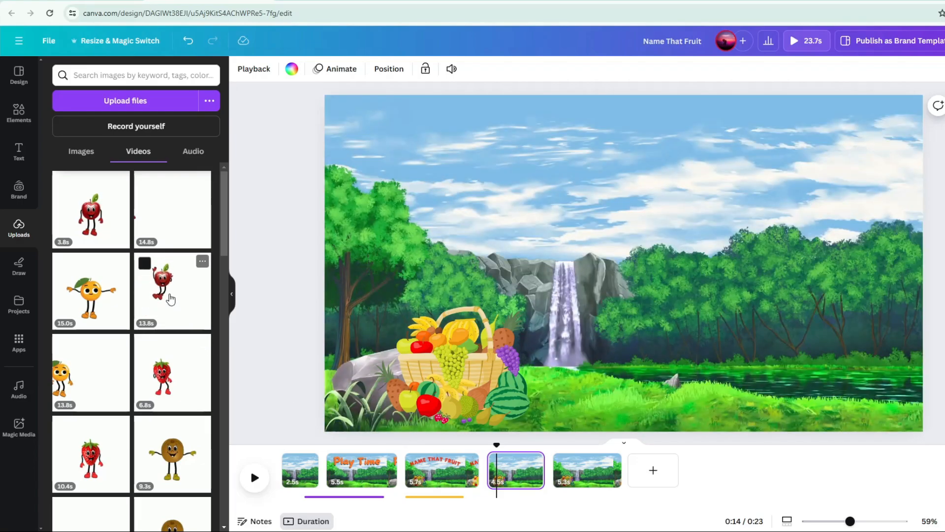
{"action": "left_click", "coordinate": [169, 303]}
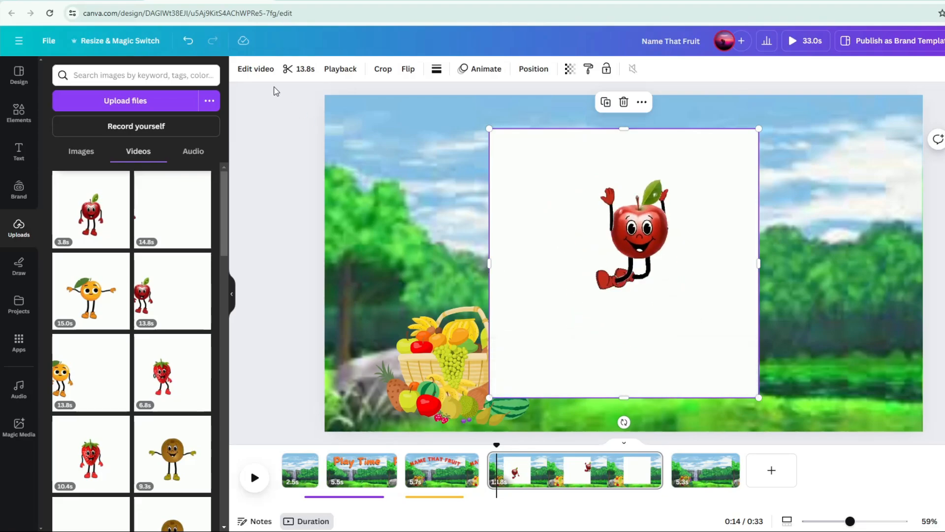
{"action": "left_click", "coordinate": [253, 74]}
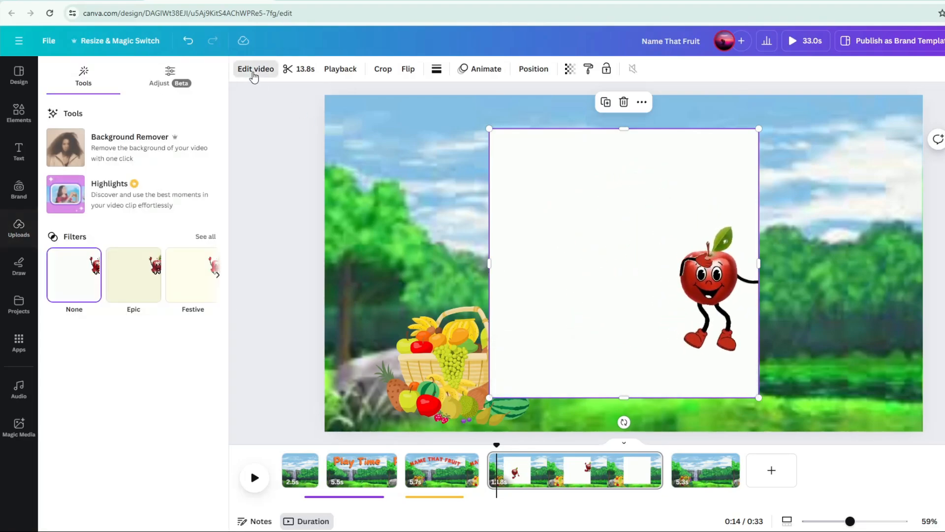
{"action": "left_click", "coordinate": [121, 156]}
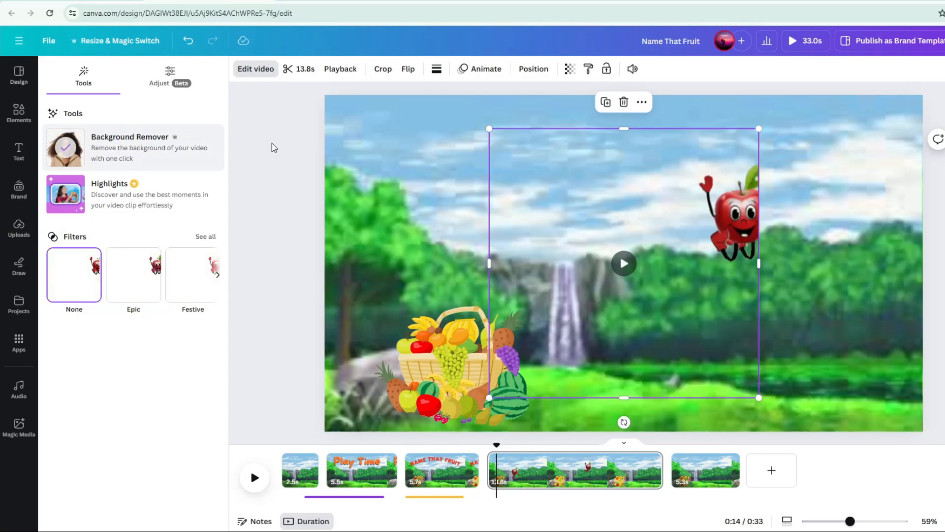
- Trim the start and end of the apple clip to 2.9 s and lower the character toward the grass
{"action": "left_click", "coordinate": [303, 74]}
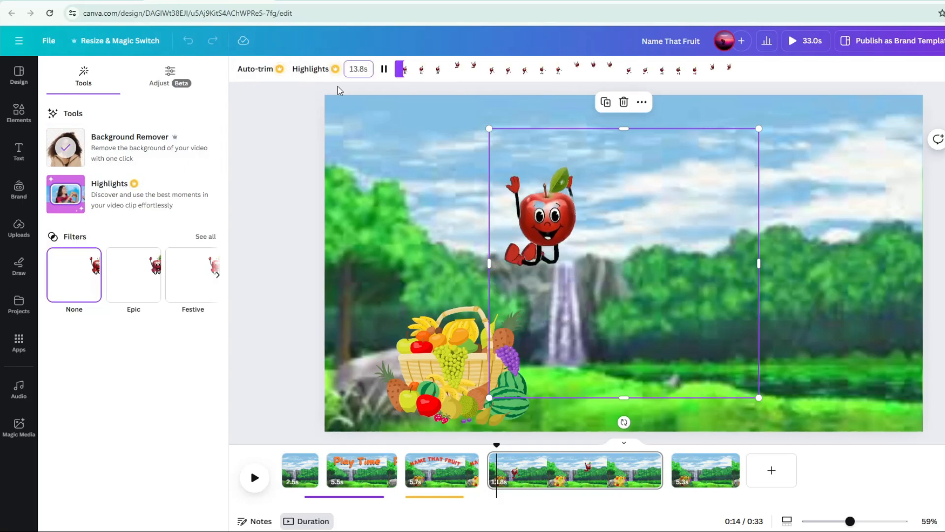
{"action": "left_click_drag", "start_coordinate": [407, 73], "coordinate": [429, 74]}
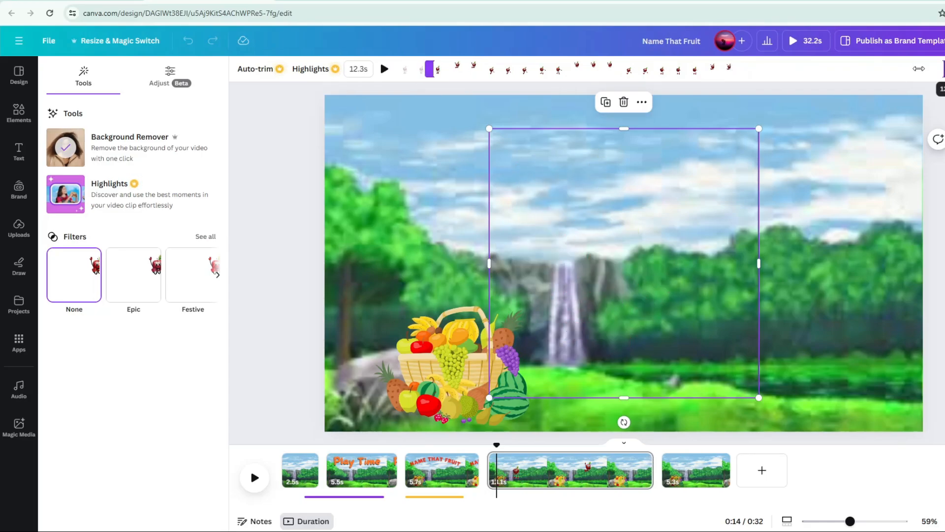
{"action": "left_click_drag", "start_coordinate": [752, 69], "coordinate": [558, 64]}
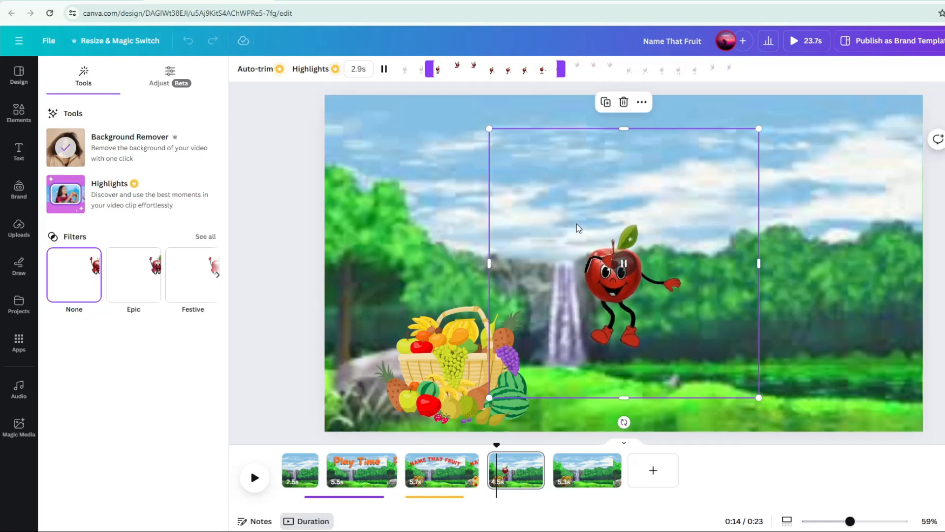
{"action": "left_click_drag", "start_coordinate": [590, 247], "coordinate": [590, 325]}
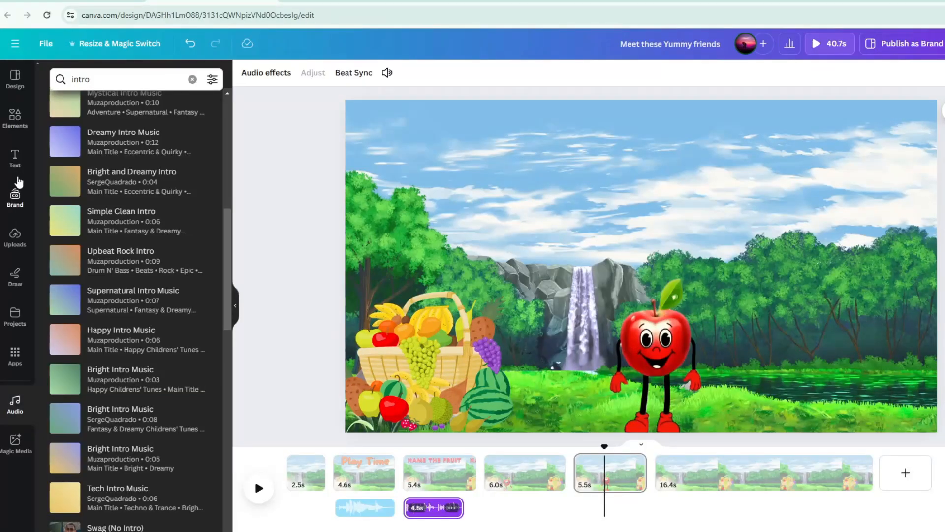
- Upload Apple.mp3, place it under the two apple pages, and play the video from the fourth page
{"action": "left_click", "coordinate": [14, 233]}
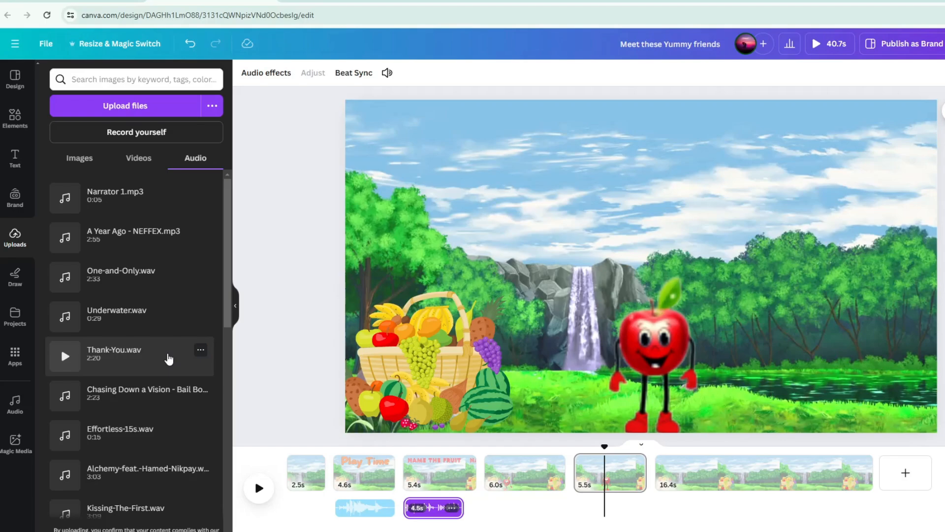
{"action": "scroll", "coordinate": [168, 358], "scroll_direction": "down", "scroll_amount": 4}
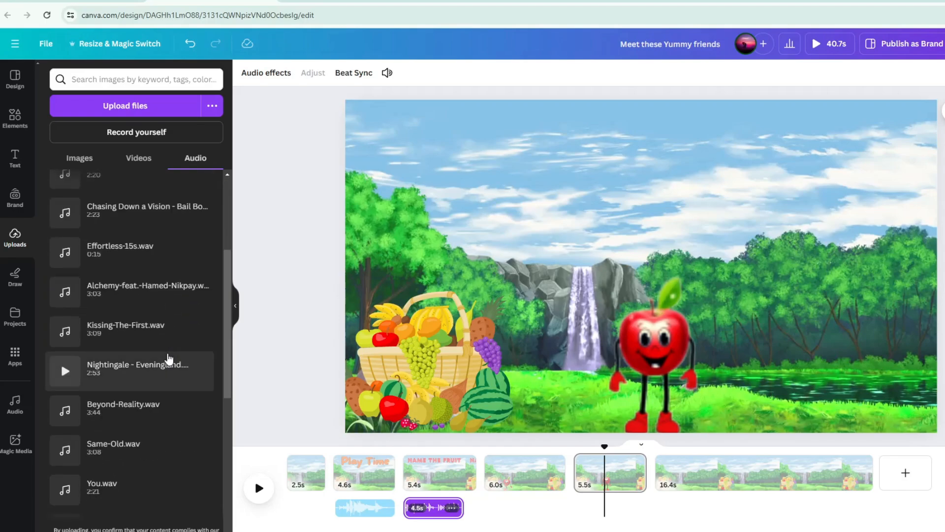
{"action": "scroll", "coordinate": [168, 359], "scroll_direction": "up", "scroll_amount": 4}
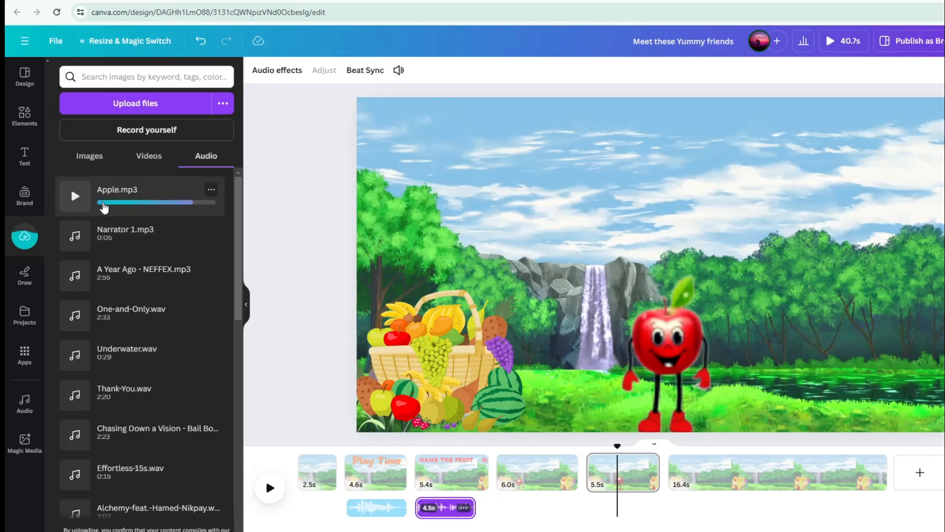
{"action": "left_click_drag", "start_coordinate": [172, 263], "coordinate": [560, 501]}
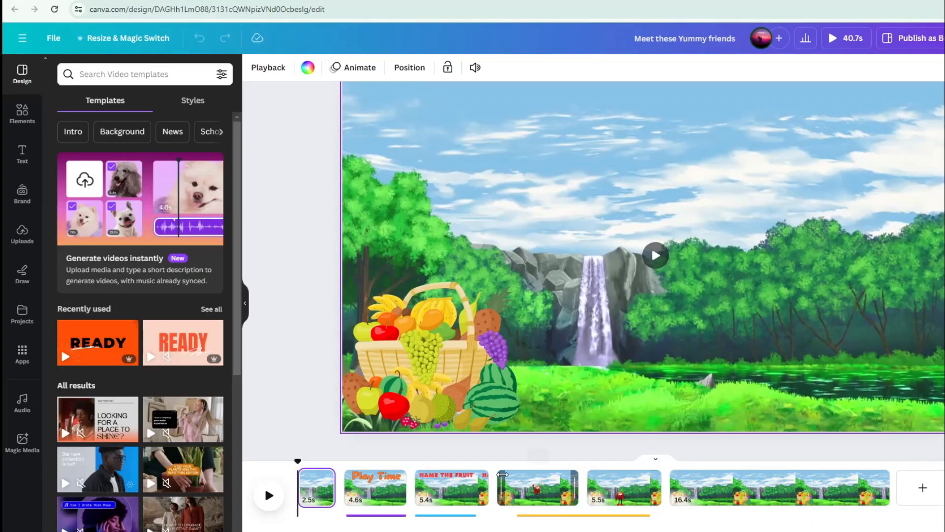
{"action": "left_click", "coordinate": [500, 474]}
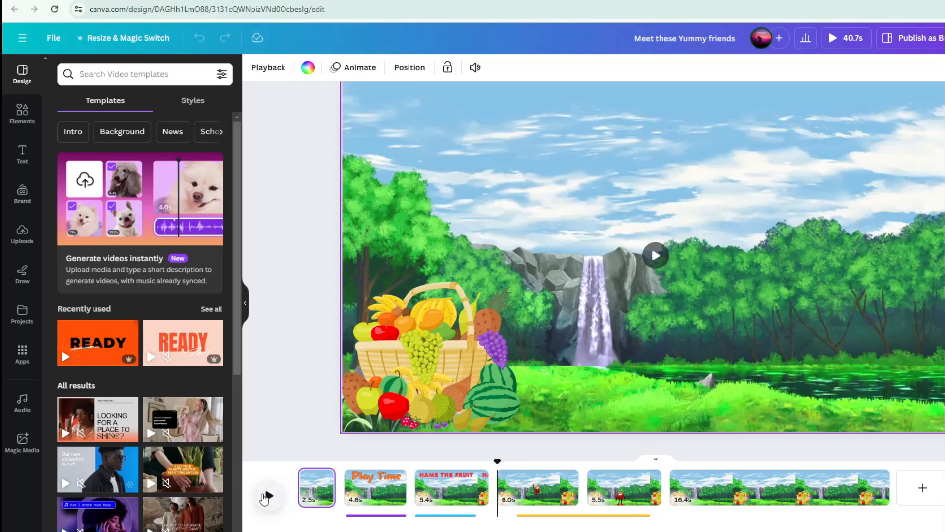
{"action": "left_click", "coordinate": [266, 497]}
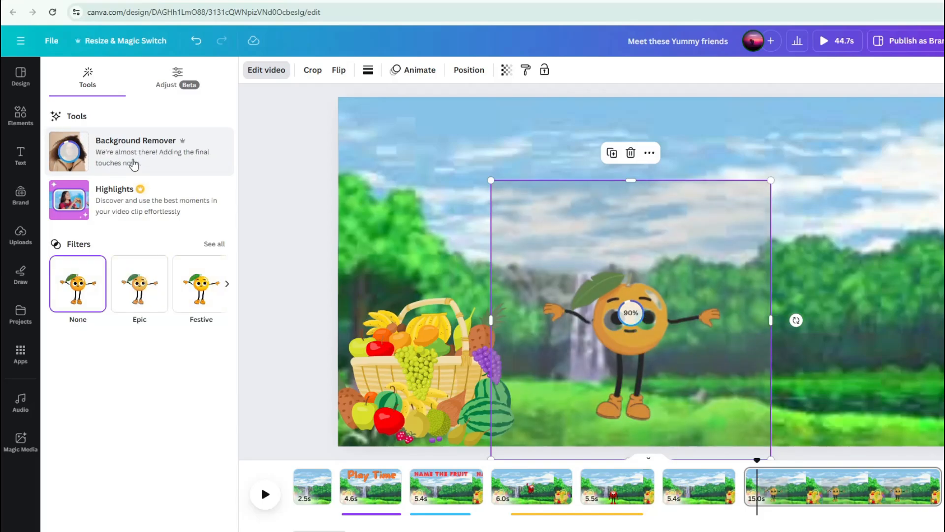
- Trim the orange character's clip on the seventh page and shorten that page to 5.2 s
{"action": "left_click", "coordinate": [627, 304]}
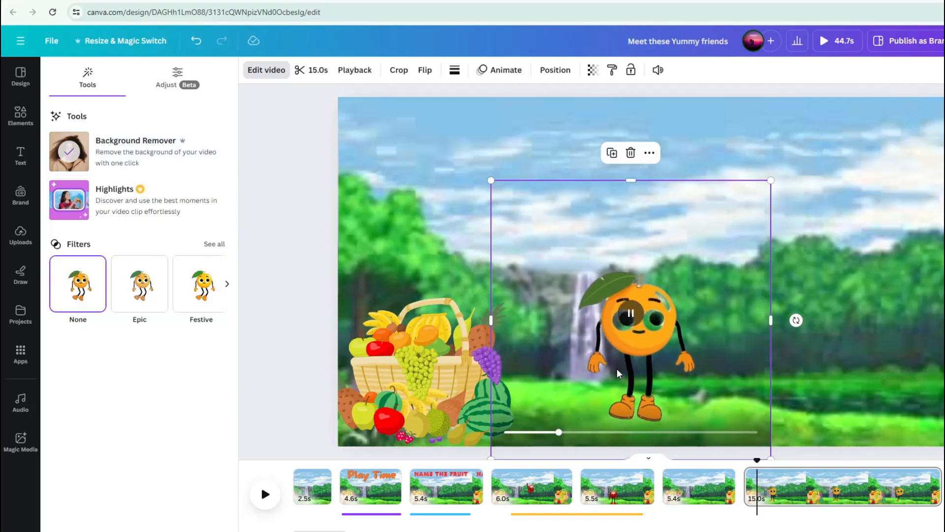
{"action": "left_click", "coordinate": [265, 493]}
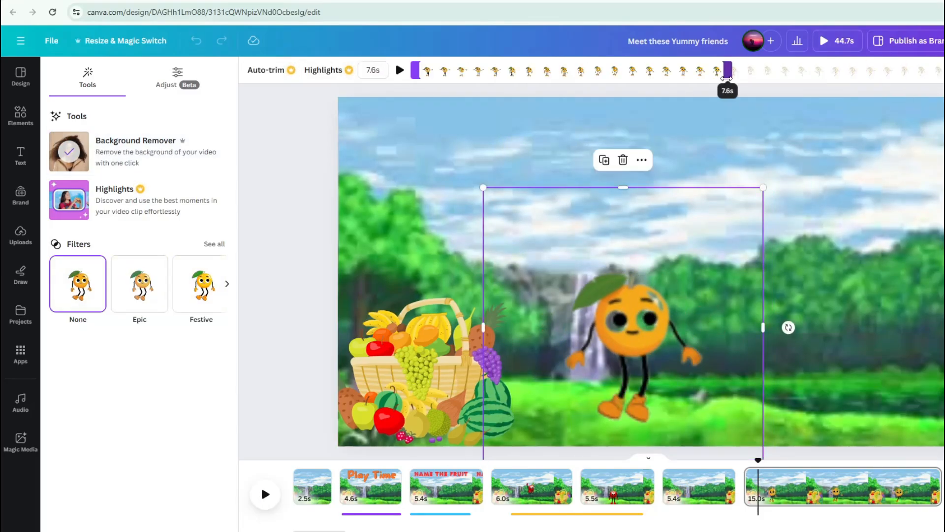
{"action": "left_click_drag", "start_coordinate": [722, 80], "coordinate": [540, 80]}
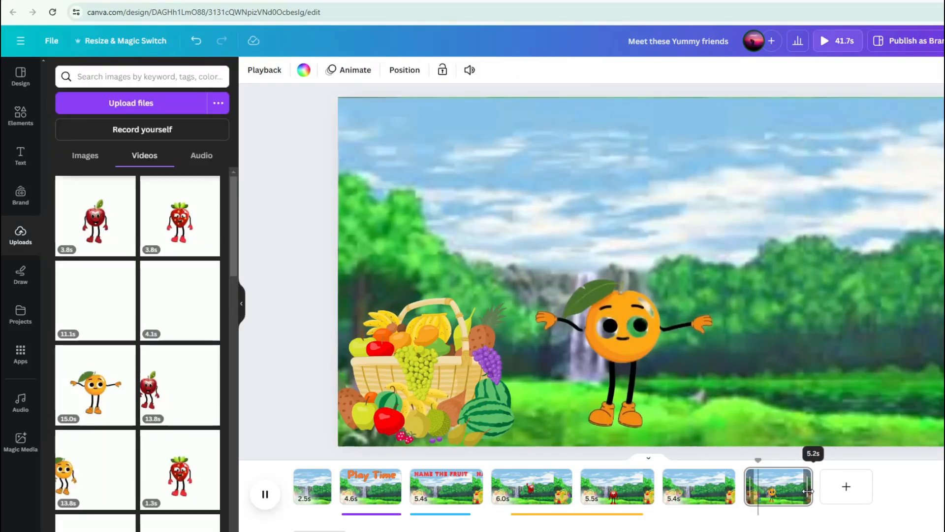
- Upload orange.mp3, place it from the start of the sixth page under the orange pages, and play them back
{"action": "left_click", "coordinate": [681, 486]}
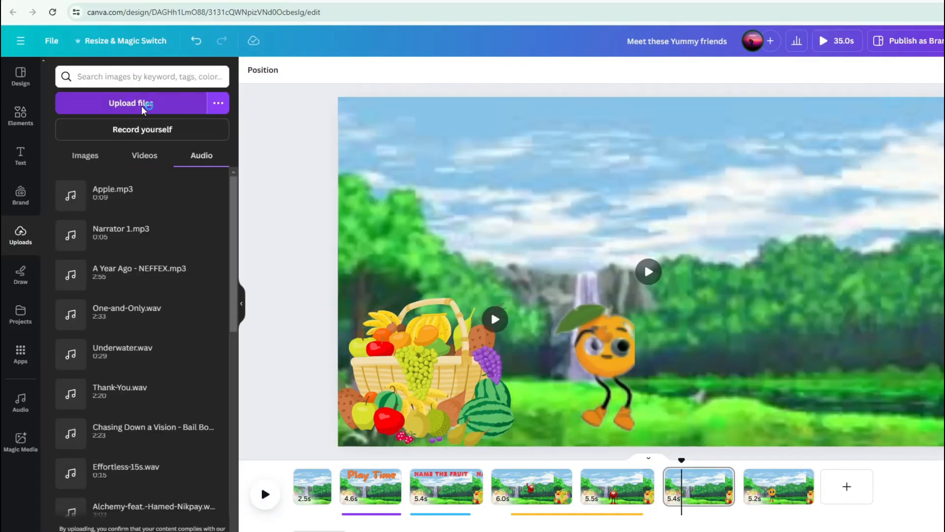
{"action": "left_click", "coordinate": [140, 104]}
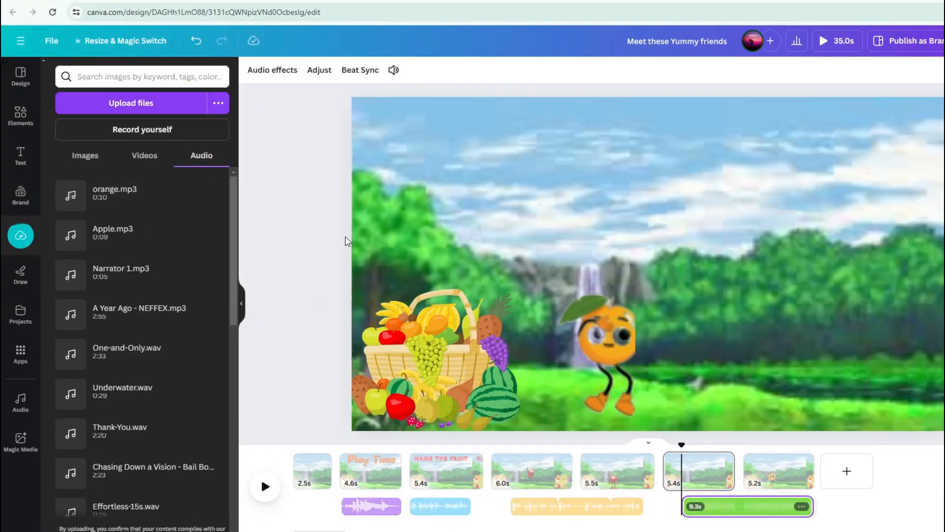
{"action": "left_click", "coordinate": [265, 494]}
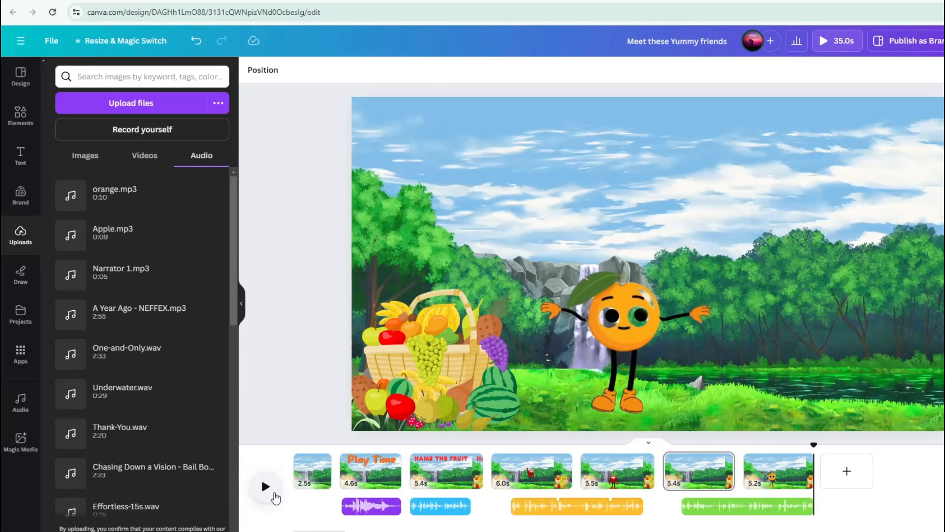
{"action": "left_click", "coordinate": [21, 116]}
{"action": "left_click", "coordinate": [111, 77]}
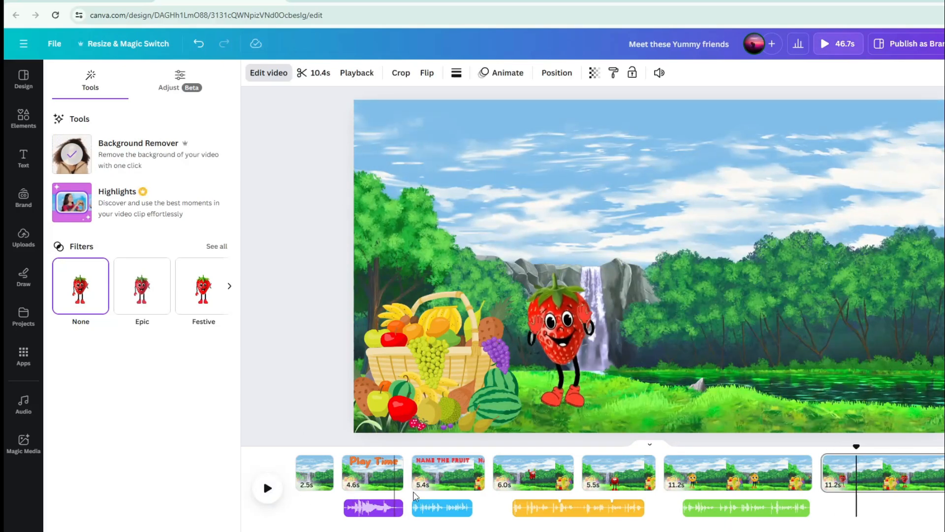
- Apply the Festive filter to the strawberry clip and preview the strawberry page
{"action": "left_click", "coordinate": [198, 292]}
{"action": "left_click", "coordinate": [267, 488]}
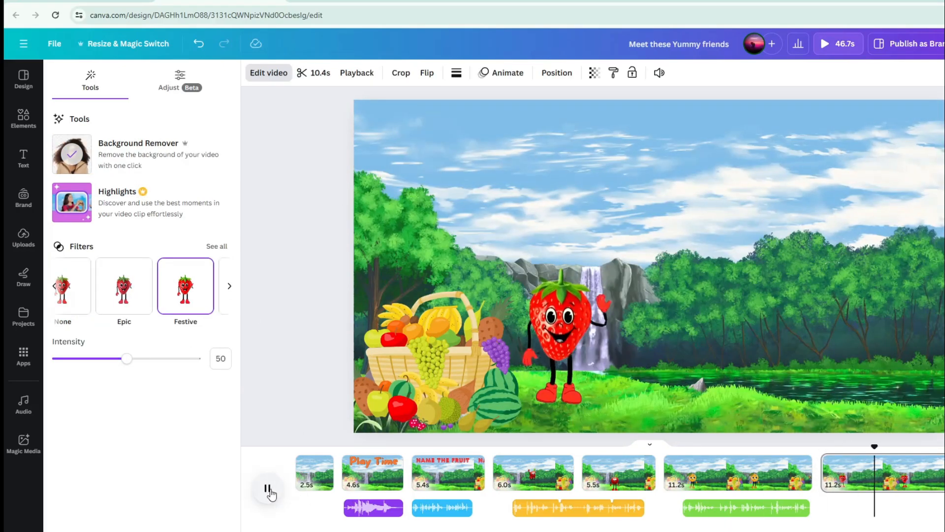
{"action": "left_click", "coordinate": [267, 488]}
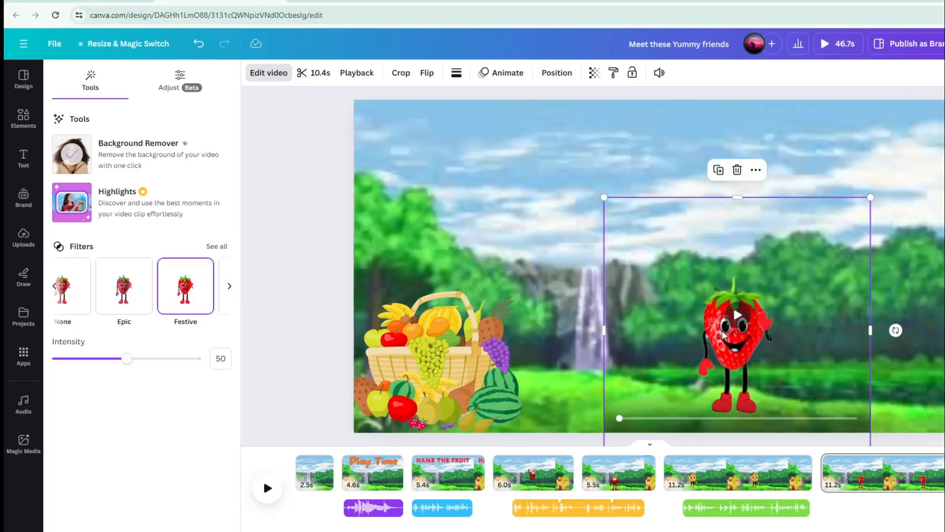
- Add the 6.8 s strawberry clip beside the first strawberry, remove its background, and play the page
{"action": "left_click", "coordinate": [24, 246]}
{"action": "left_click", "coordinate": [106, 387]}
{"action": "left_click_drag", "start_coordinate": [634, 282], "coordinate": [617, 349]}
{"action": "left_click", "coordinate": [269, 73]}
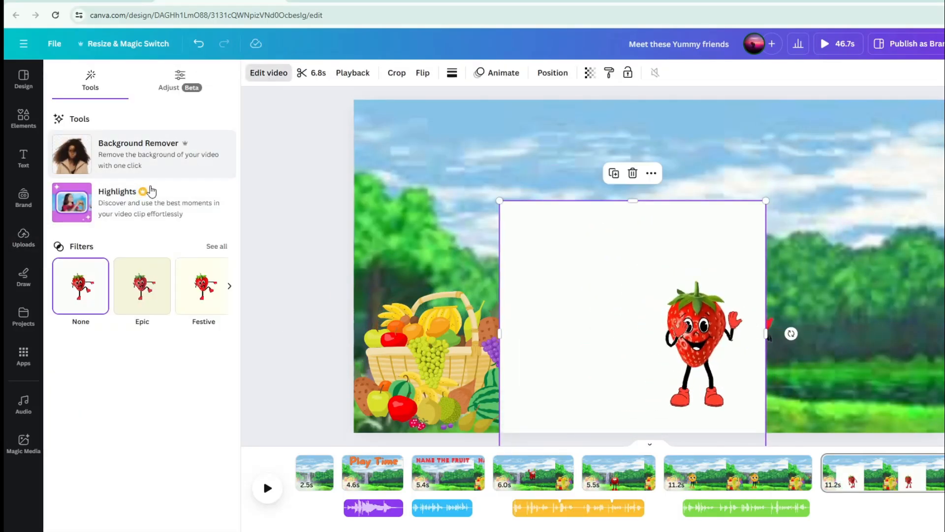
{"action": "left_click", "coordinate": [141, 160]}
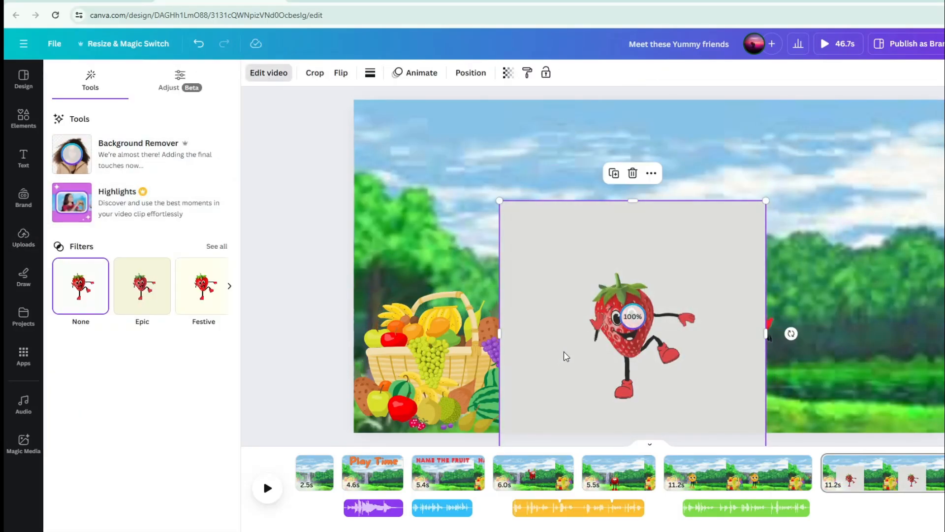
{"action": "left_click", "coordinate": [267, 488]}
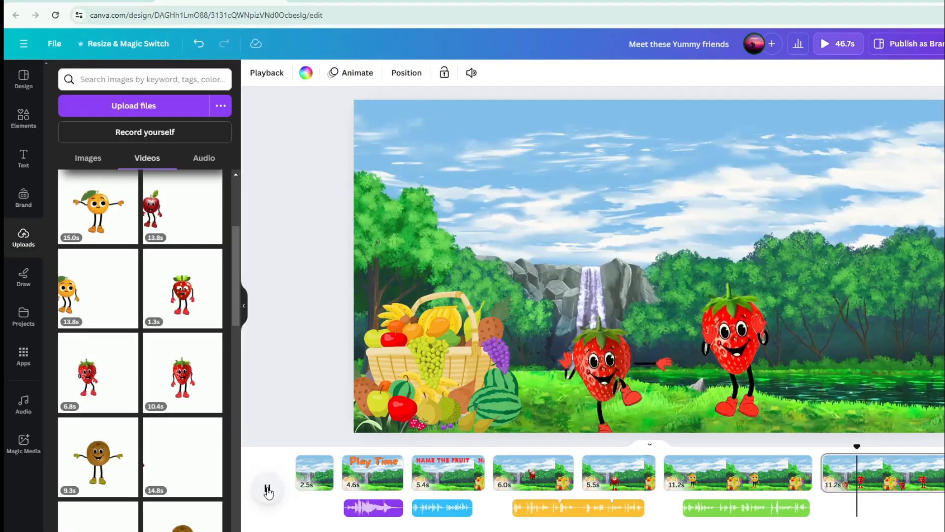
{"action": "left_click", "coordinate": [267, 488]}
- Upload strawberries.mp3, place it under the strawberry page, and play the page back
{"action": "left_click", "coordinate": [640, 126]}
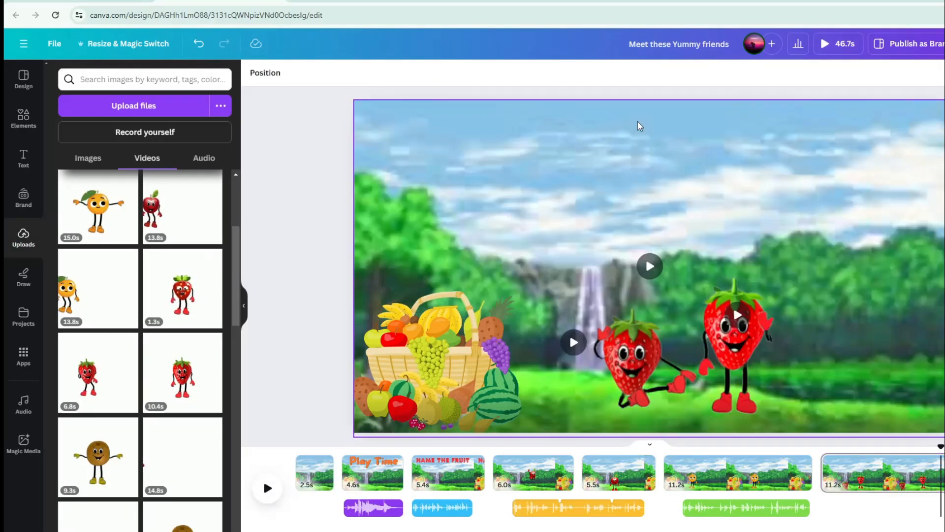
{"action": "left_click", "coordinate": [204, 158]}
{"action": "left_click", "coordinate": [138, 105]}
{"action": "scroll", "coordinate": [282, 246], "scroll_direction": "down", "scroll_amount": 1}
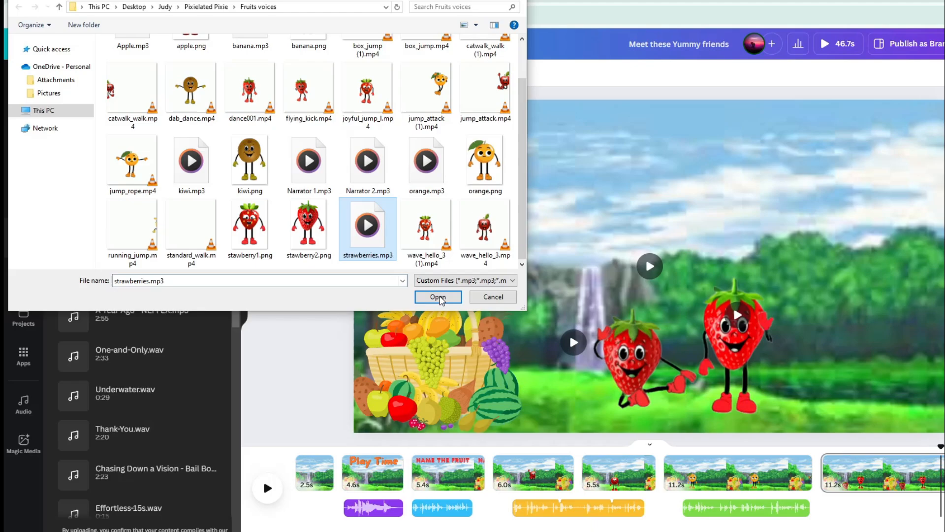
{"action": "left_click", "coordinate": [437, 297]}
{"action": "left_click", "coordinate": [268, 487]}
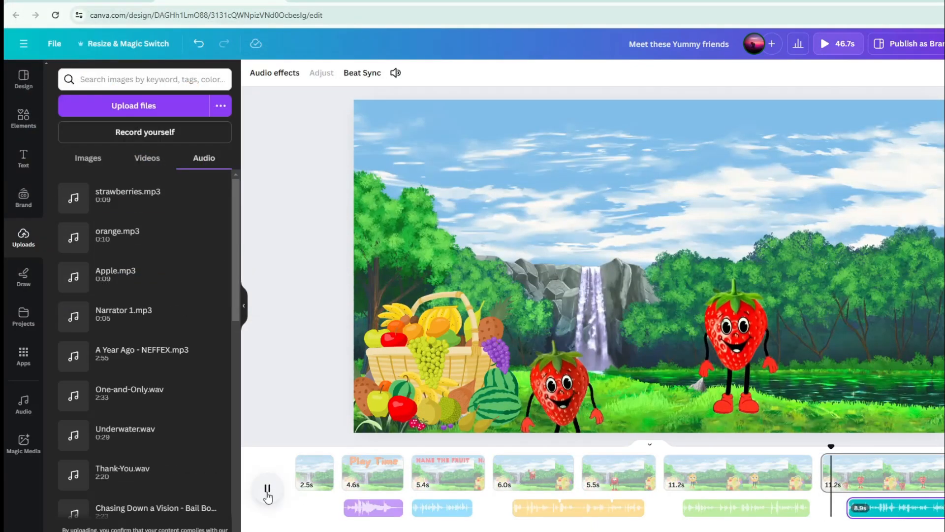
{"action": "left_click", "coordinate": [267, 492]}
- Duplicate the strawberry page and delete both strawberry characters from the copy
{"action": "left_click", "coordinate": [944, 464]}
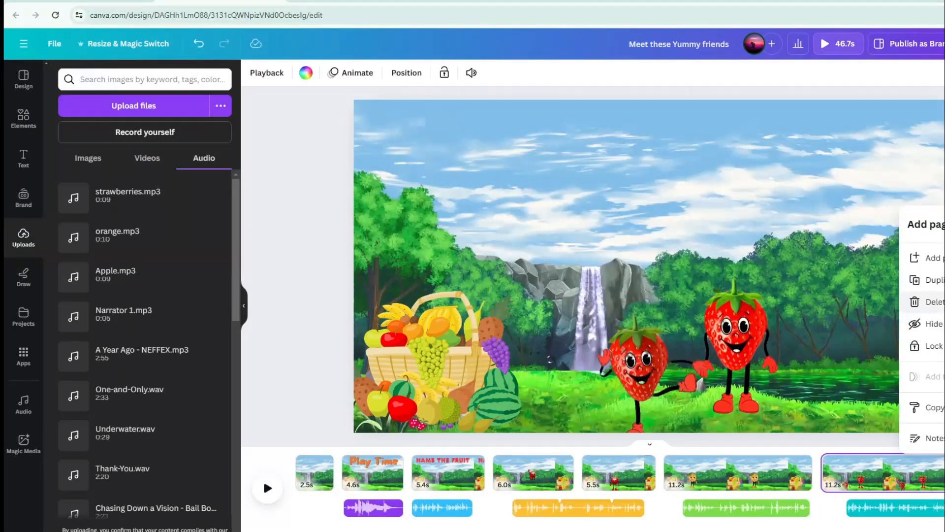
{"action": "left_click", "coordinate": [935, 279]}
{"action": "left_click", "coordinate": [737, 339]}
{"action": "key", "text": "Delete"}
{"action": "left_click", "coordinate": [686, 358]}
{"action": "key", "text": "Delete"}
- Add the 9.3 s kiwi clip to the duplicated page, scale it down, and place it on the grass right of the waterfall
{"action": "left_click", "coordinate": [140, 158]}
{"action": "scroll", "coordinate": [94, 278], "scroll_direction": "down", "scroll_amount": 6}
{"action": "left_click", "coordinate": [91, 280]}
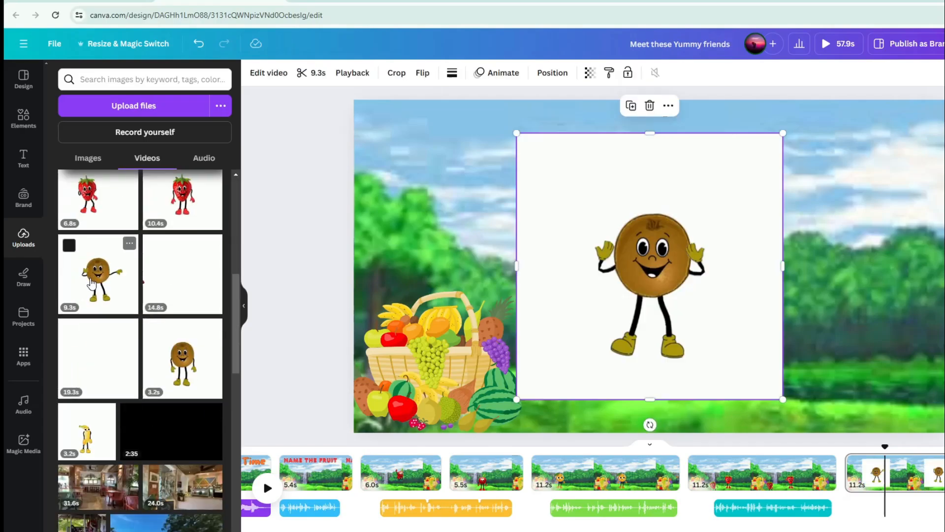
{"action": "left_click_drag", "start_coordinate": [783, 132], "coordinate": [729, 187]}
{"action": "left_click_drag", "start_coordinate": [649, 300], "coordinate": [672, 340]}
{"action": "left_click_drag", "start_coordinate": [751, 225], "coordinate": [764, 214]}
{"action": "left_click_drag", "start_coordinate": [680, 320], "coordinate": [733, 321]}
- Remove the kiwi clip's background and apply the Festive filter to it
{"action": "left_click", "coordinate": [268, 74]}
{"action": "left_click", "coordinate": [122, 163]}
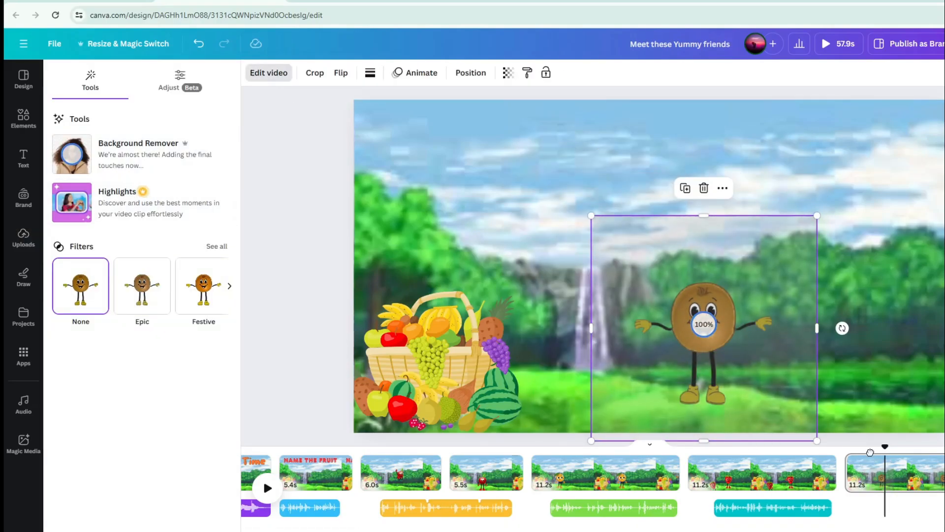
{"action": "left_click", "coordinate": [199, 294]}
- Upload kiwi.mp3, place it under the kiwi page, and play the page back
{"action": "left_click", "coordinate": [24, 238]}
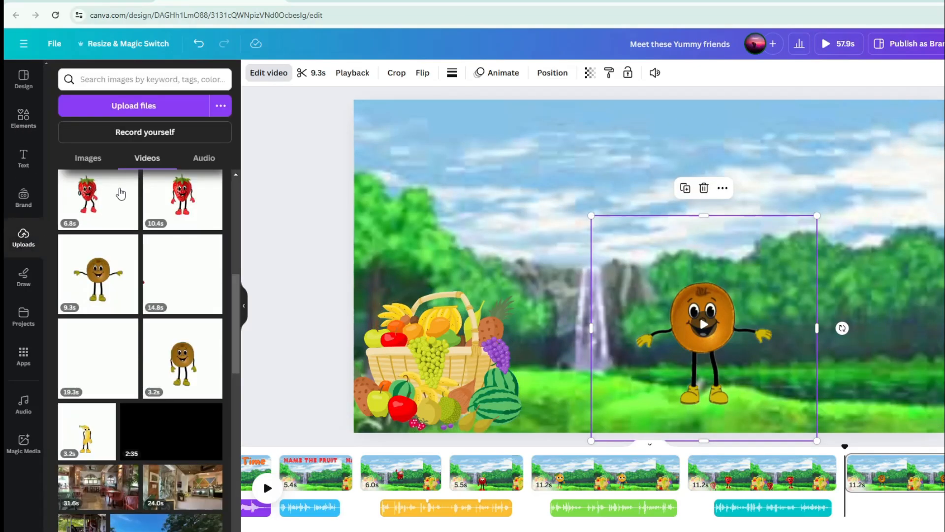
{"action": "left_click", "coordinate": [203, 158]}
{"action": "left_click", "coordinate": [133, 106]}
{"action": "scroll", "coordinate": [368, 224], "scroll_direction": "down", "scroll_amount": 2}
{"action": "double_click", "coordinate": [191, 165]}
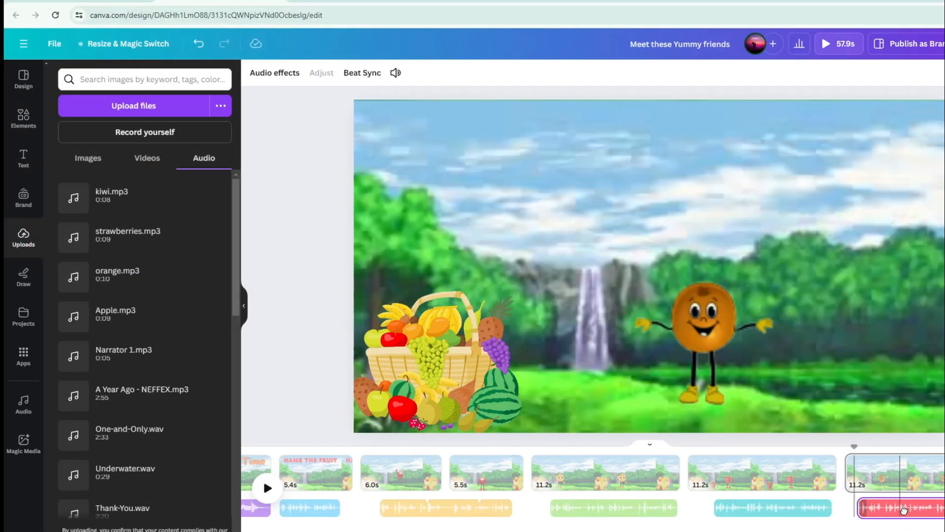
{"action": "left_click", "coordinate": [267, 487]}
- Duplicate the kiwi page and shorten the original, above the kiwi voiceover, to 10.2 s
{"action": "left_click", "coordinate": [942, 464]}
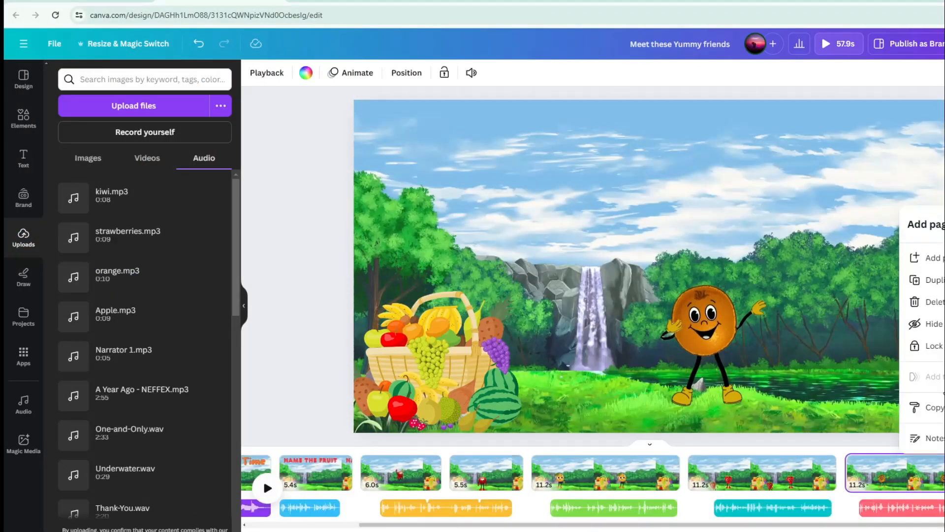
{"action": "left_click", "coordinate": [931, 279]}
{"action": "left_click_drag", "start_coordinate": [896, 482], "coordinate": [880, 482]}
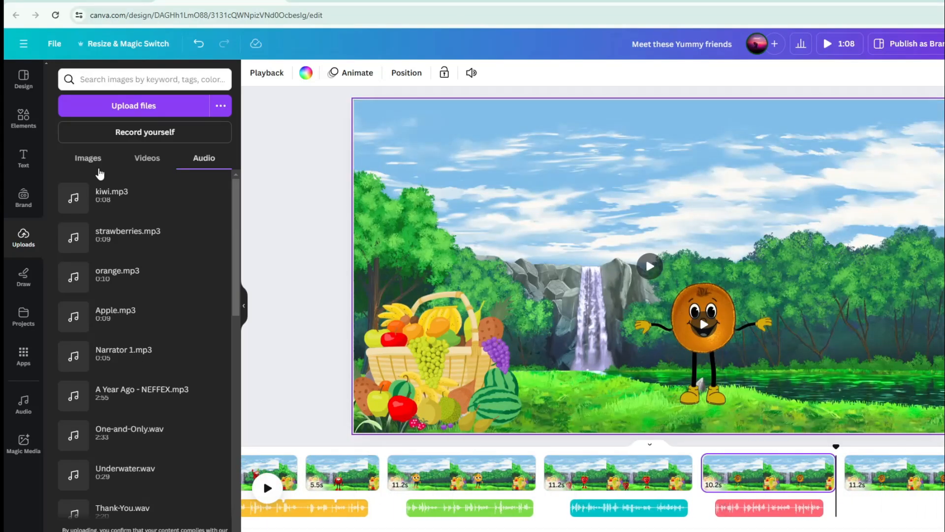
- Replace the kiwi on the 10.2 s page with the banana clip, its background removed and the Festive filter applied
{"action": "left_click", "coordinate": [148, 158]}
{"action": "scroll", "coordinate": [140, 344], "scroll_direction": "down", "scroll_amount": 4}
{"action": "left_click", "coordinate": [88, 431]}
{"action": "left_click", "coordinate": [268, 73]}
{"action": "left_click", "coordinate": [138, 154]}
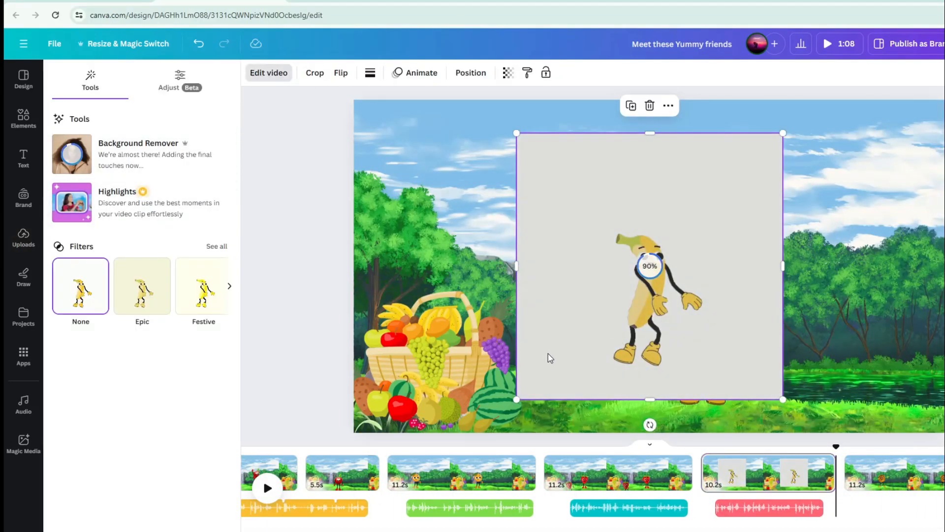
{"action": "left_click", "coordinate": [198, 298]}
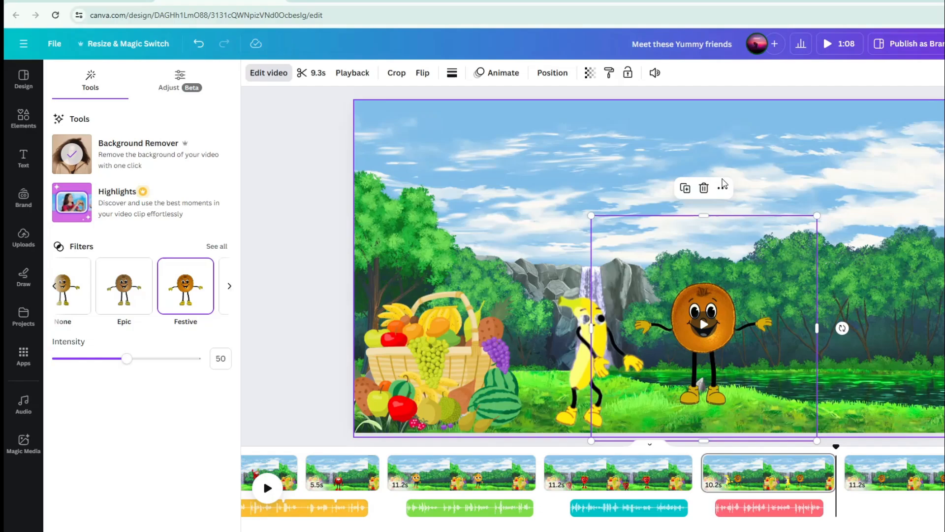
- Upload banana.mp3, place it on the timeline after the kiwi voiceover, and play the video back
{"action": "left_click", "coordinate": [23, 236]}
{"action": "left_click", "coordinate": [133, 104]}
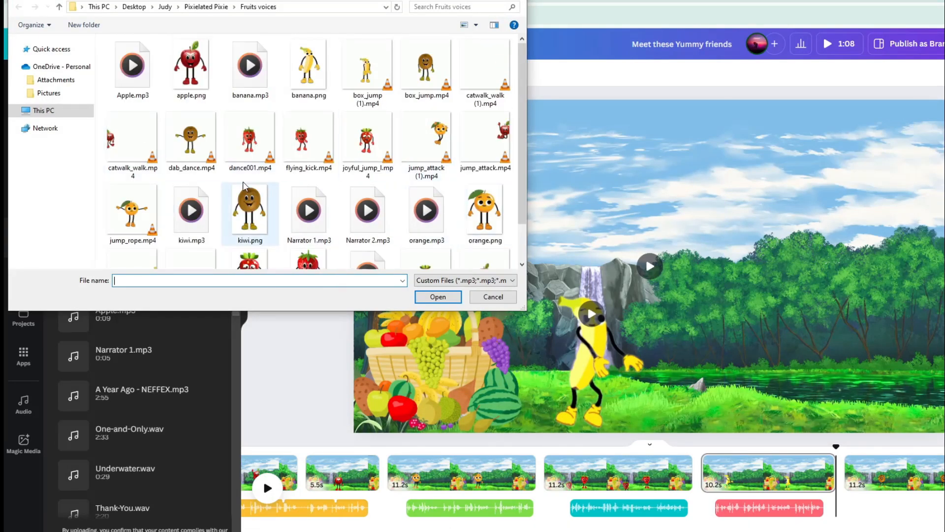
{"action": "left_click", "coordinate": [417, 295]}
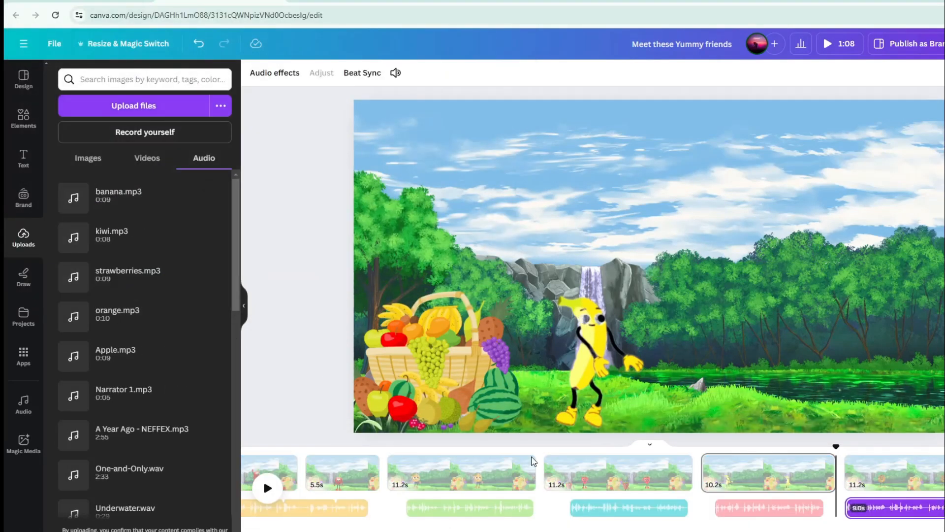
{"action": "left_click", "coordinate": [734, 450]}
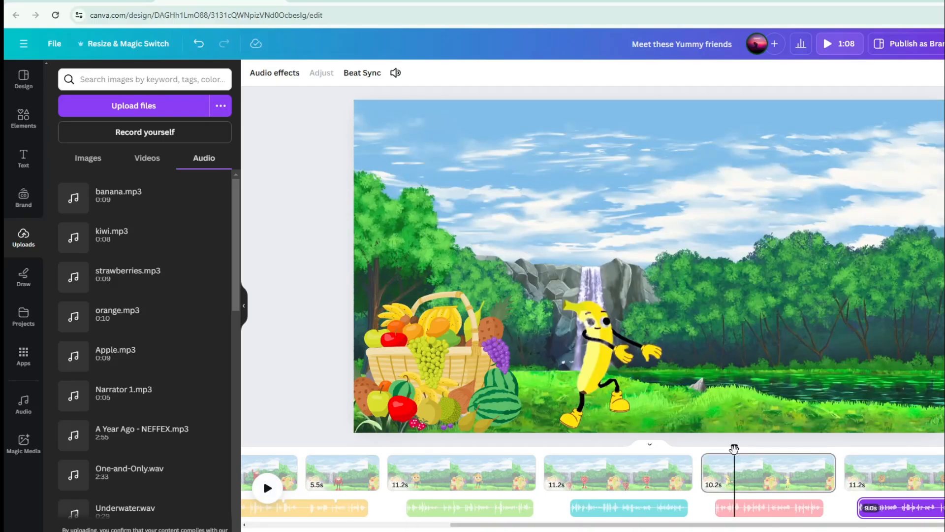
{"action": "left_click", "coordinate": [267, 488]}
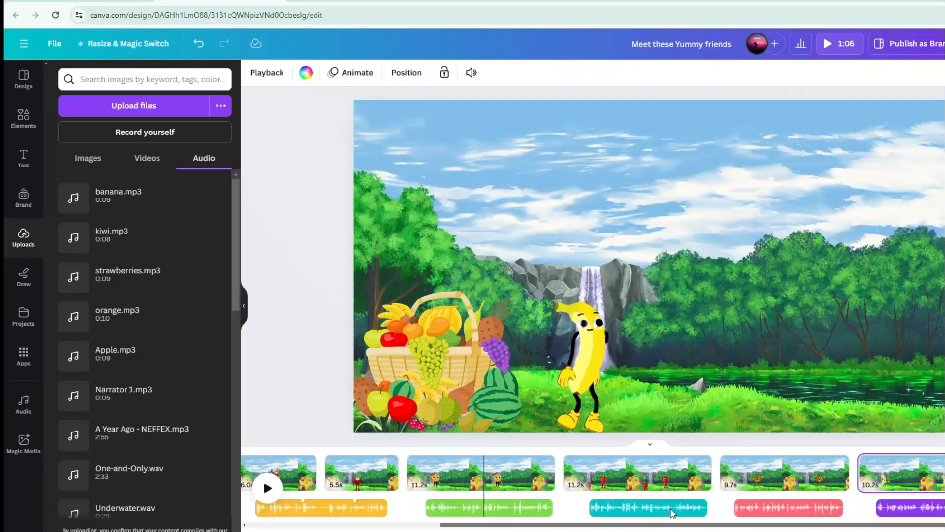
- Search elements for "text bubble" and place a white speech bubble above and to the right of the apple on the fourth page
{"action": "right_click", "coordinate": [941, 311]}
{"action": "left_click", "coordinate": [908, 476]}
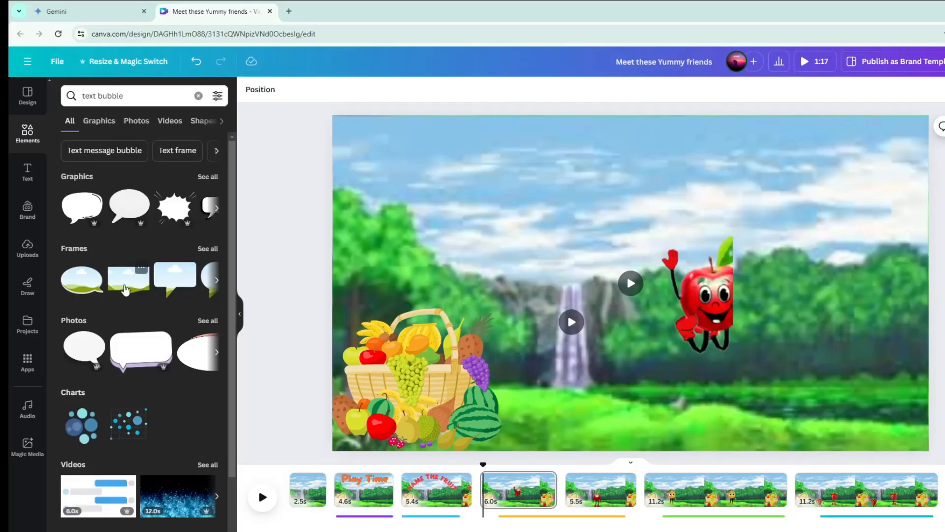
{"action": "left_click", "coordinate": [84, 211]}
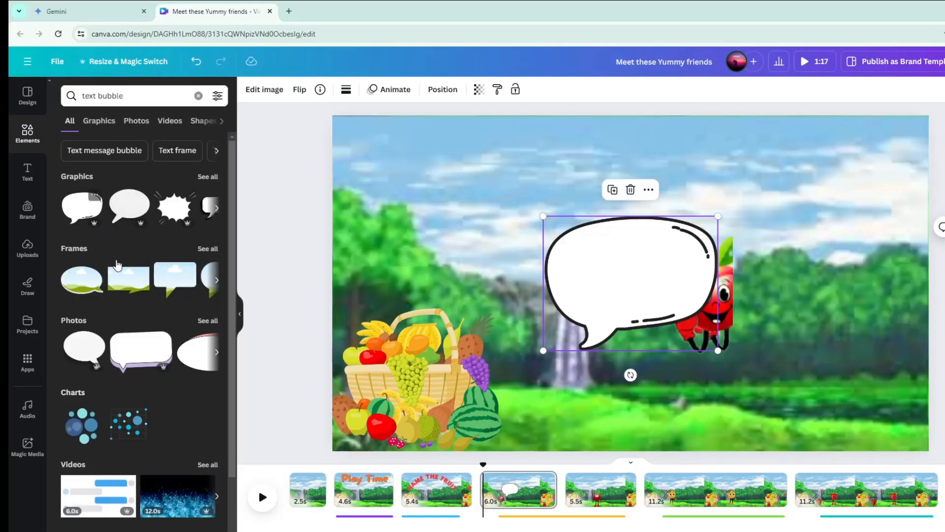
{"action": "left_click_drag", "start_coordinate": [601, 282], "coordinate": [787, 204]}
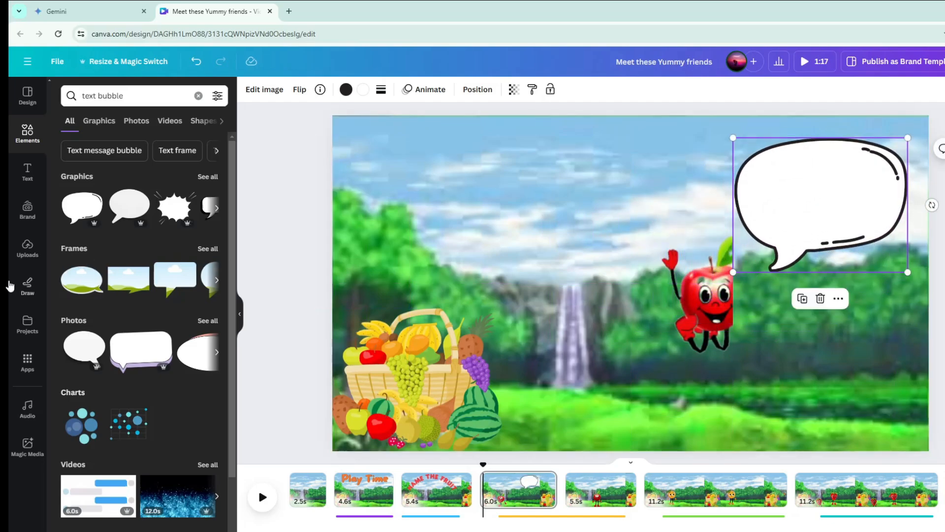
- Add the apple's line, "Hi everyone! I'm an apple..." through "good for your health too!", as body text and fit it inside the bubble at size 21.4
{"action": "left_click", "coordinate": [28, 173]}
{"action": "left_click", "coordinate": [154, 290]}
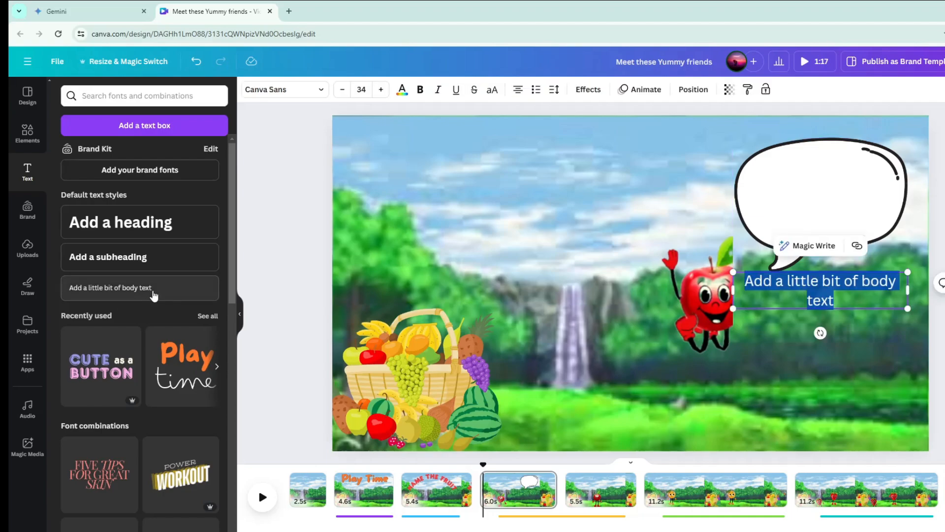
{"action": "type", "text": "Hi everyone! I'm an apple, A-P-P-L-E. I come in all sorts of colors, like red, green, and yellow. I'm crunchy and sweet, and good for your health too!"}
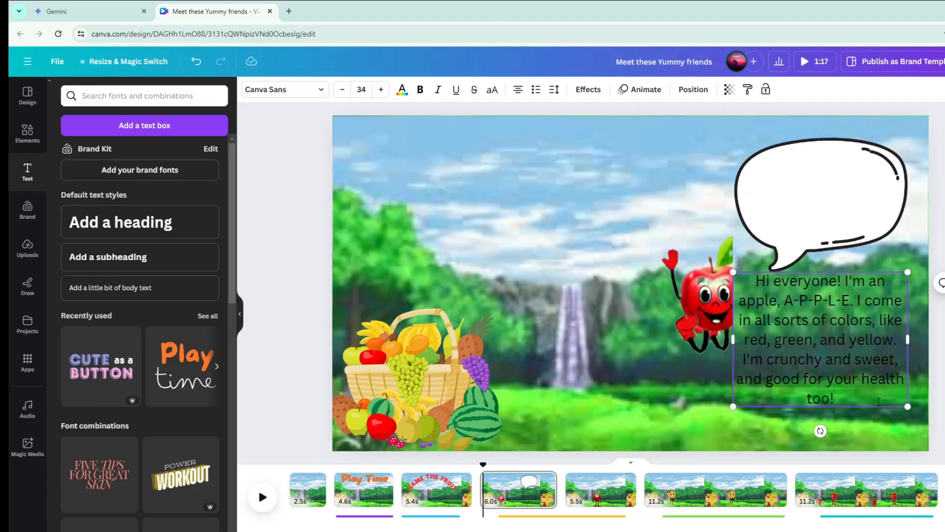
{"action": "left_click", "coordinate": [907, 425]}
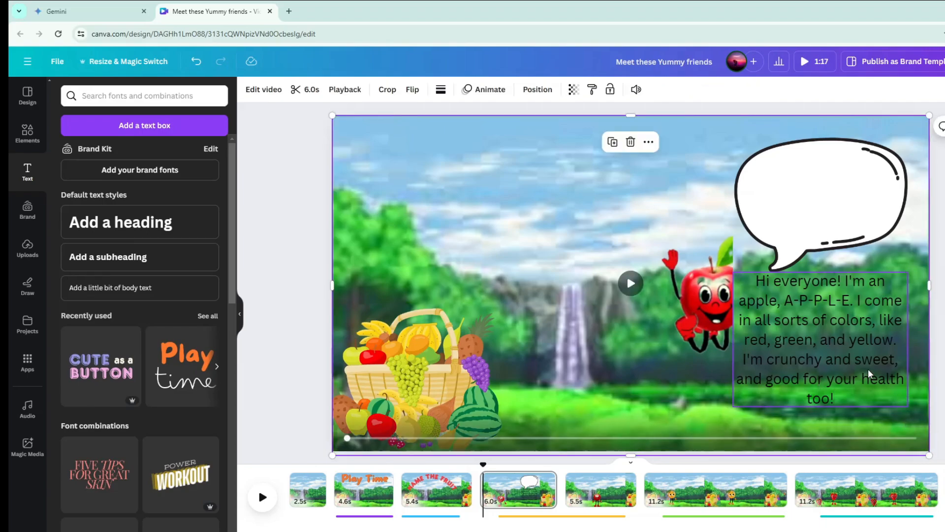
{"action": "left_click_drag", "start_coordinate": [832, 363], "coordinate": [840, 246]}
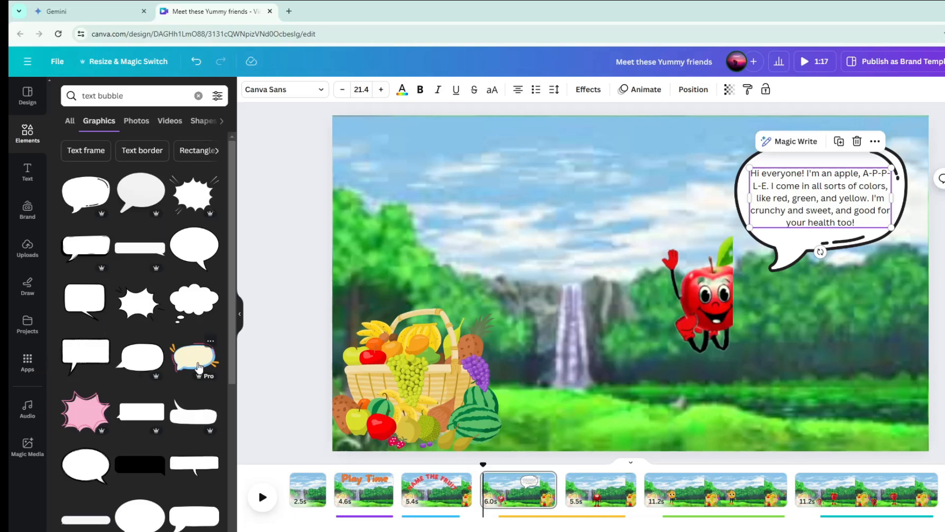
- Replace the white bubble with the cream speech bubble with blue and pink outlines, and lay the apple's text over it
{"action": "left_click", "coordinate": [198, 368]}
{"action": "left_click_drag", "start_coordinate": [802, 203], "coordinate": [613, 283]}
{"action": "left_click", "coordinate": [813, 232]}
{"action": "left_click", "coordinate": [819, 299]}
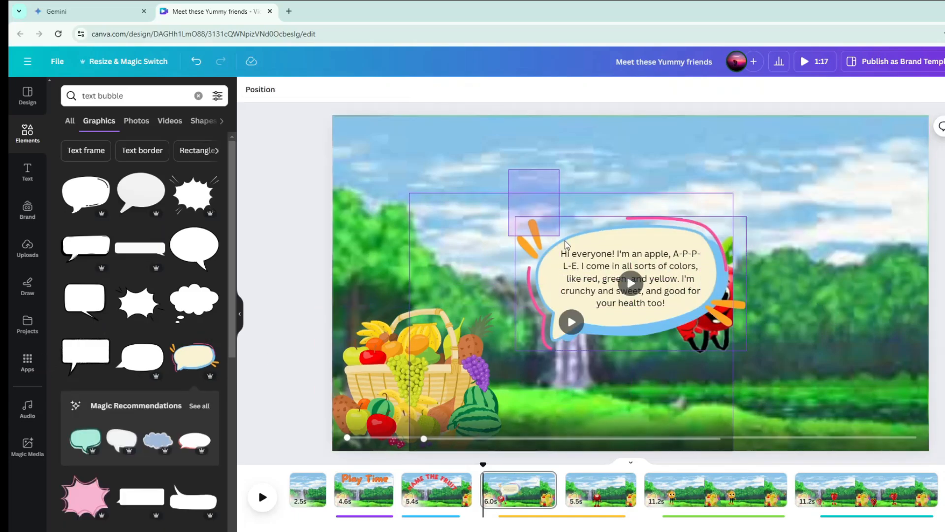
- Move the cream bubble and its text above and to the right of the apple, center the text in it, and play the video
{"action": "left_click_drag", "start_coordinate": [566, 263], "coordinate": [594, 216]}
{"action": "key", "text": "ctrl+z"}
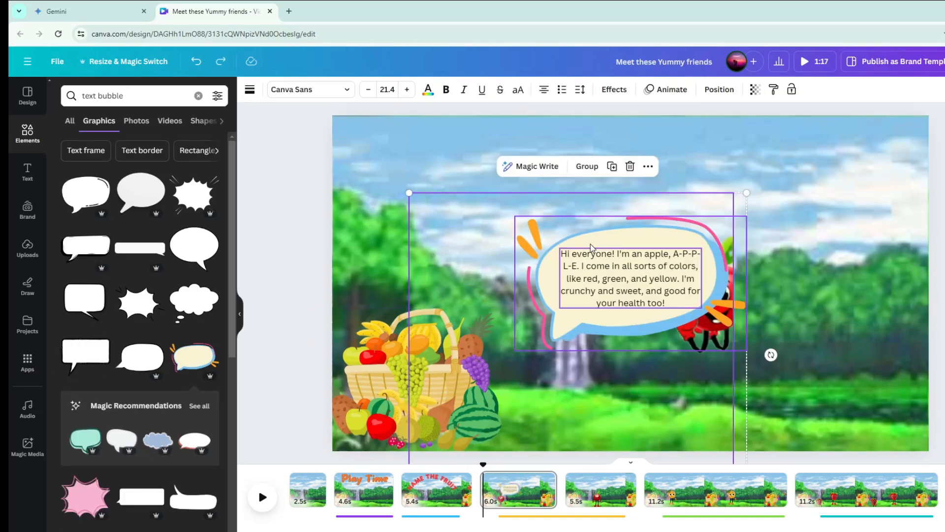
{"action": "left_click", "coordinate": [789, 275]}
{"action": "left_click_drag", "start_coordinate": [635, 278], "coordinate": [829, 196]}
{"action": "left_click_drag", "start_coordinate": [618, 245], "coordinate": [798, 157]}
{"action": "left_click", "coordinate": [776, 213]}
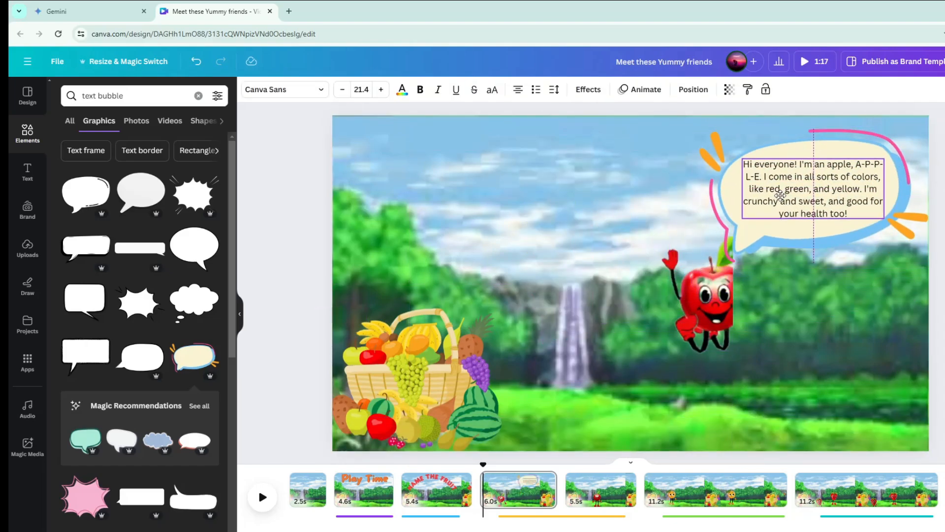
{"action": "left_click", "coordinate": [262, 498]}
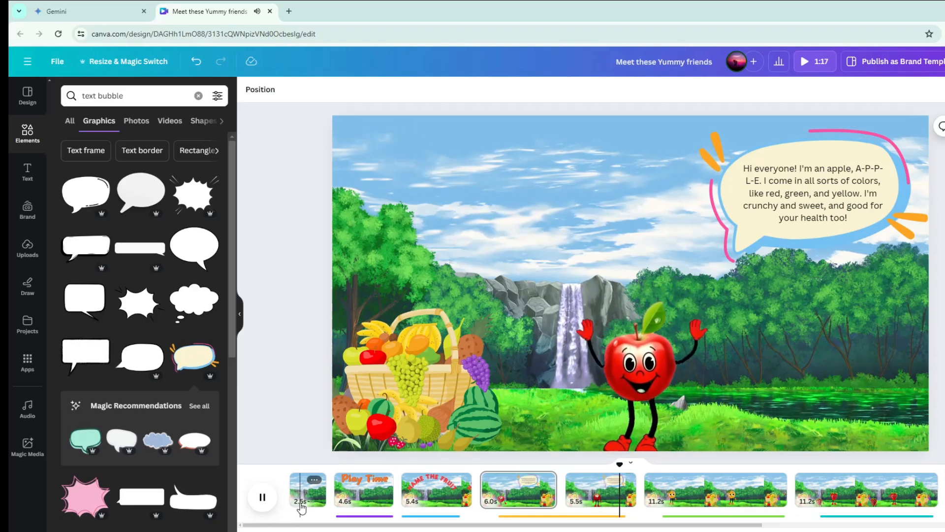
- Fill the banana page's bubble with "Hello! I'm a banana, B-A-N-A-N-A..." and enlarge the text to size 24
{"action": "left_click", "coordinate": [667, 501]}
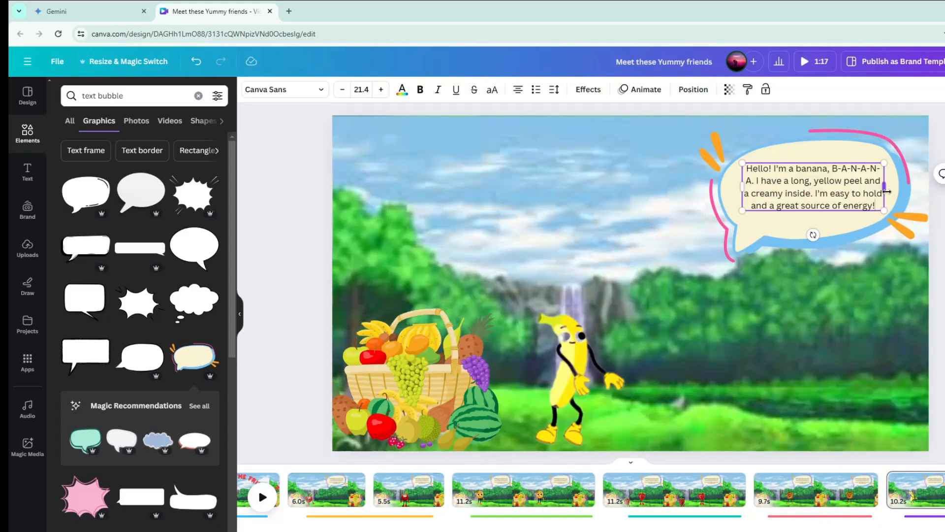
{"action": "left_click_drag", "start_coordinate": [728, 217], "coordinate": [731, 222]}
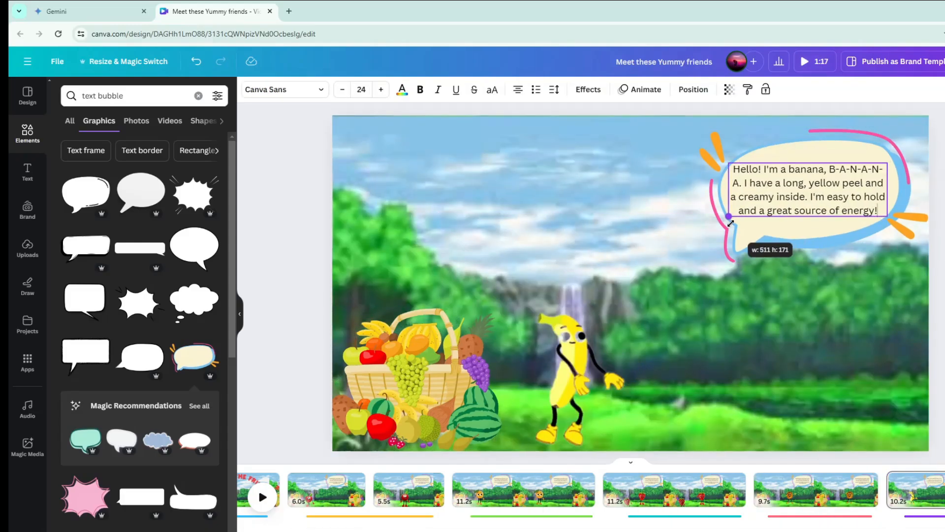
{"action": "double_click", "coordinate": [760, 202]}
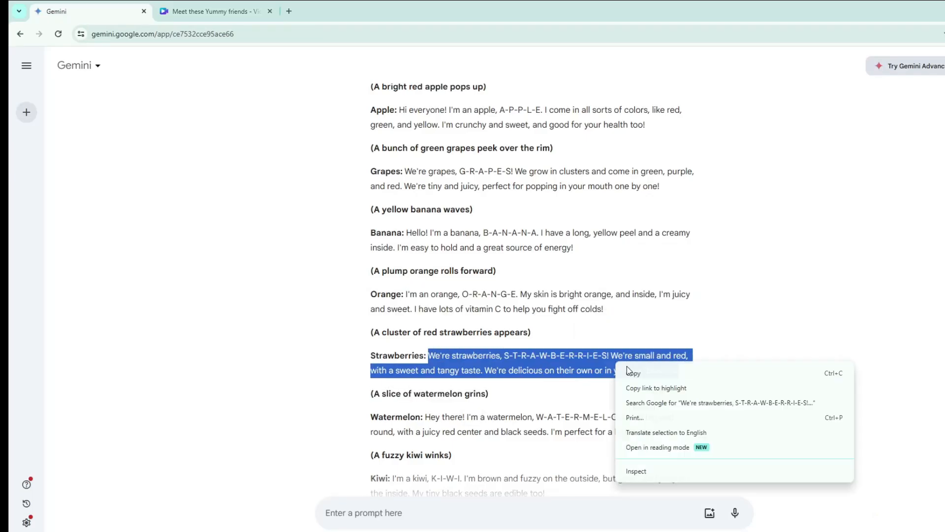
- Copy the strawberries' line from the Gemini script, return to Canva, and open the kiwi page's bubble text for editing
{"action": "left_click", "coordinate": [691, 372]}
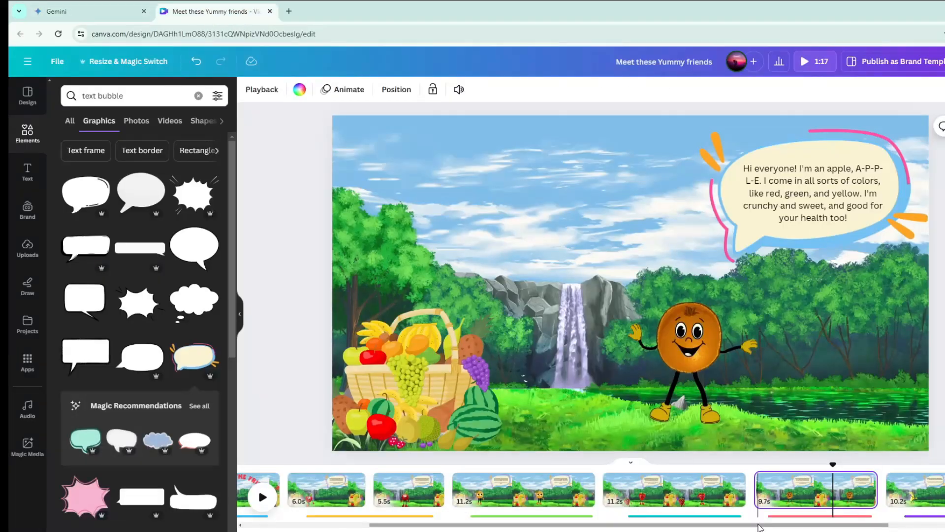
{"action": "double_click", "coordinate": [795, 205]}
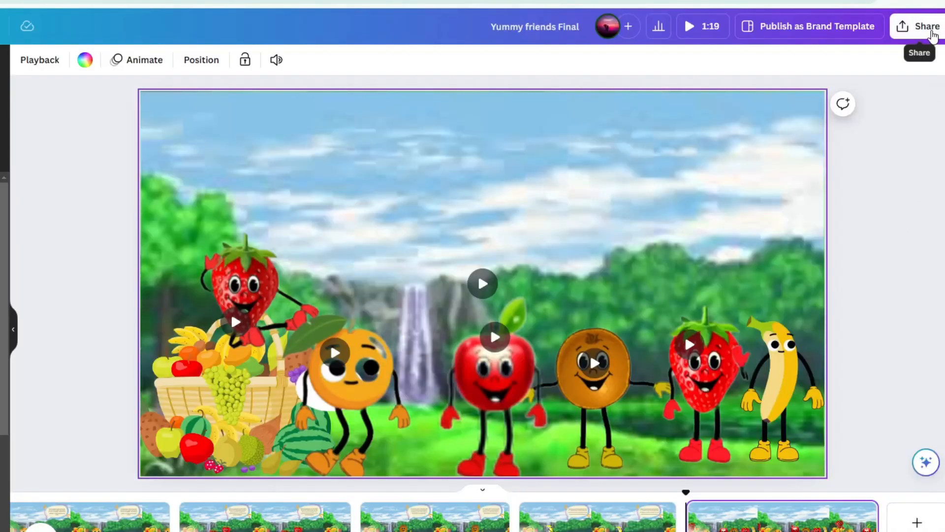
- Download all 10 pages of the finished design as an MP4 video at 1080p quality
{"action": "left_click", "coordinate": [927, 27]}
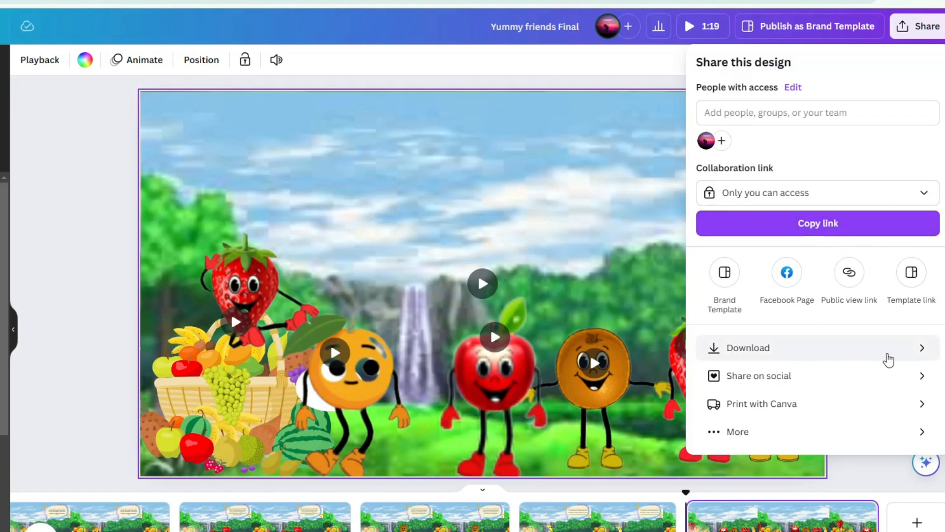
{"action": "left_click", "coordinate": [857, 353]}
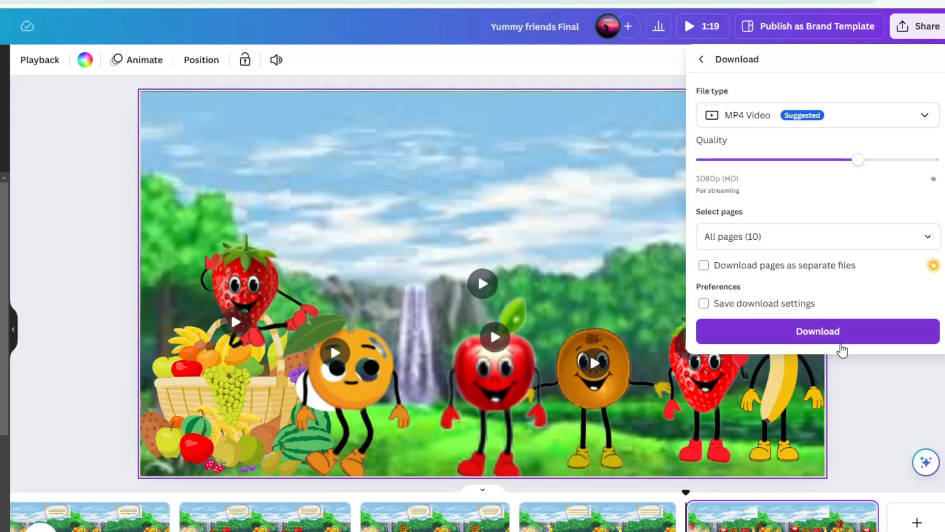
{"action": "left_click", "coordinate": [823, 338]}
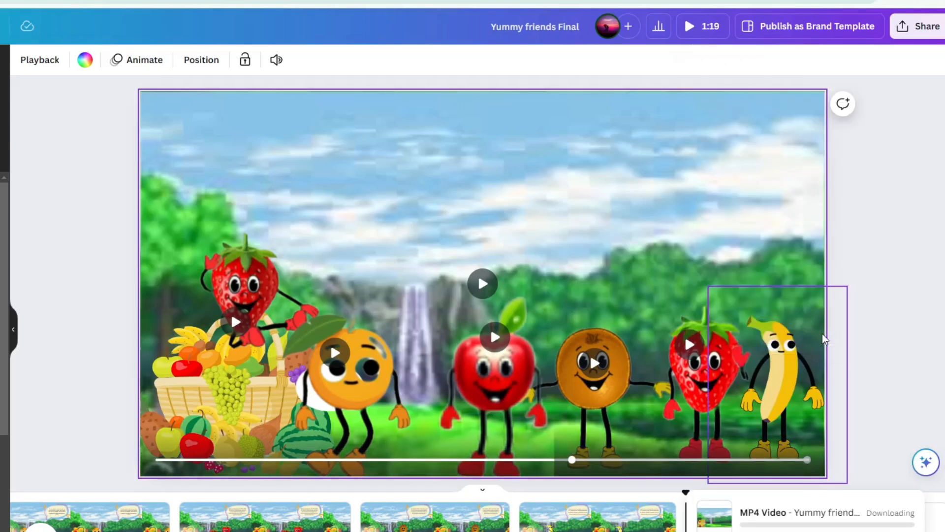